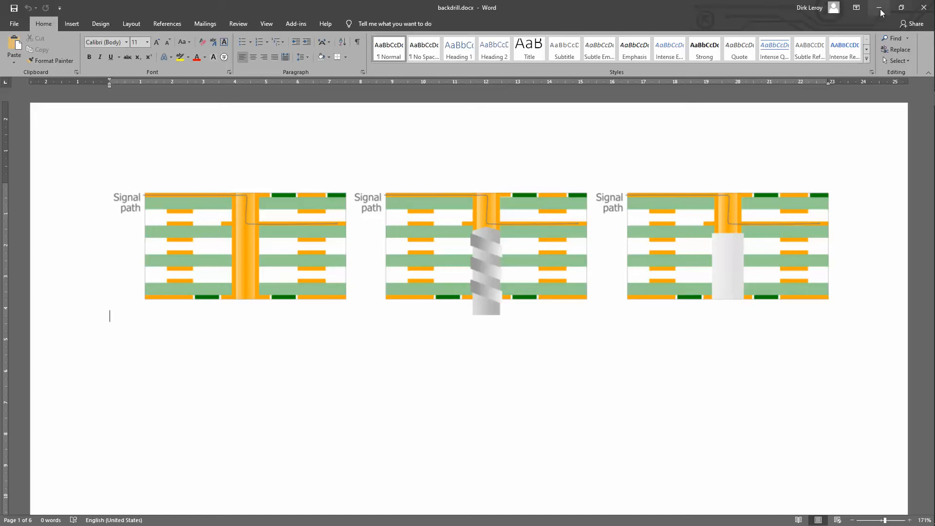
Minimise the backdrill document, switch to Integr8tor Cockpit and select the 274x_gerber.zip backdrill sample in the job queue.
left_click(880, 9)
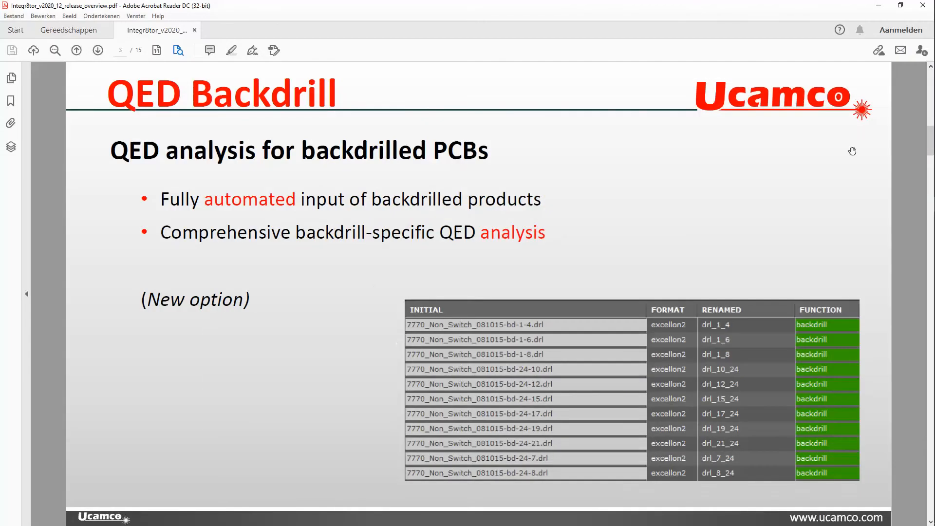
mouse_move(913, 94)
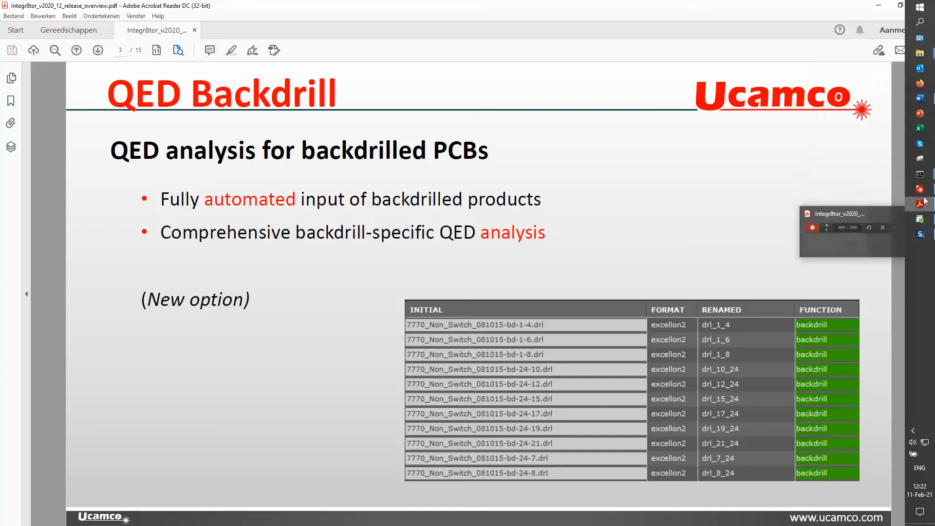
left_click(918, 235)
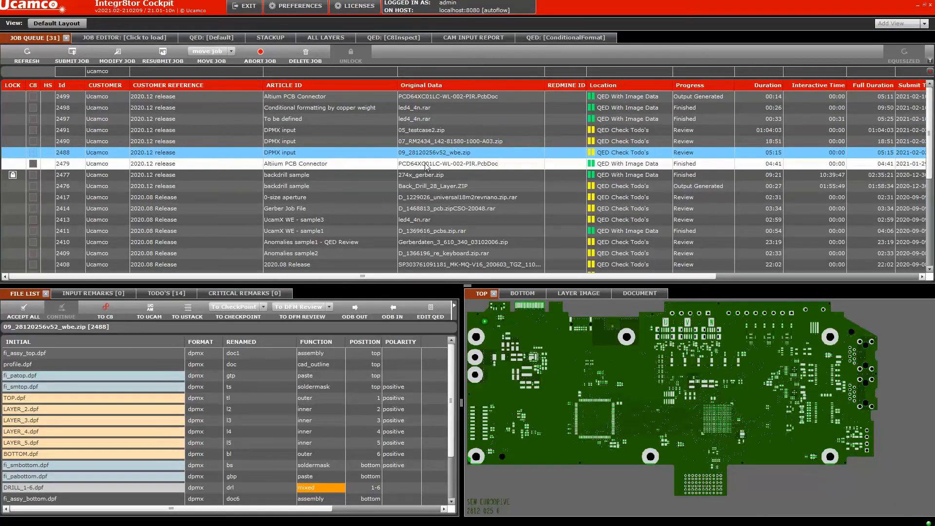
left_click(424, 166)
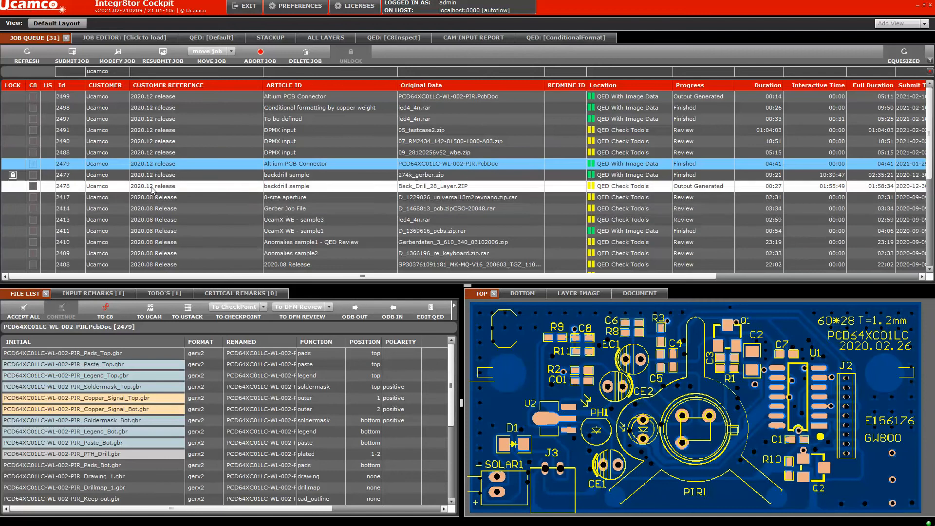
left_click(331, 177)
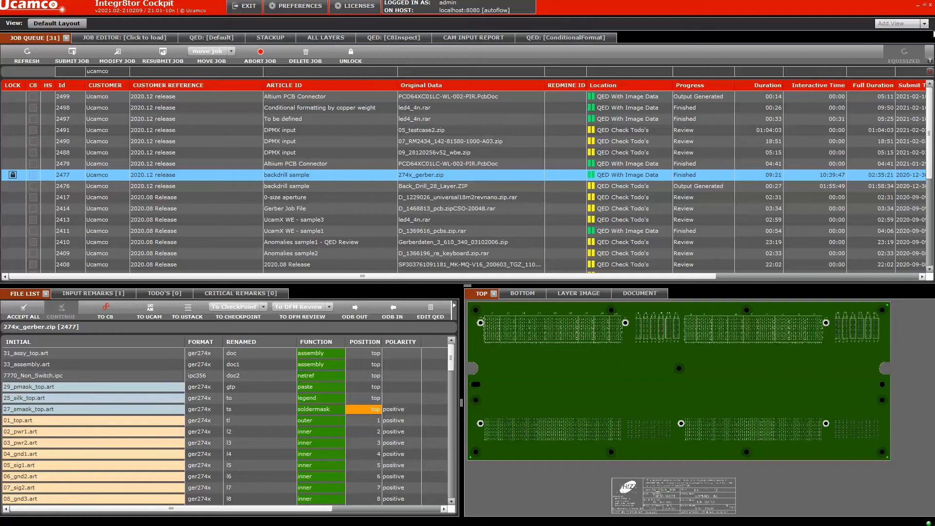
Switch to the File Explorer window showing I8_2020.12_release and open its backdrill_274x_gerber folder.
key("super")
mouse_move(924, 57)
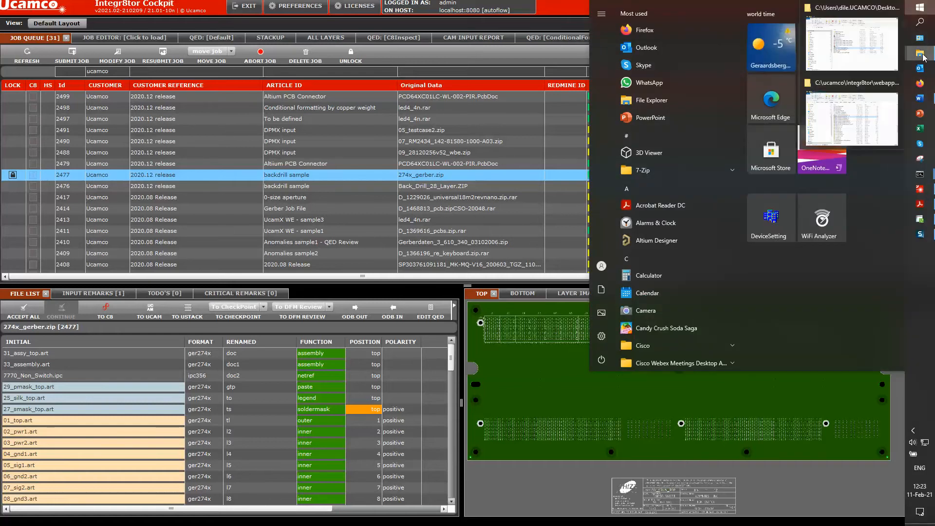
mouse_move(862, 58)
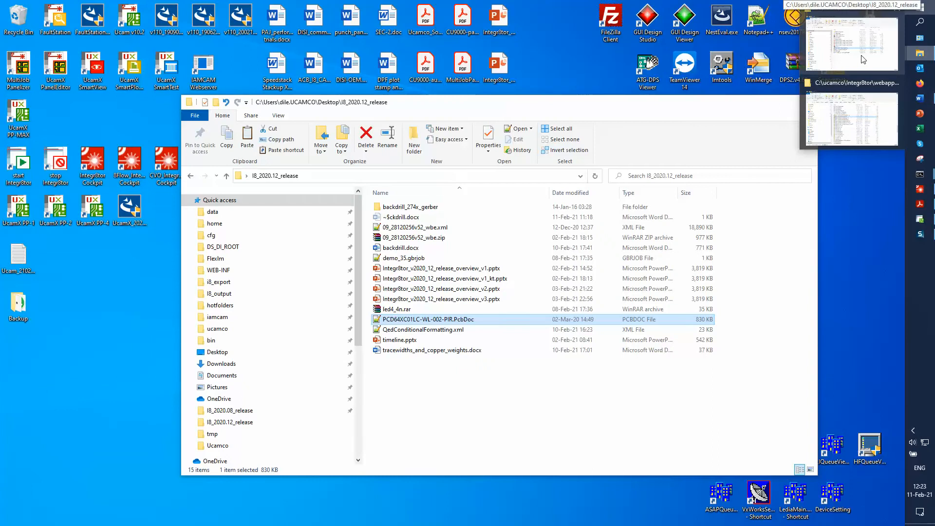
left_click(855, 60)
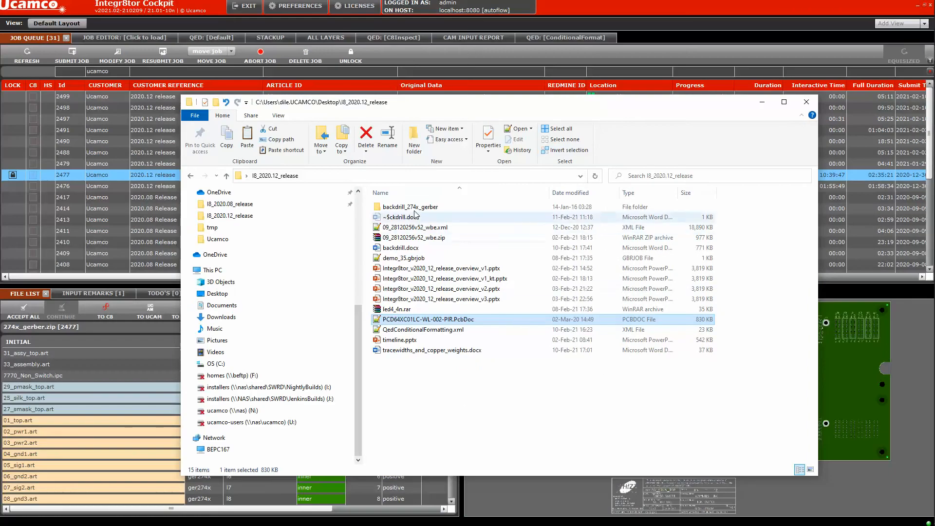
double_click(411, 207)
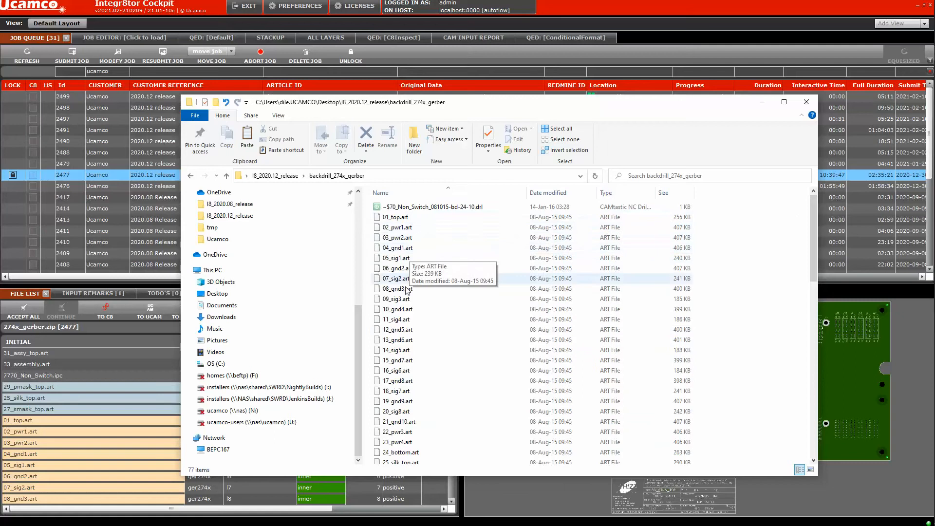
Look through the layer artwork and backdrill .drl files in the folder, and minimise the File Explorer window.
scroll(428, 391, "down", 2)
scroll(430, 386, "down", 6)
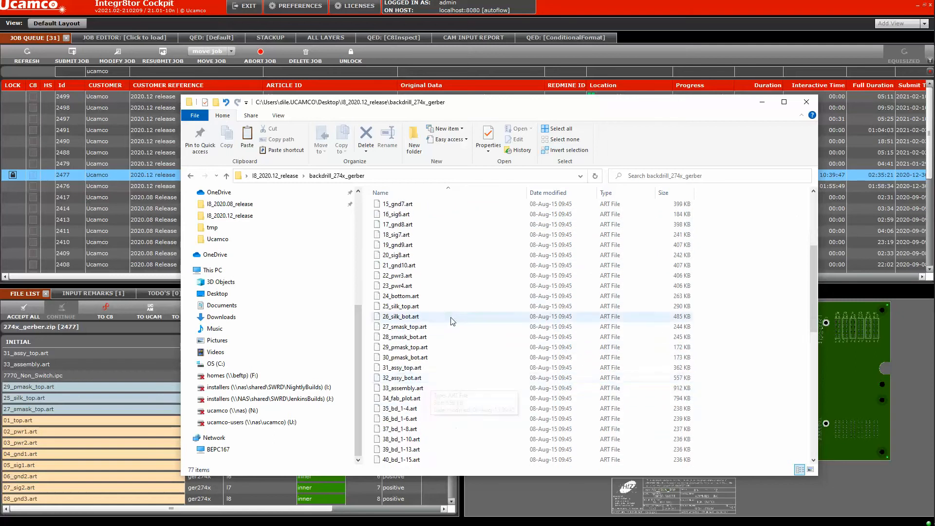
scroll(470, 319, "down", 5)
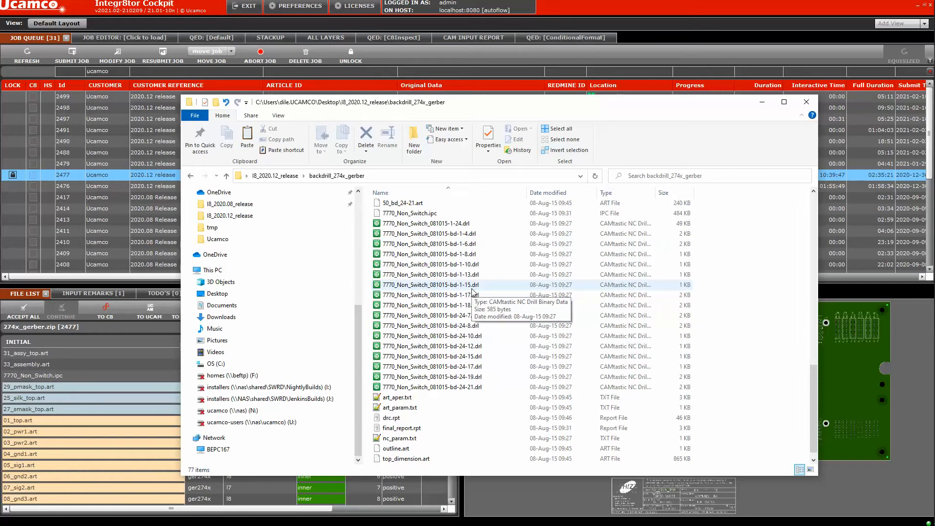
left_click(762, 102)
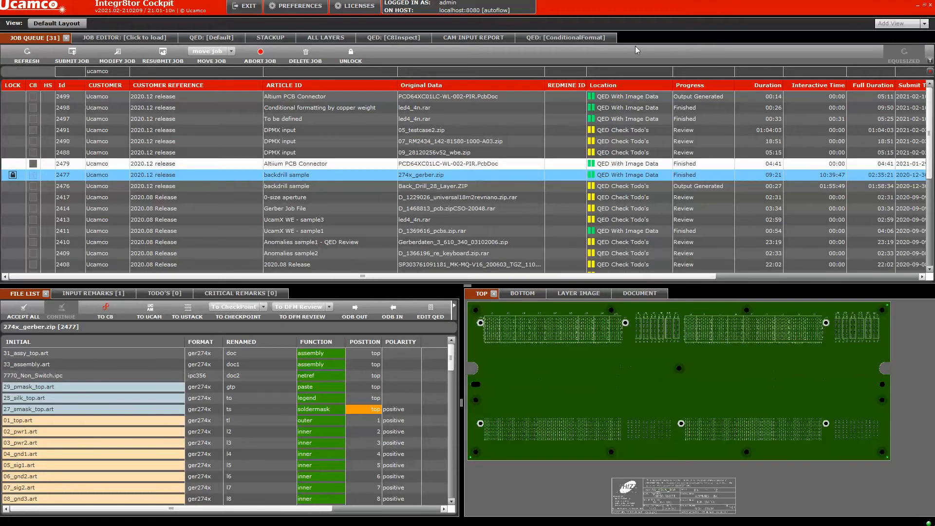
Switch to UcamX and examine the layer buildup and backdrill spans of 274x_gerber in an undocked job window, docking it again.
left_click(919, 7)
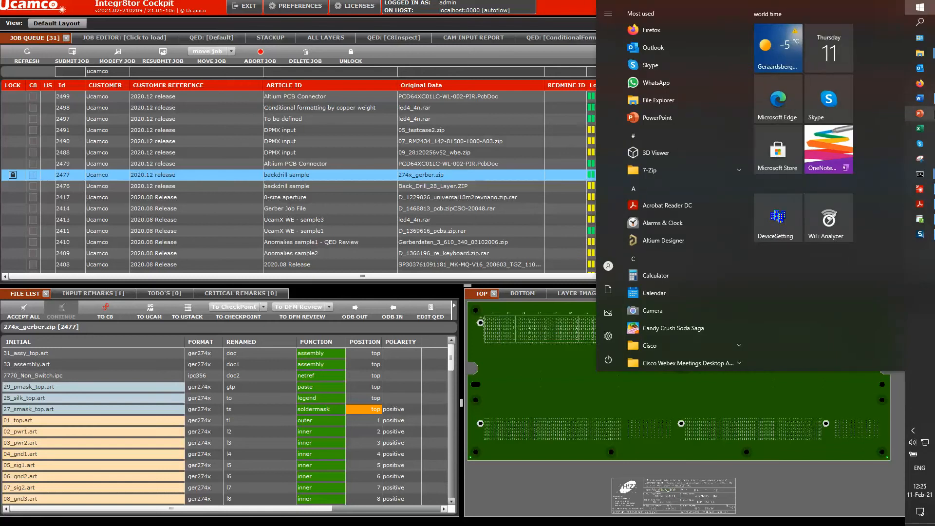
left_click(920, 220)
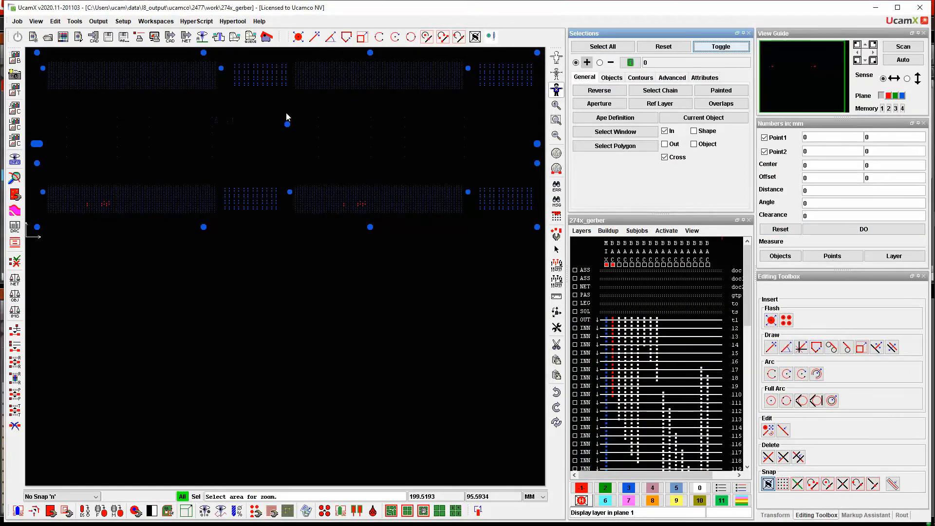
double_click(652, 221)
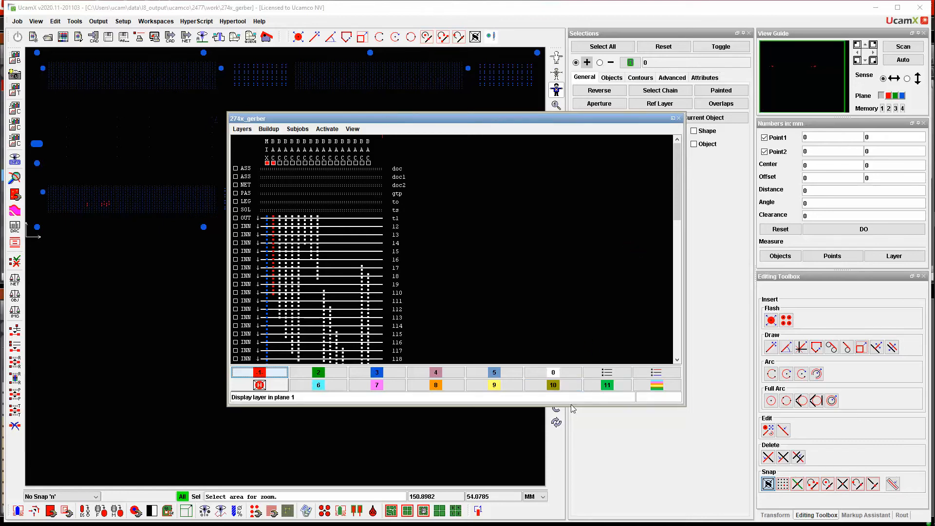
scroll(672, 204, "down", 1)
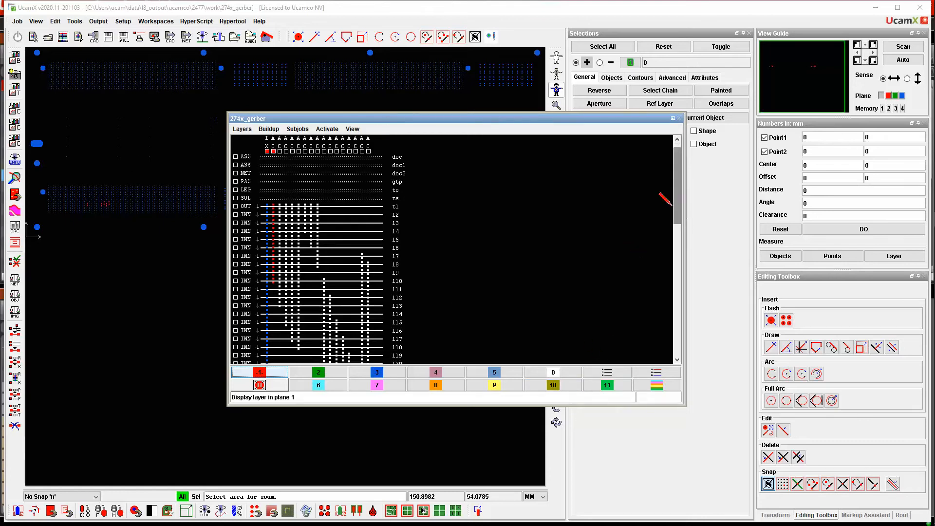
scroll(666, 200, "down", 15)
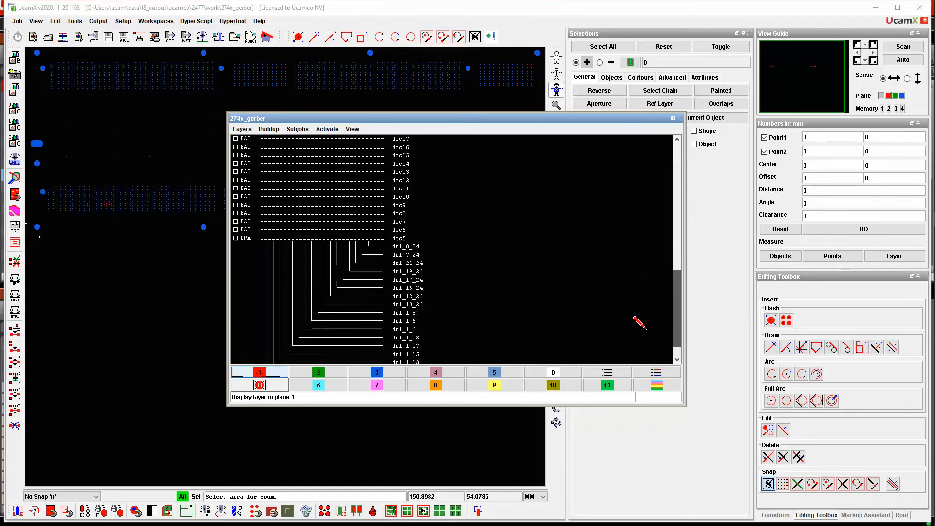
scroll(638, 321, "up", 10)
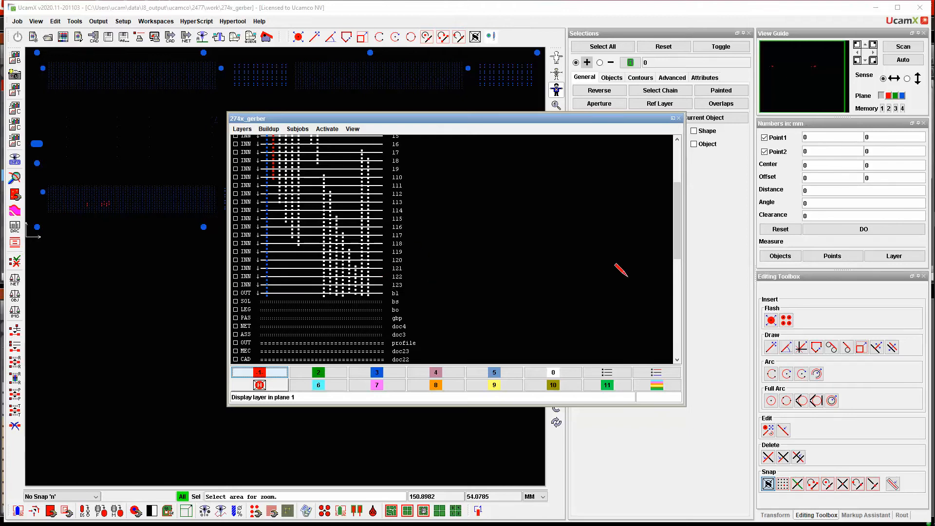
left_click_drag(676, 233, 677, 190)
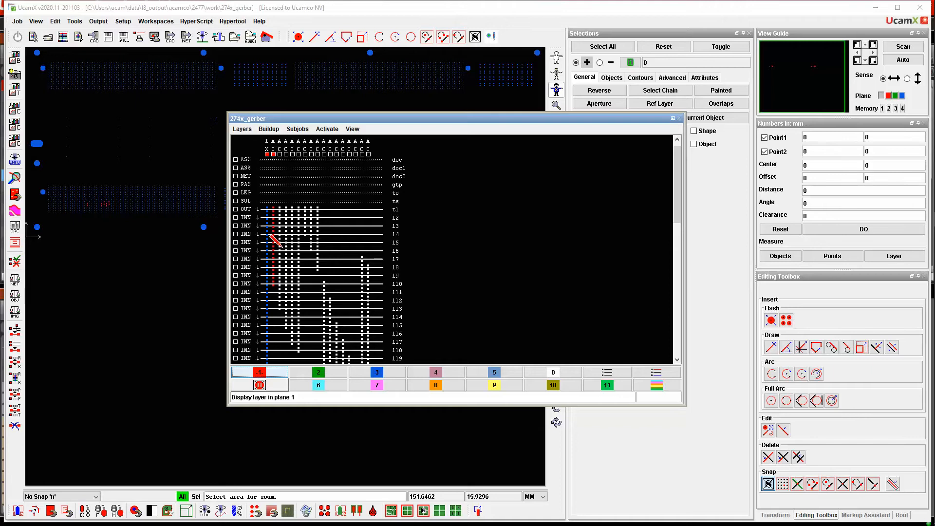
double_click(495, 120)
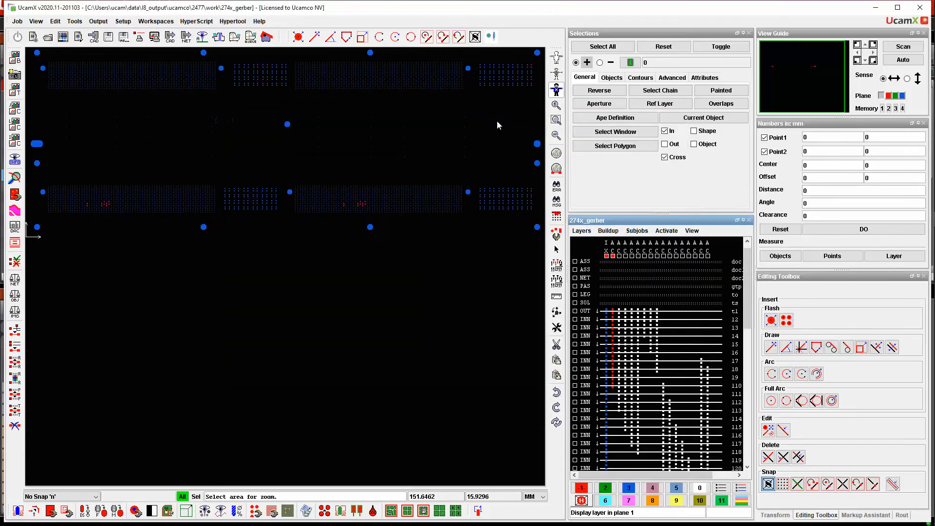
Quit the 274x_gerber job in UcamX, closing it without recalculating the QED.
left_click(18, 22)
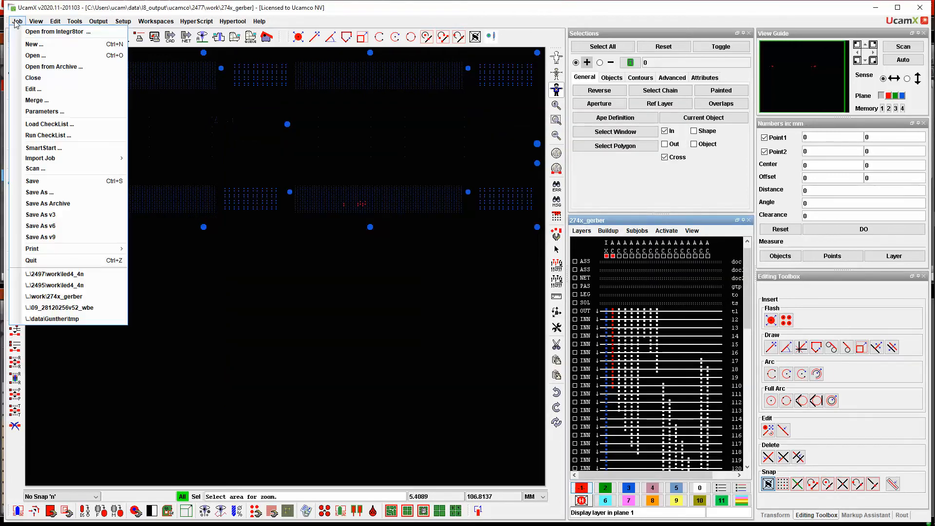
left_click(31, 261)
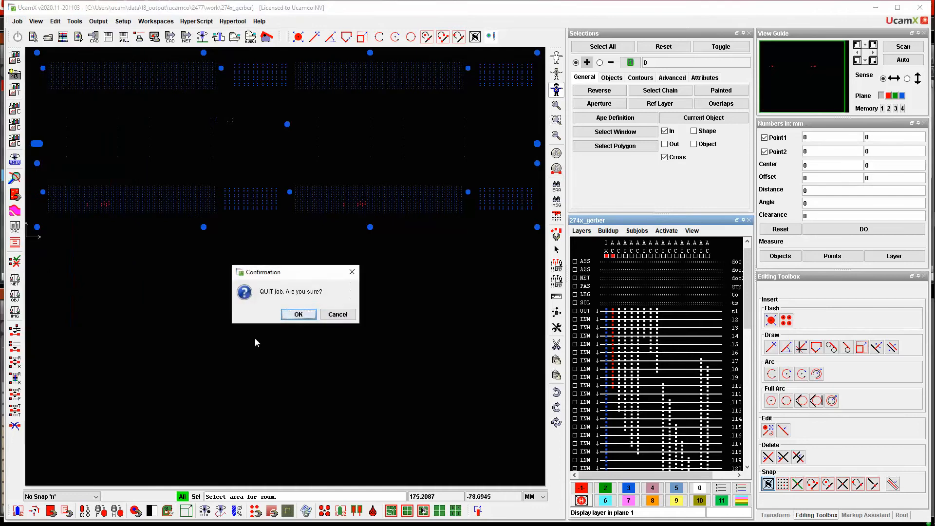
left_click(297, 314)
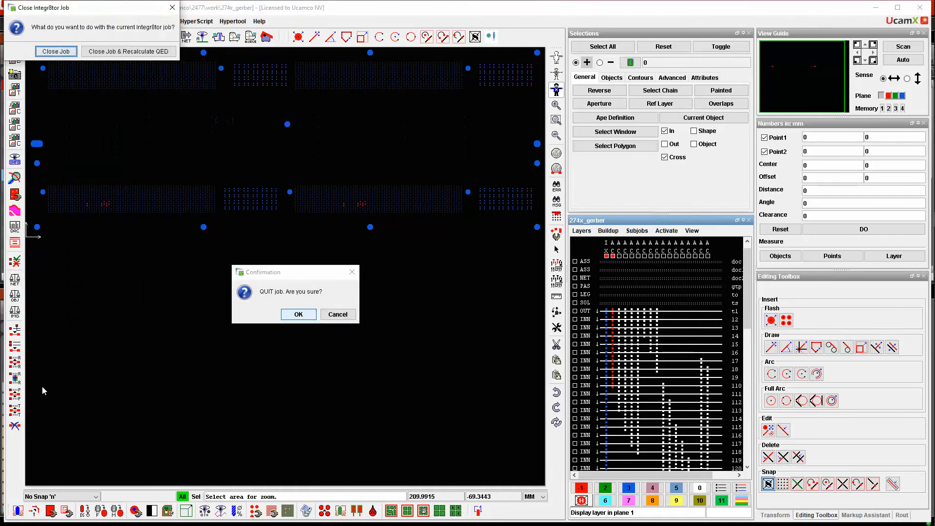
left_click(69, 54)
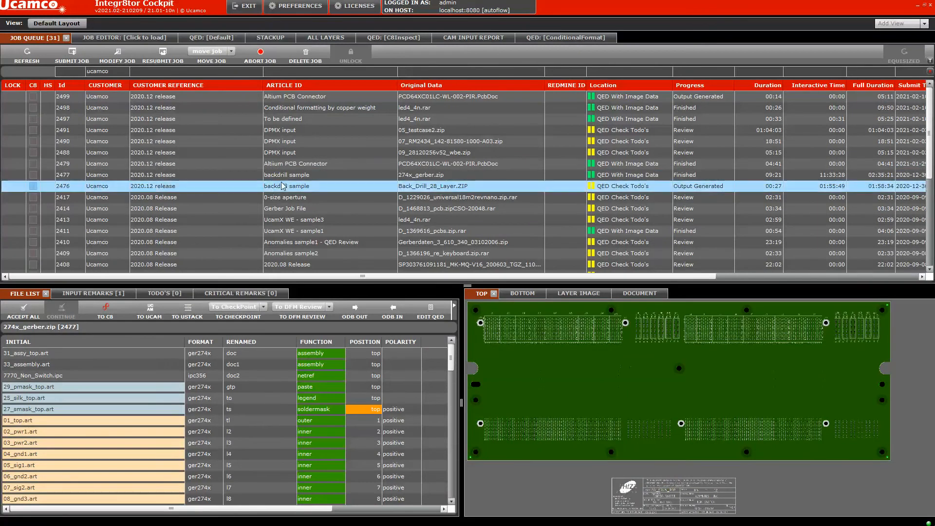
Open 274x_gerber.zip in the Job Editor and examine the function and position of its backdrill layers.
left_click(104, 39)
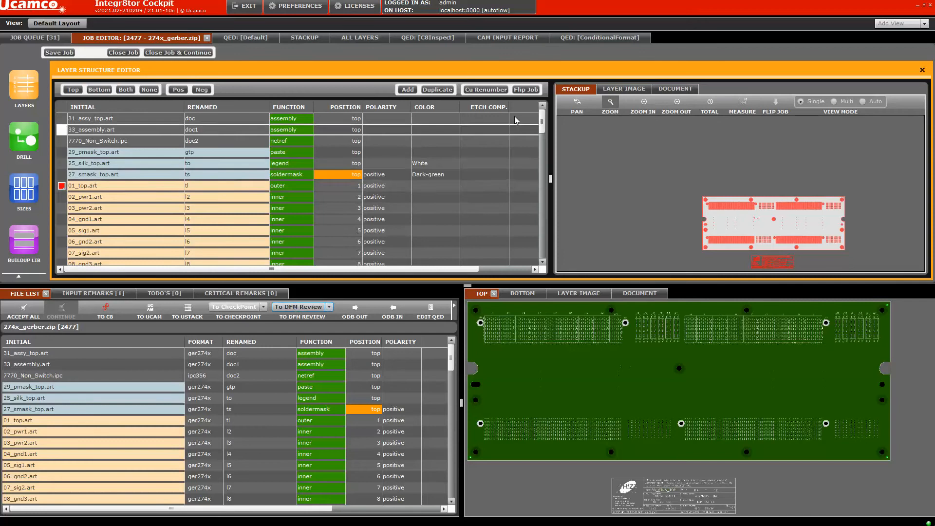
left_click_drag(540, 118, 537, 176)
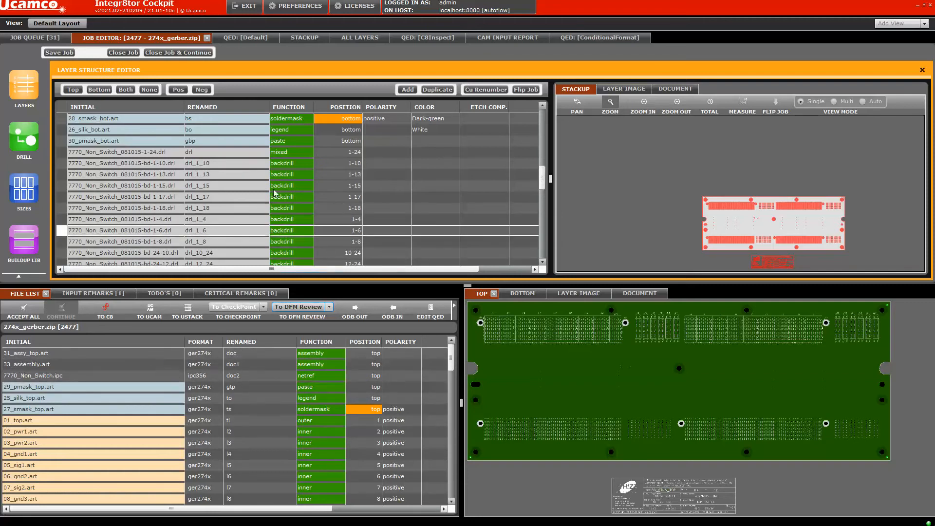
scroll(275, 194, "down", 3)
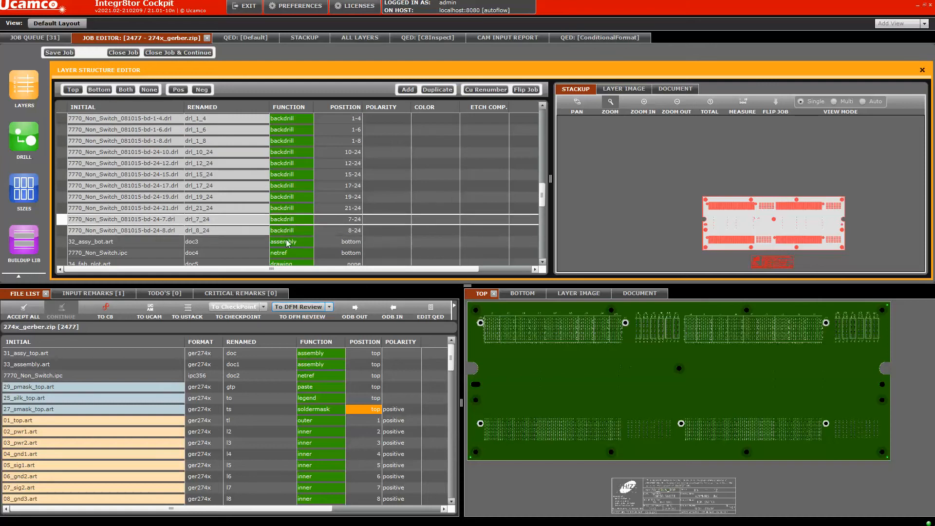
scroll(244, 408, "down", 1)
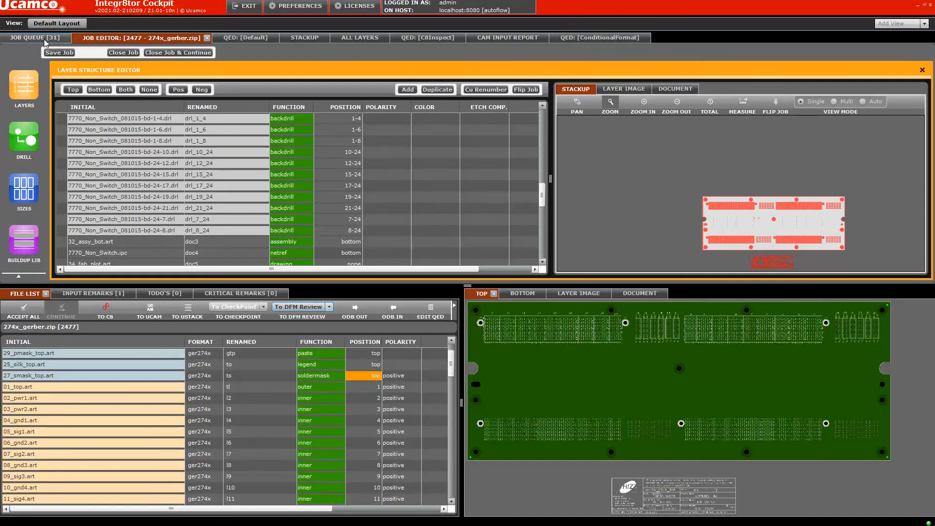
Open the Default QED report for 274x_gerber.zip and read its general and copper layer minima summaries, including copper-to-backdrill clearance.
left_click(29, 43)
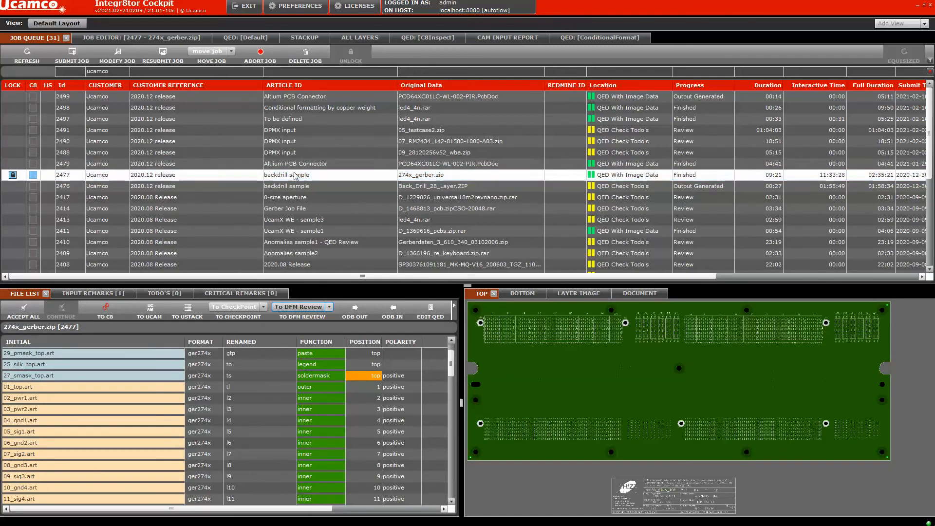
left_click(233, 41)
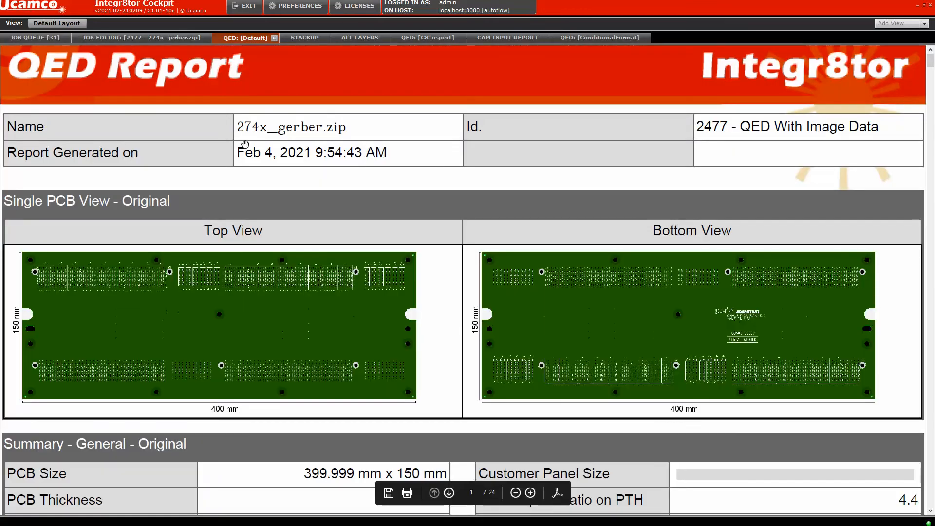
scroll(344, 217, "down", 2)
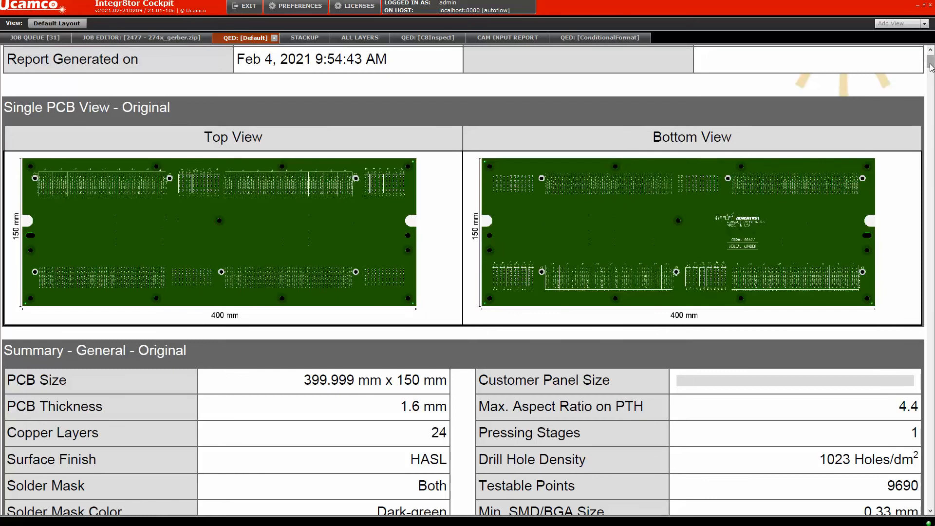
left_click_drag(930, 66, 931, 62)
scroll(673, 236, "down", 1)
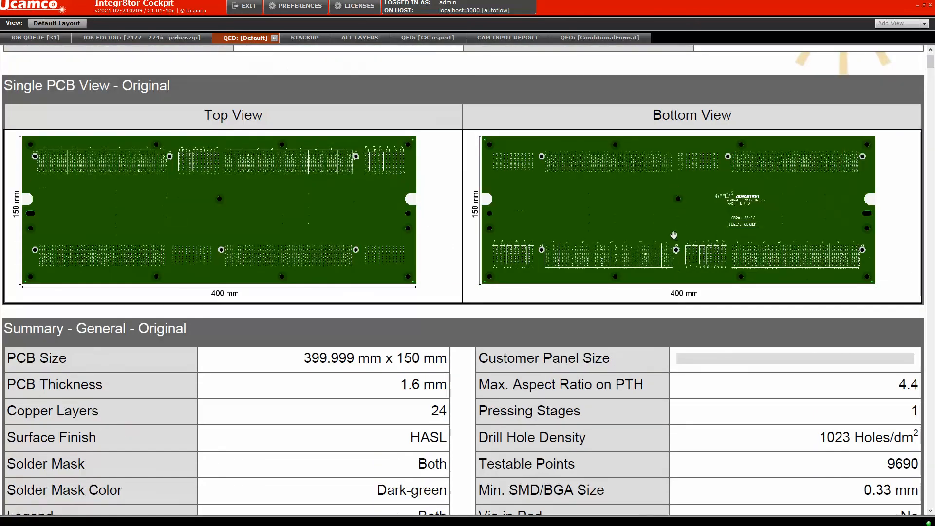
scroll(674, 235, "down", 5)
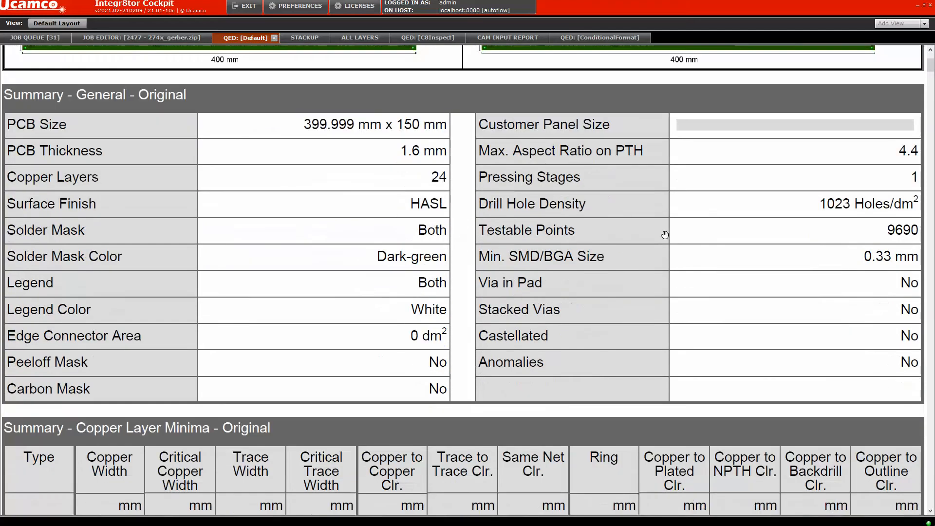
scroll(664, 235, "up", 1)
scroll(658, 229, "down", 3)
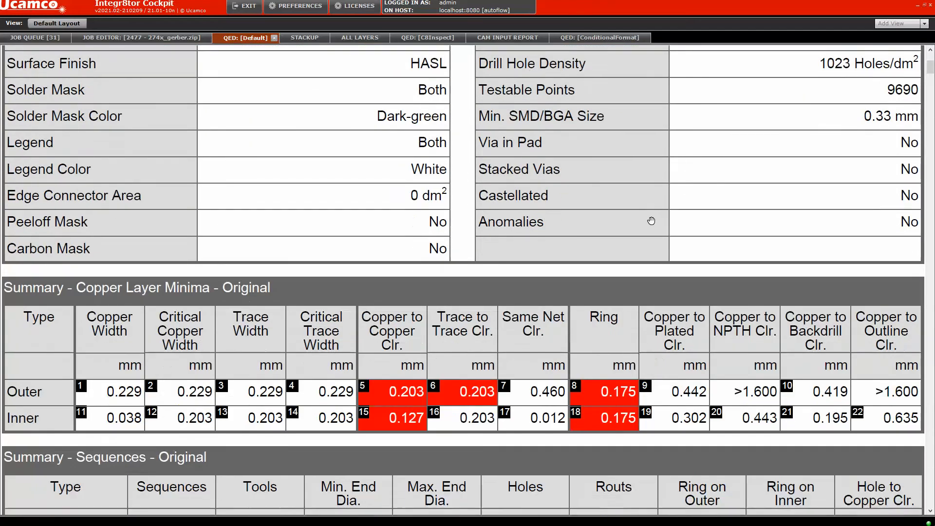
scroll(650, 217, "down", 3)
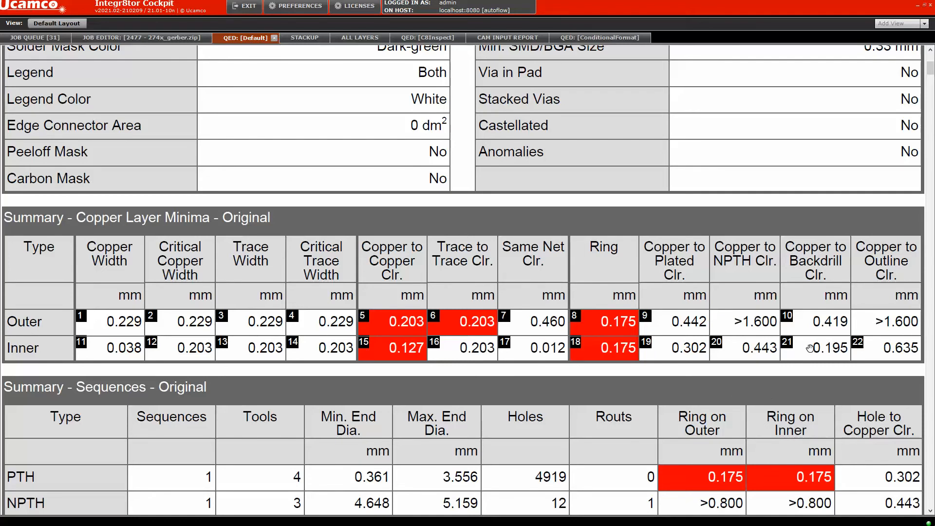
Read the Summary - Sequences table with its Backdrill row in the QED report, and switch to backdrill.docx in Word.
scroll(760, 361, "down", 5)
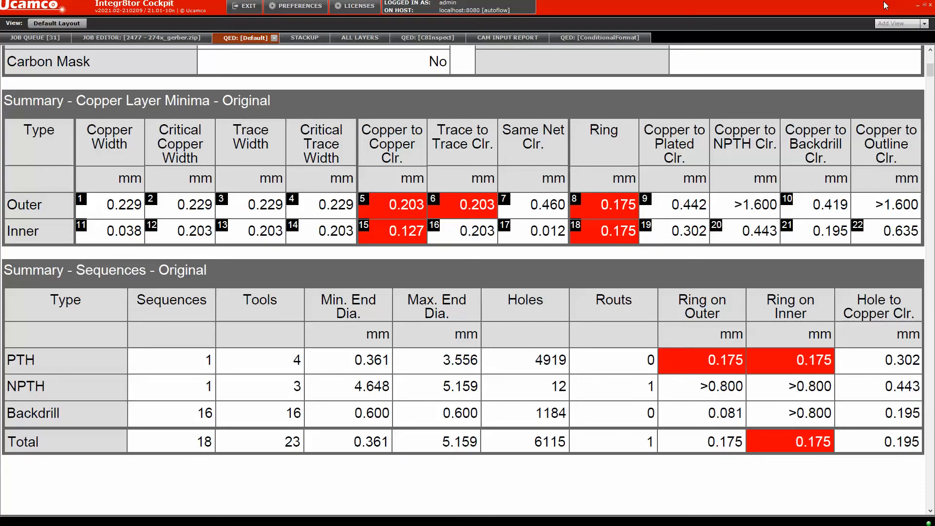
left_click(920, 7)
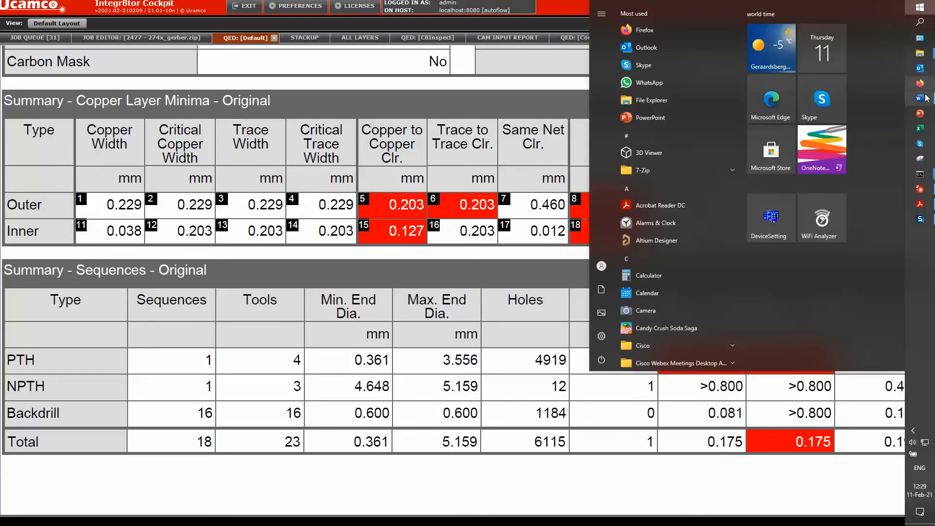
mouse_move(921, 98)
left_click(864, 113)
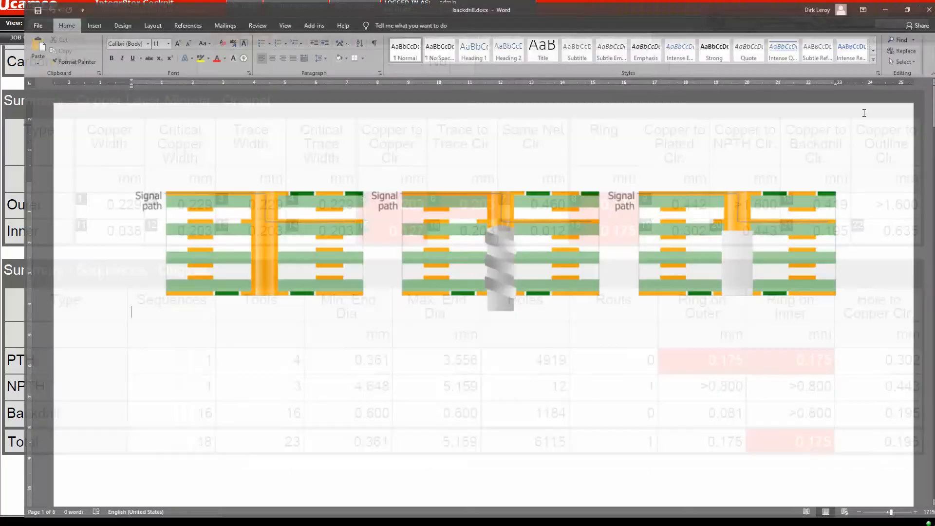
Review the backdrill signal path drawings and the copper layer minima and sequences summaries in backdrill.docx.
scroll(577, 314, "down", 8)
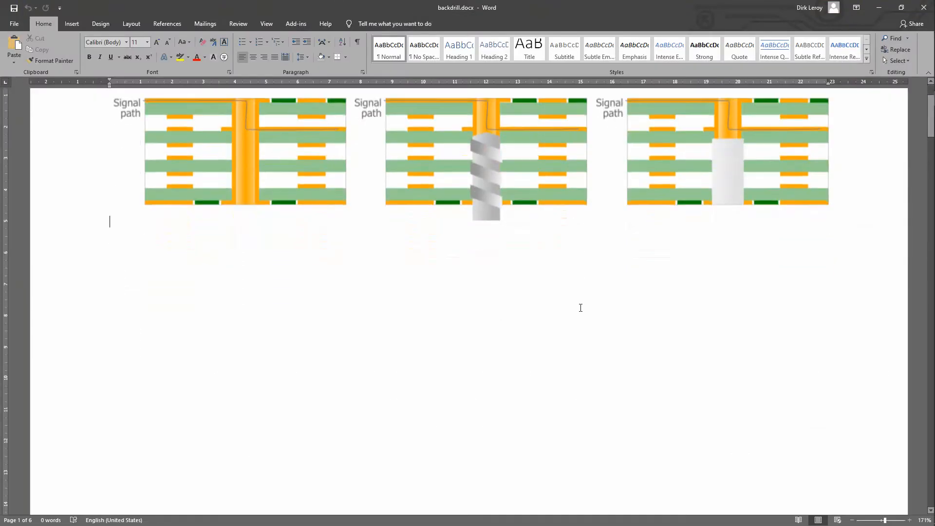
scroll(581, 307, "down", 6)
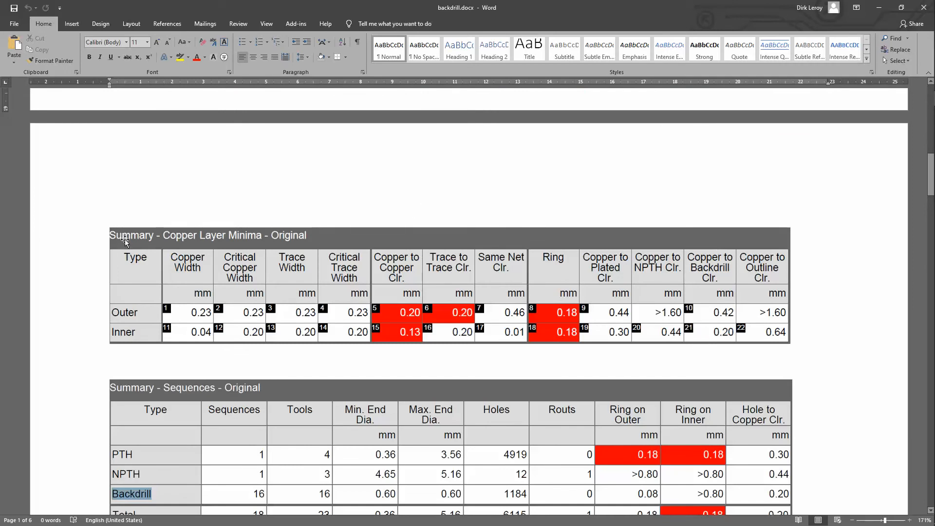
scroll(146, 246, "down", 3)
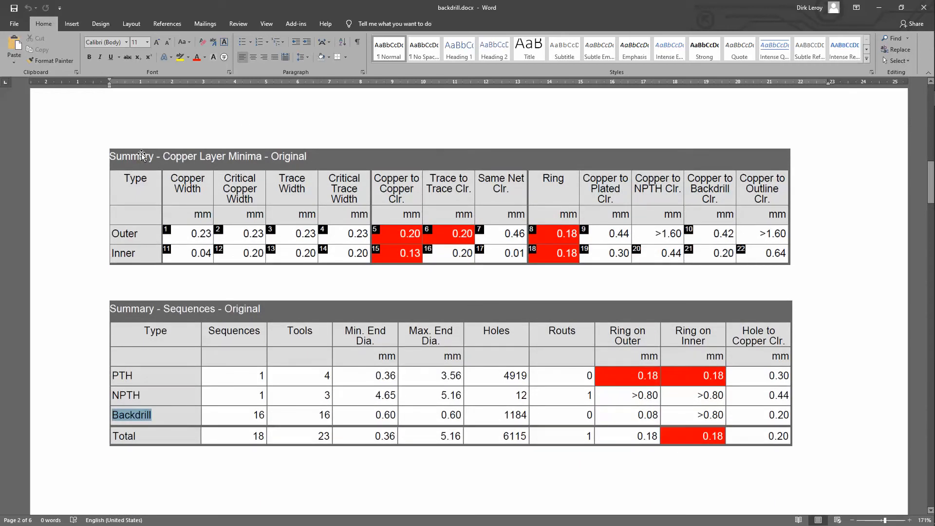
scroll(232, 377, "down", 3)
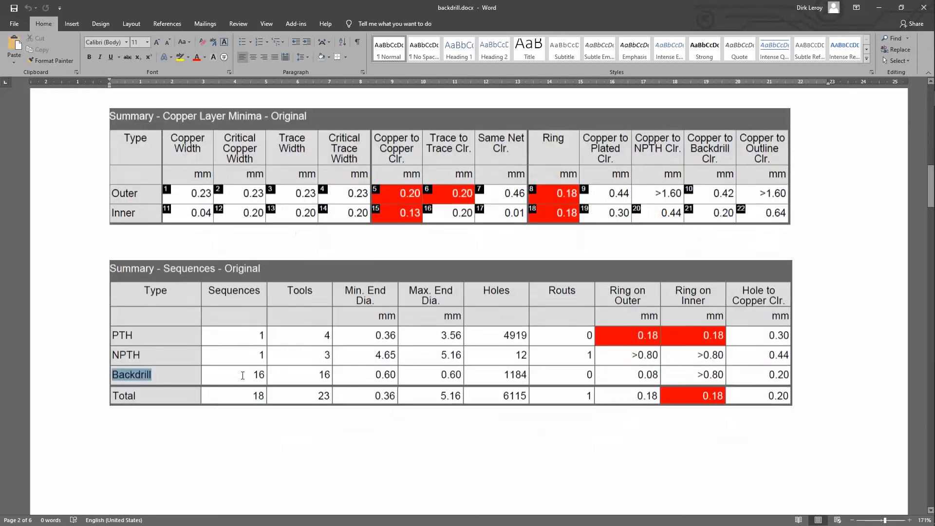
Examine the layer table with the backdrill functions and positions, and the Backdrill column of the Copper to Drill Minima table.
scroll(343, 280, "down", 10)
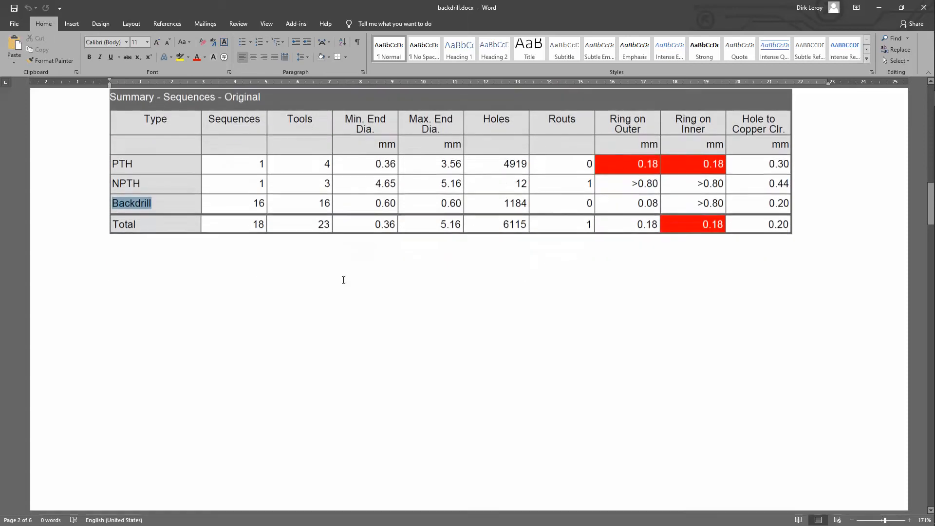
scroll(343, 278, "down", 1)
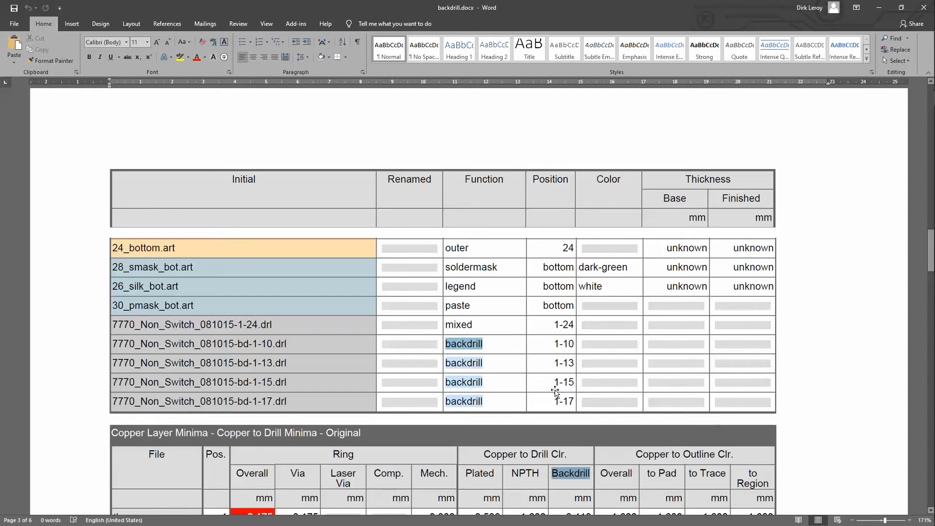
scroll(557, 381, "down", 6)
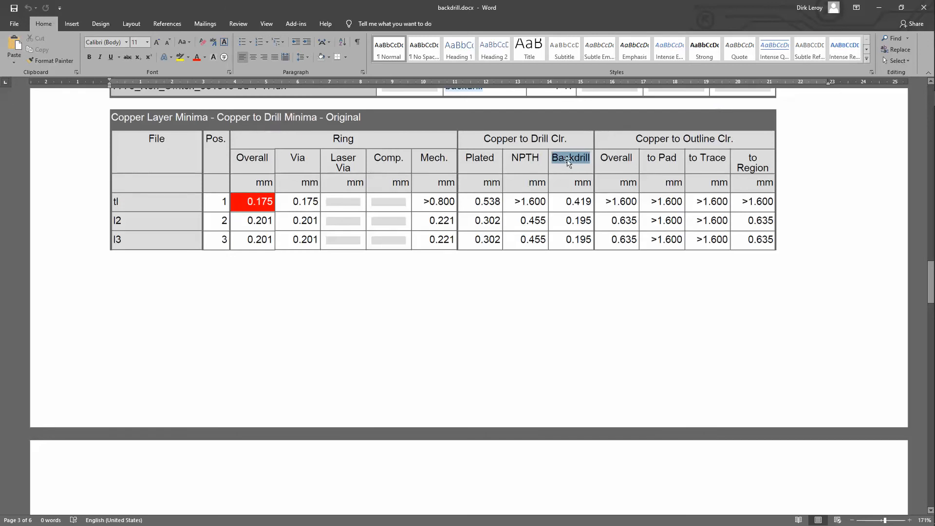
Examine the backdrill rows in the Drill Tools and Drill vs Copper tables, including spans, diameters and ring on outer.
scroll(577, 233, "down", 8)
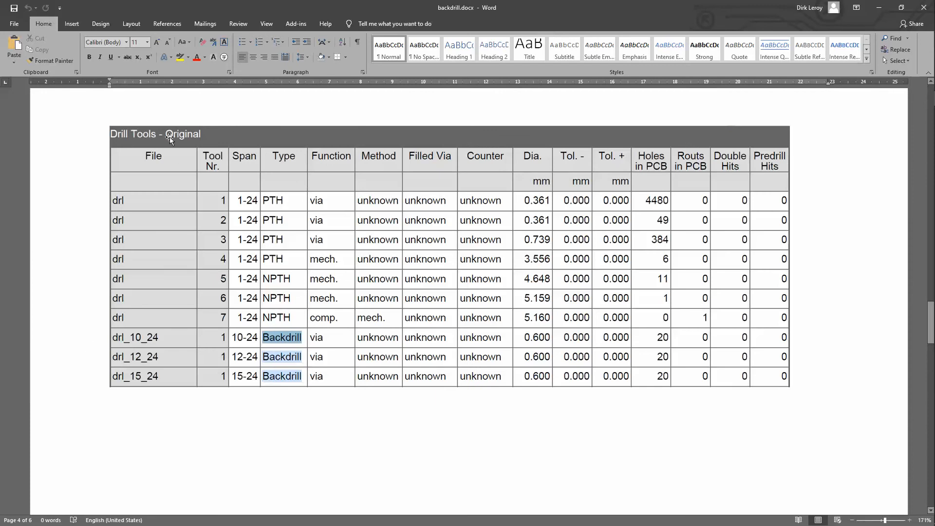
scroll(643, 336, "down", 12)
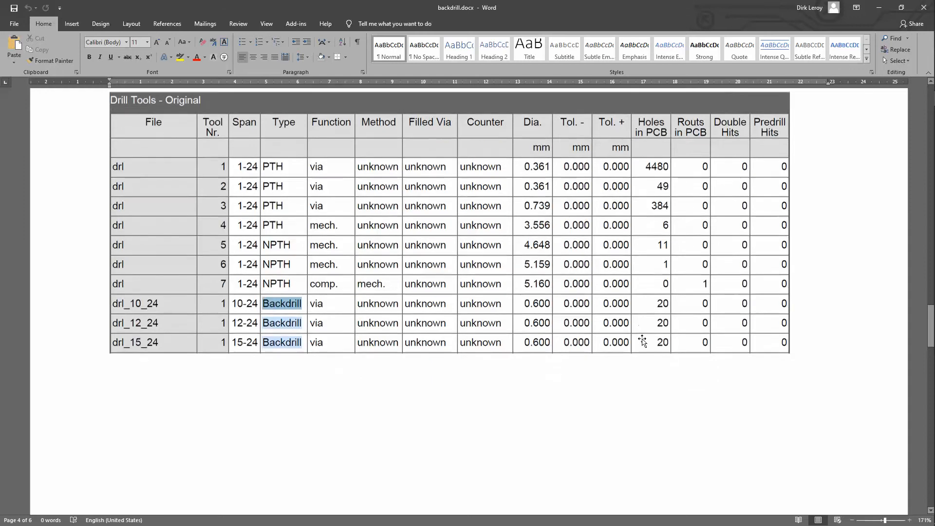
scroll(642, 338, "down", 3)
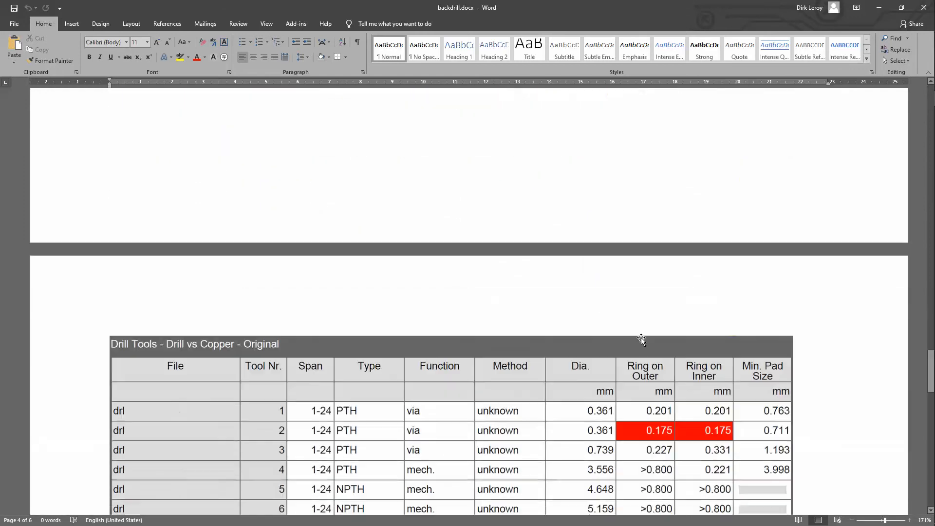
scroll(642, 340, "down", 4)
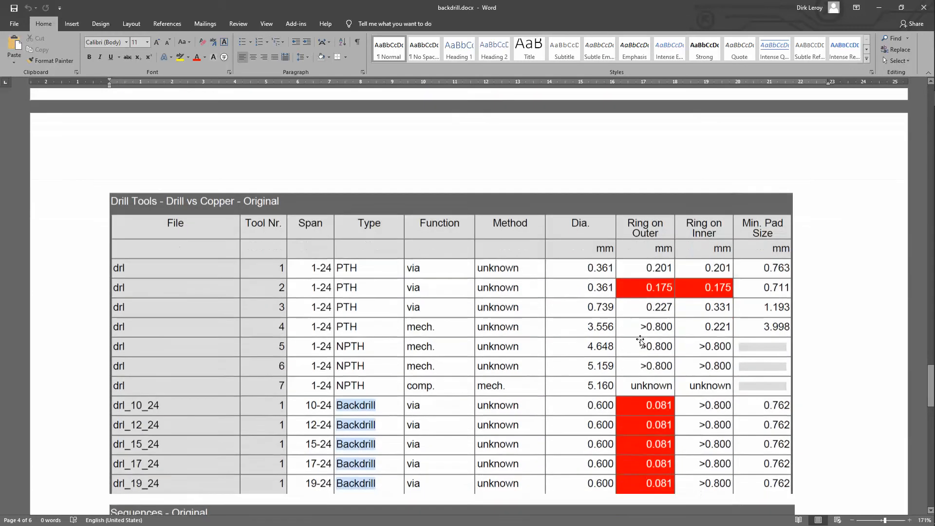
scroll(637, 339, "down", 1)
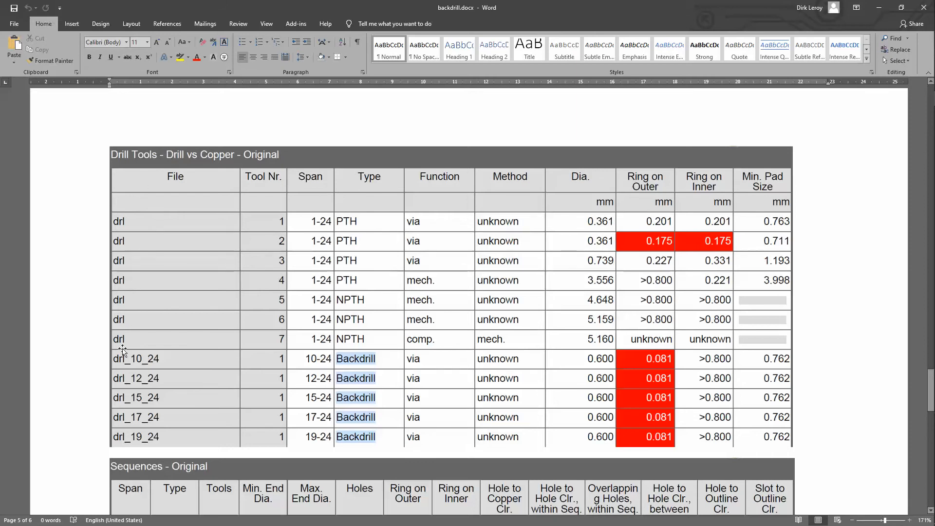
scroll(681, 390, "down", 2)
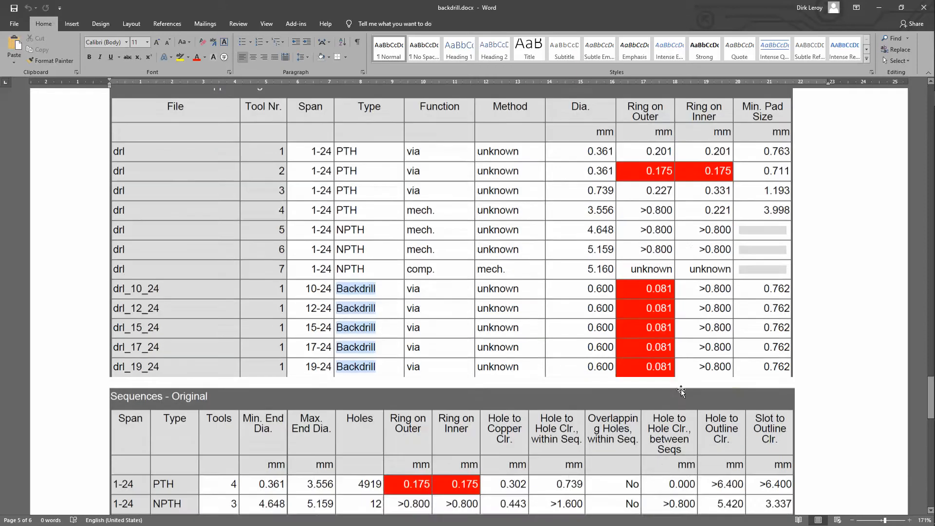
Read the detailed Sequences table for the backdrill spans, including ring, hole-to-copper and hole-to-hole clearances.
scroll(691, 330, "up", 1)
scroll(690, 330, "down", 4)
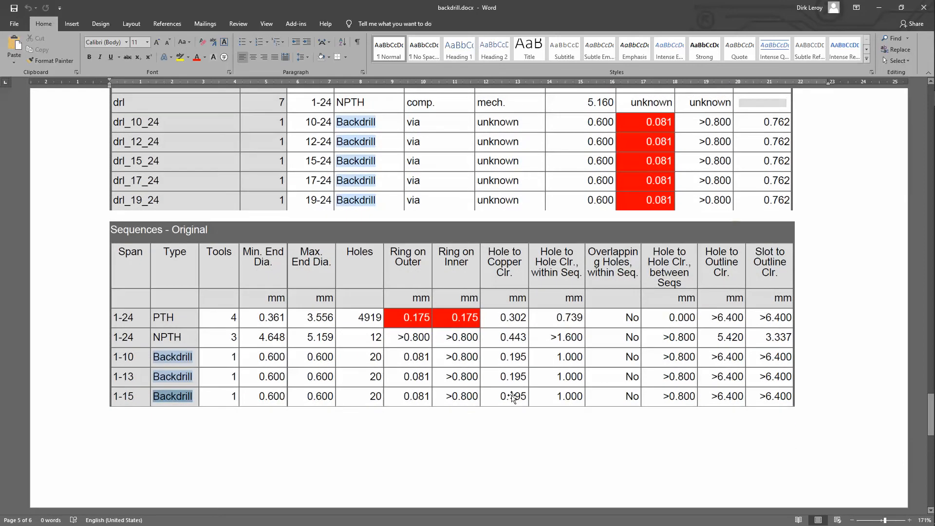
scroll(491, 442, "down", 2)
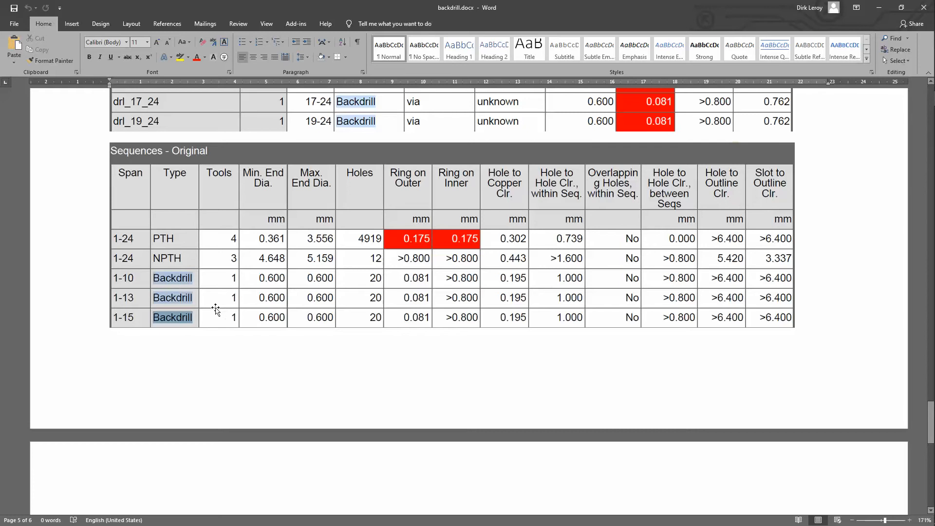
Examine the QED image that locates the minimum copper-to-backdrill clearance on the outer layers, at the end of the document.
scroll(233, 309, "down", 5)
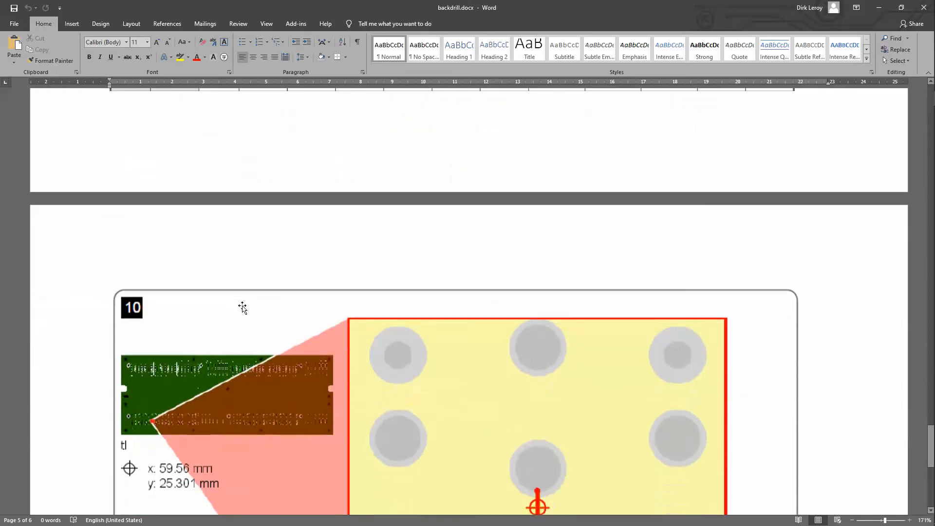
scroll(242, 308, "down", 2)
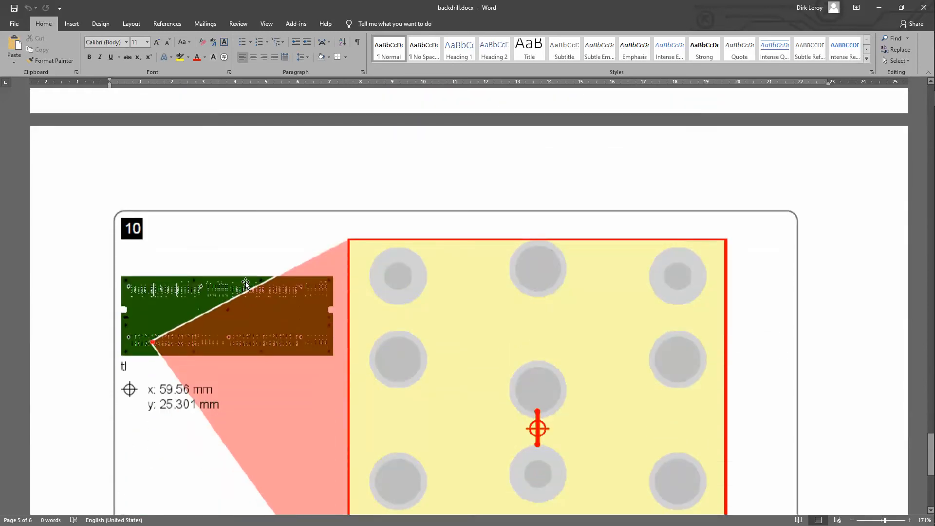
scroll(243, 289, "down", 3)
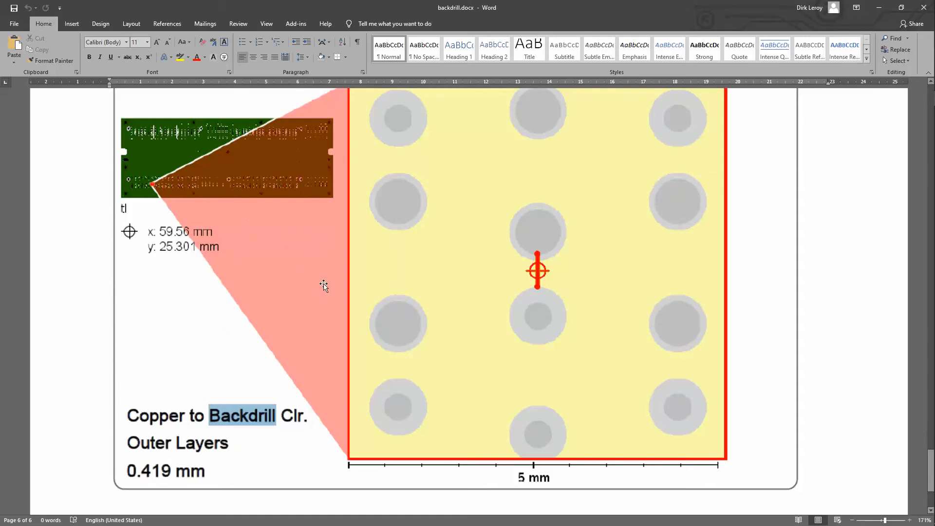
scroll(324, 284, "up", 3)
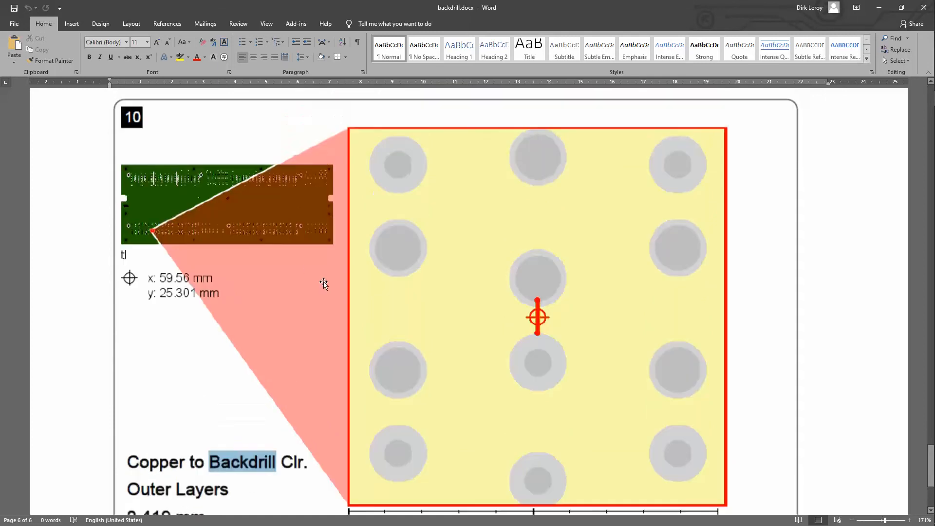
scroll(324, 283, "down", 4)
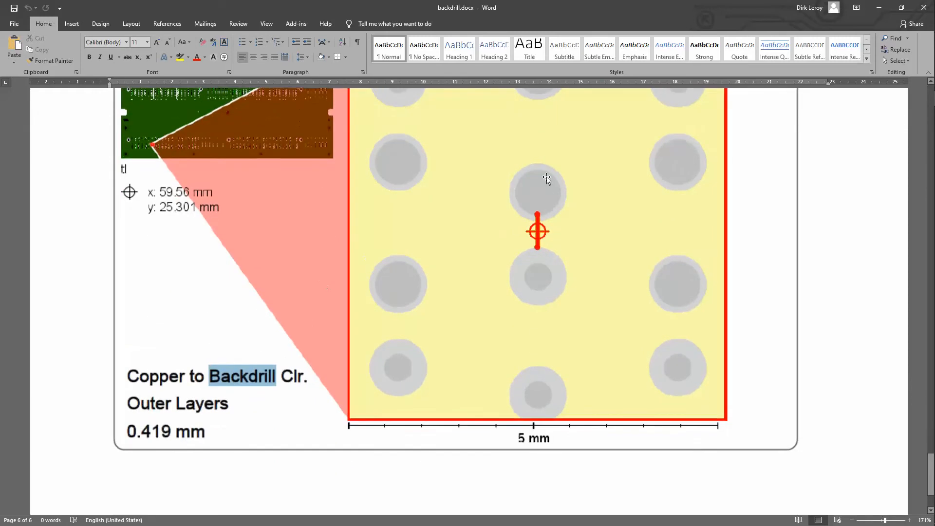
scroll(302, 302, "up", 3)
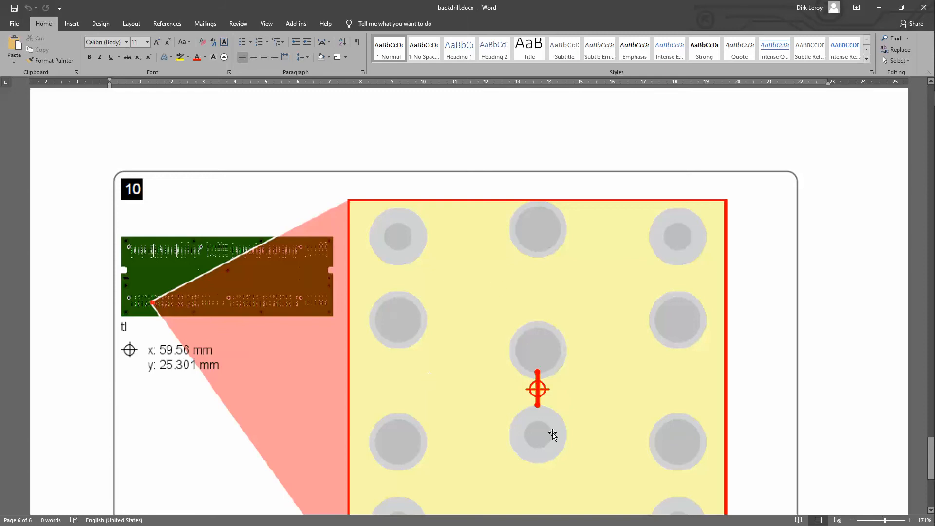
scroll(467, 330, "down", 5)
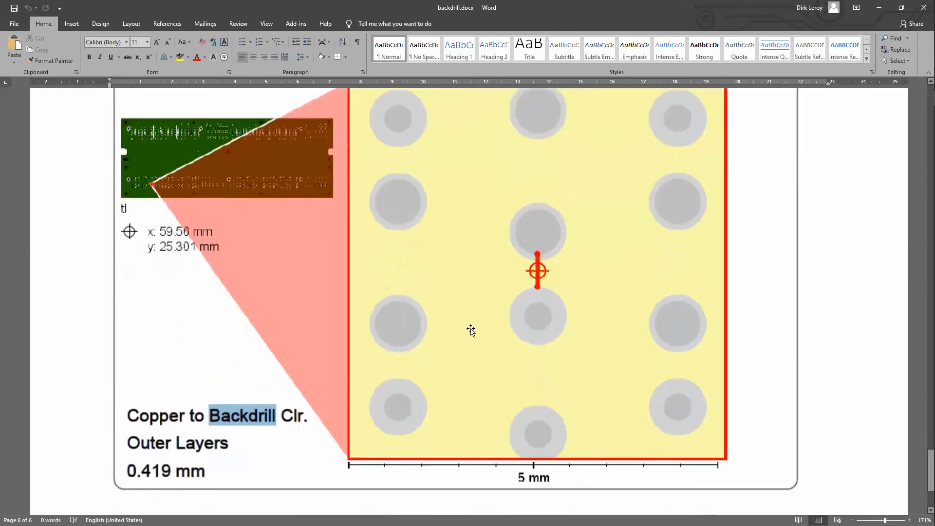
scroll(303, 244, "up", 3)
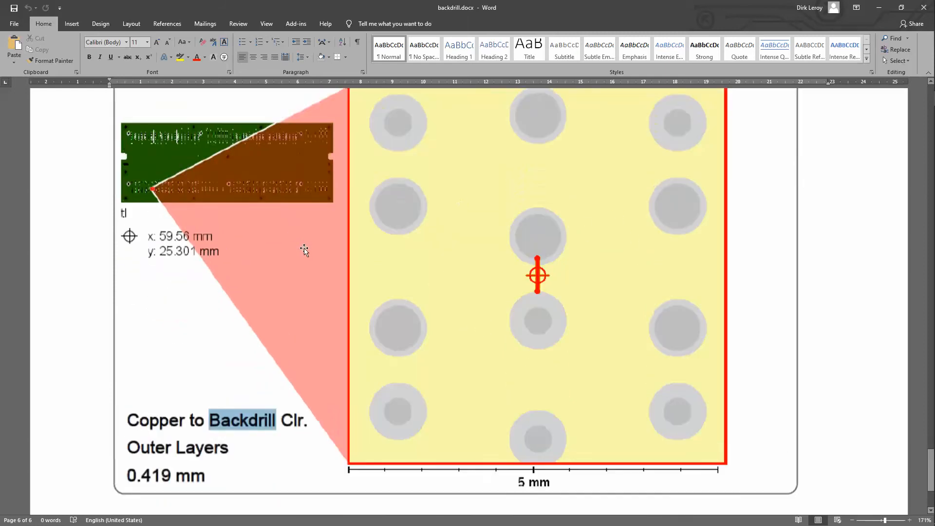
scroll(300, 411, "down", 3)
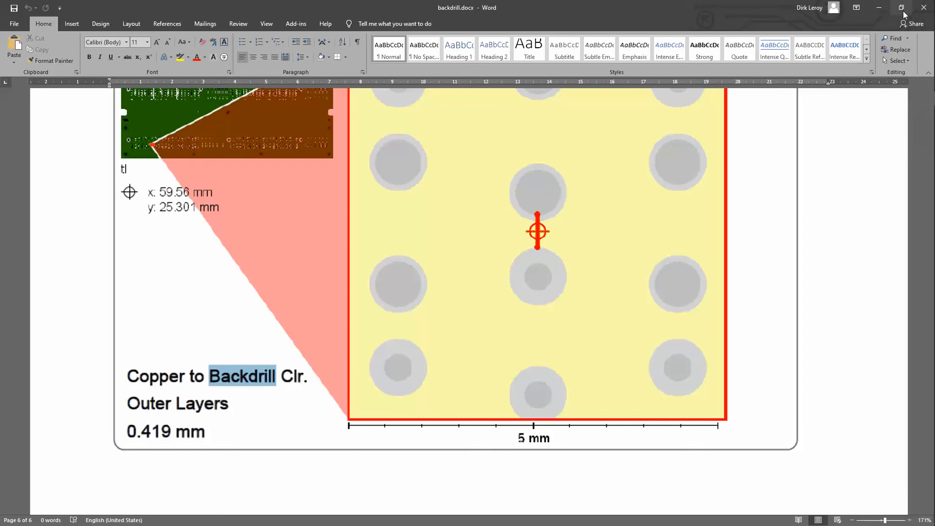
Return to the Integr8tor Cockpit job queue, select the 274x_gerber.zip job, and examine the backdrill files in its file list.
left_click(879, 7)
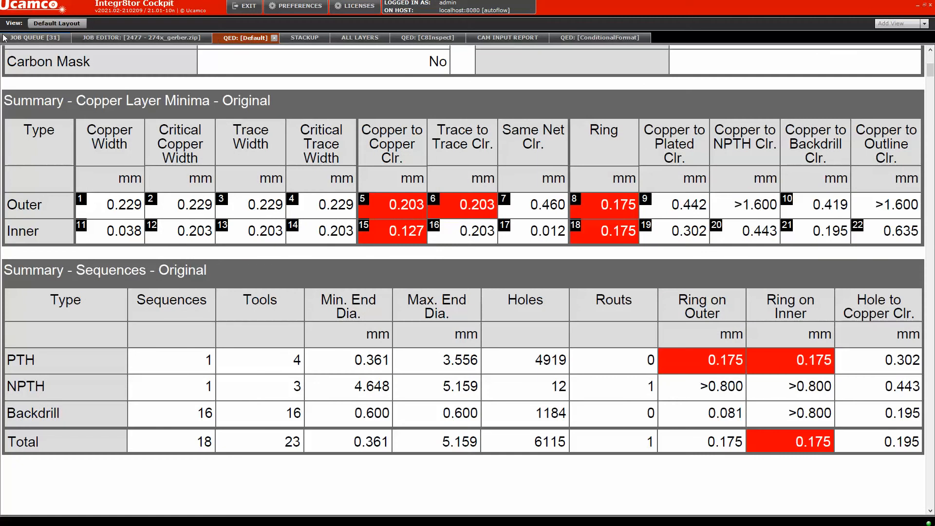
left_click(19, 38)
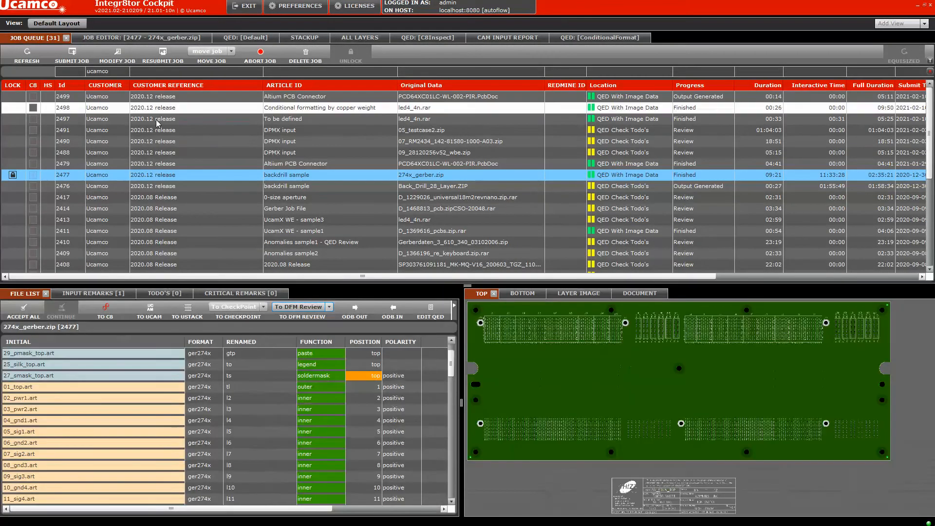
left_click(305, 185)
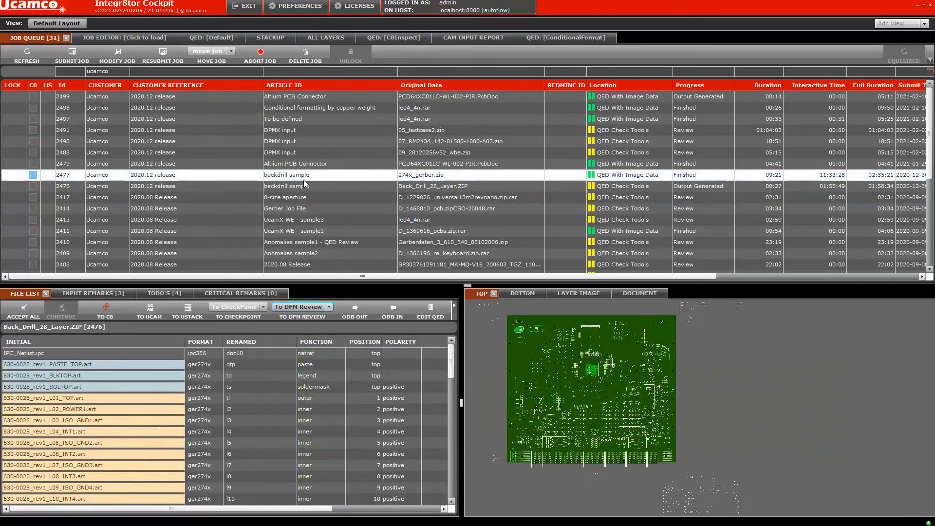
left_click(303, 179)
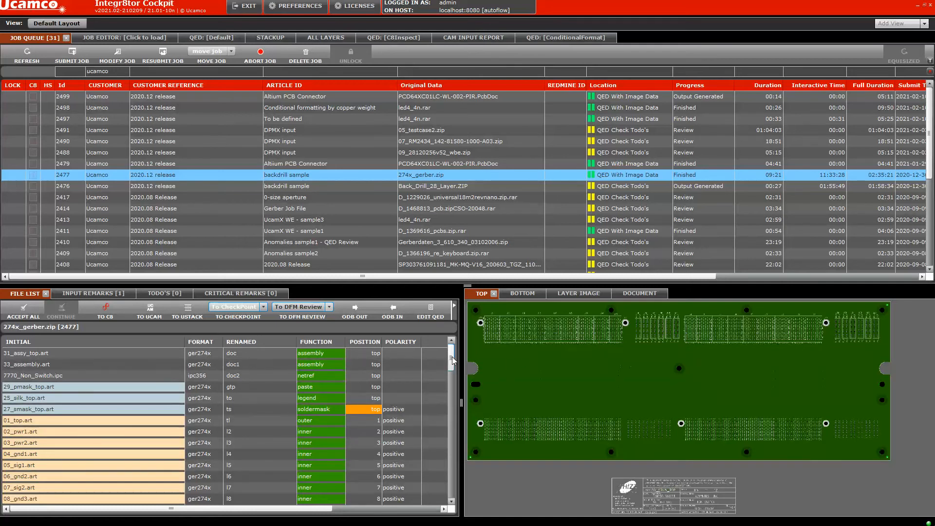
left_click_drag(452, 361, 443, 435)
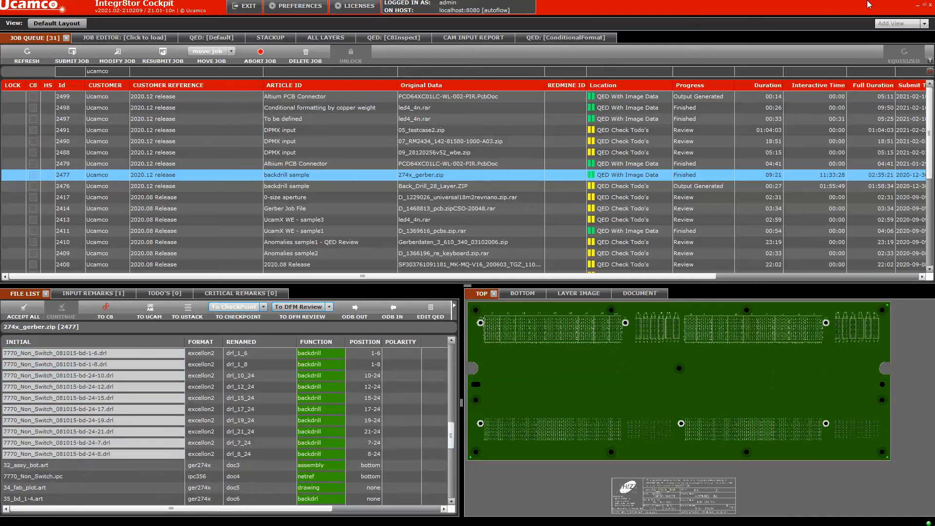
Switch to the Integr8tor v2020_12 release overview PDF in Acrobat Reader and view its QED Backdrill page.
left_click(920, 7)
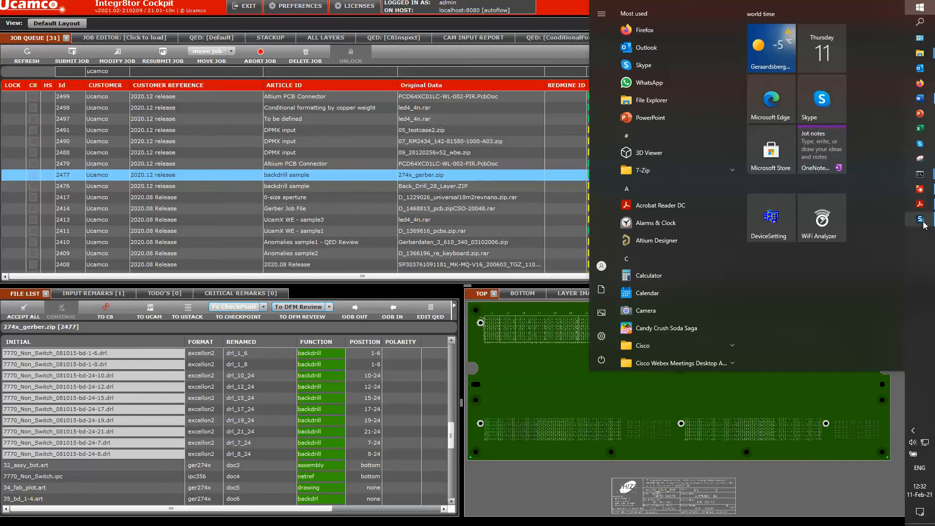
mouse_move(920, 191)
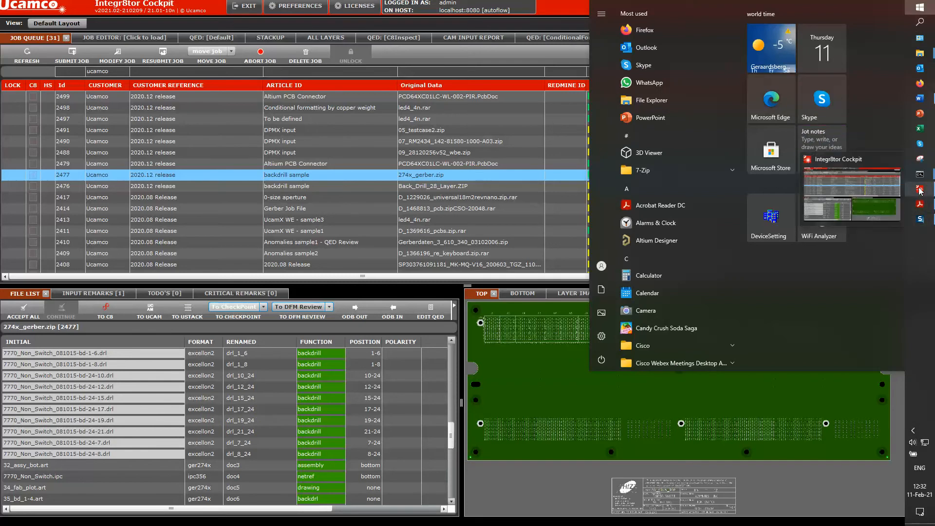
left_click(920, 204)
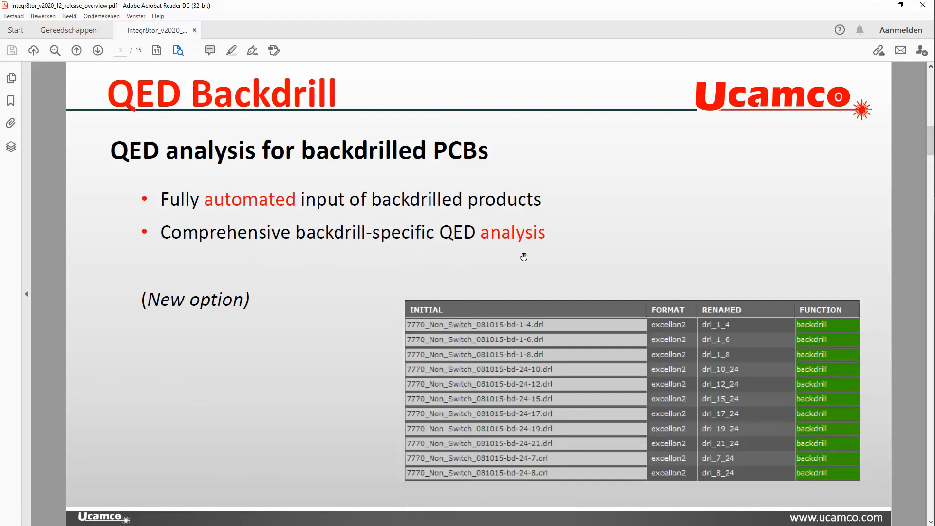
Advance the release overview to the Data input page about the Altium PCB Input Connector.
scroll(524, 256, "down", 1)
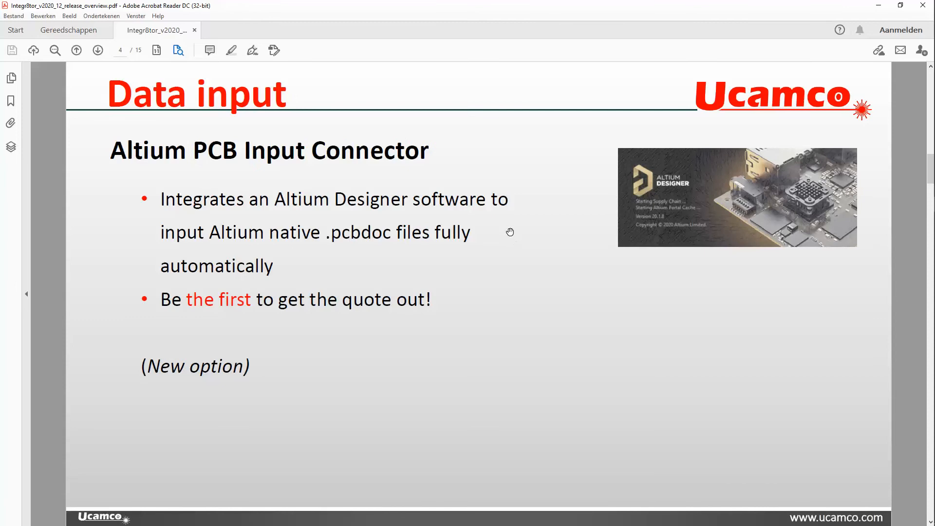
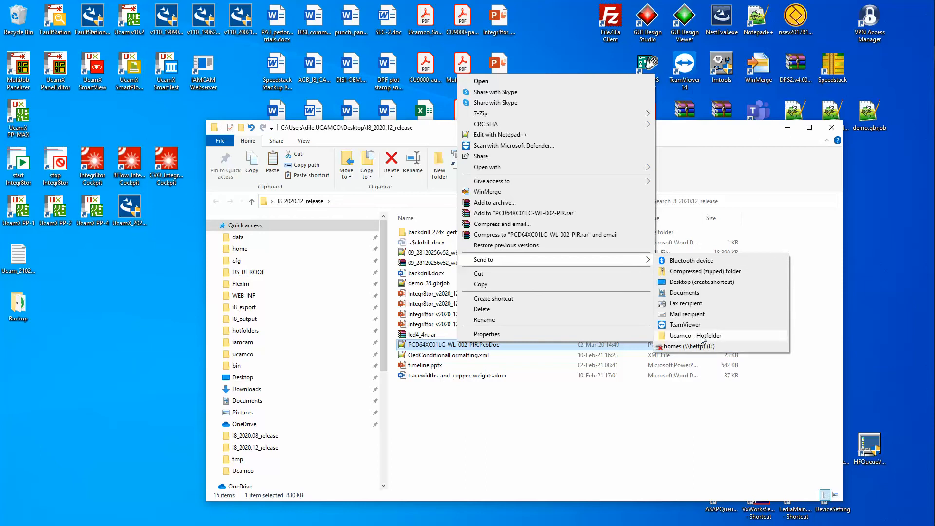
Send PCD64XC01LC-WL-002-PIR.PcbDoc to the Ucamco hotfolder and select its new job in the Integr8tor Cockpit queue.
left_click(707, 346)
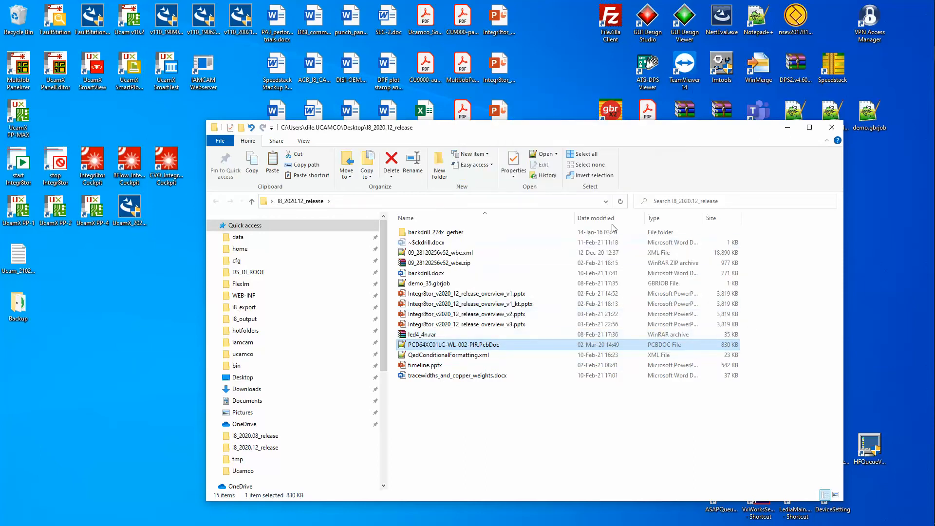
mouse_move(924, 191)
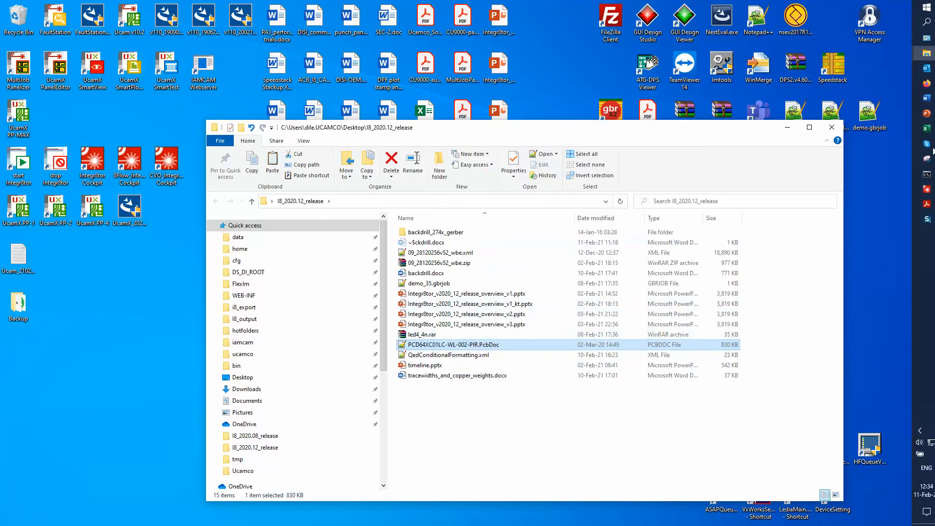
left_click(924, 191)
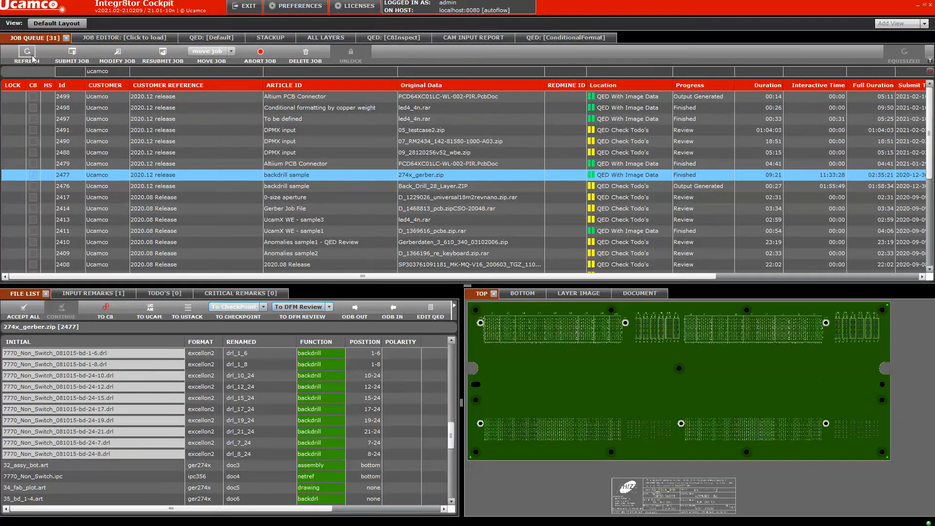
left_click(297, 97)
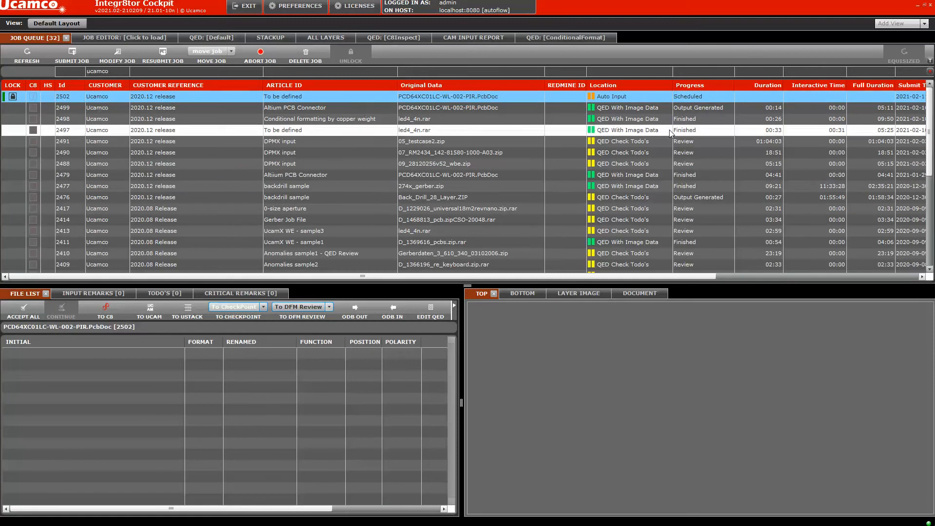
Clear the windows covering Altium Designer, look at its PcbDoc conversion report and home page, and minimise it.
left_click(917, 6)
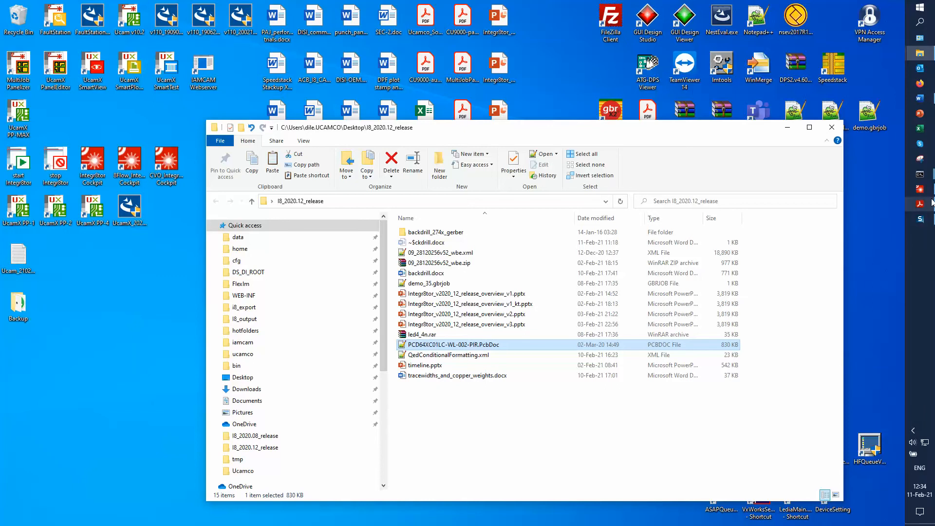
mouse_move(918, 209)
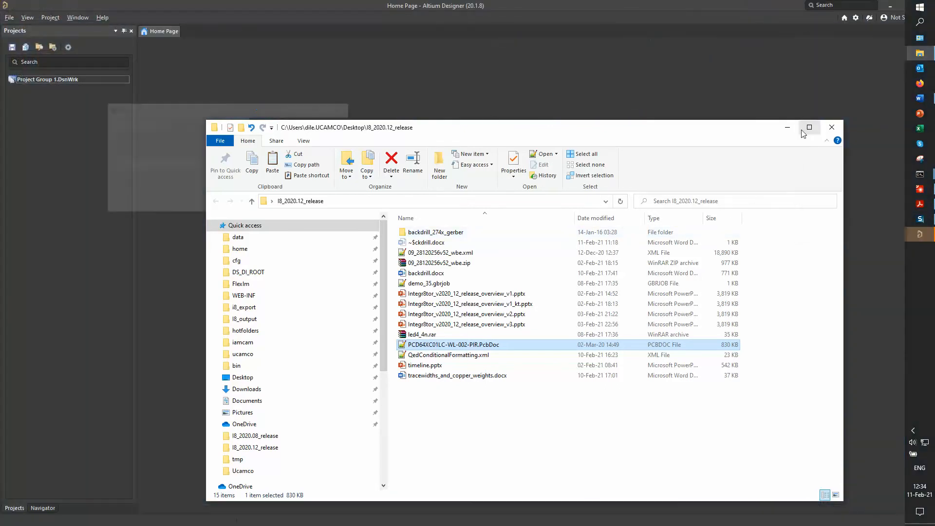
left_click(787, 127)
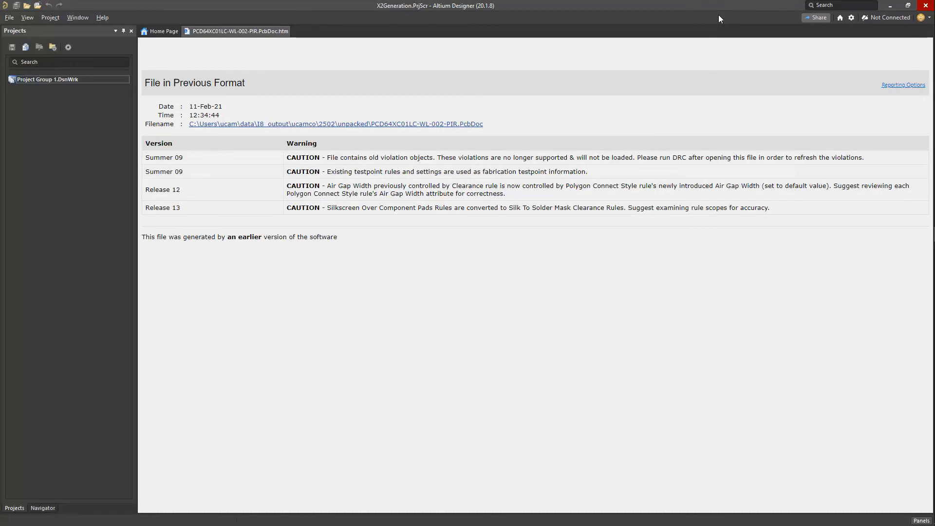
left_click(168, 31)
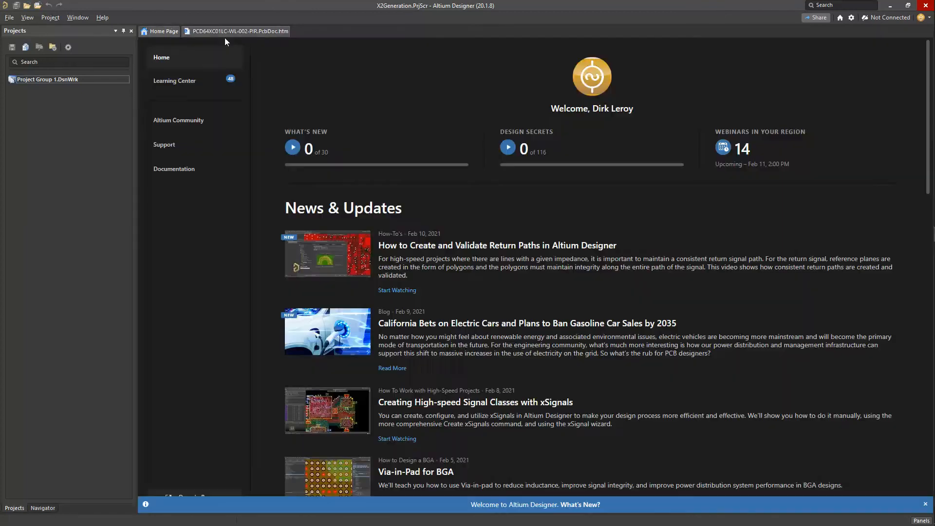
left_click(890, 5)
Switch back to the Integr8tor Cockpit and select the PCD64XC01LC-WL-002-PIR.PcbDoc job being processed.
mouse_move(934, 67)
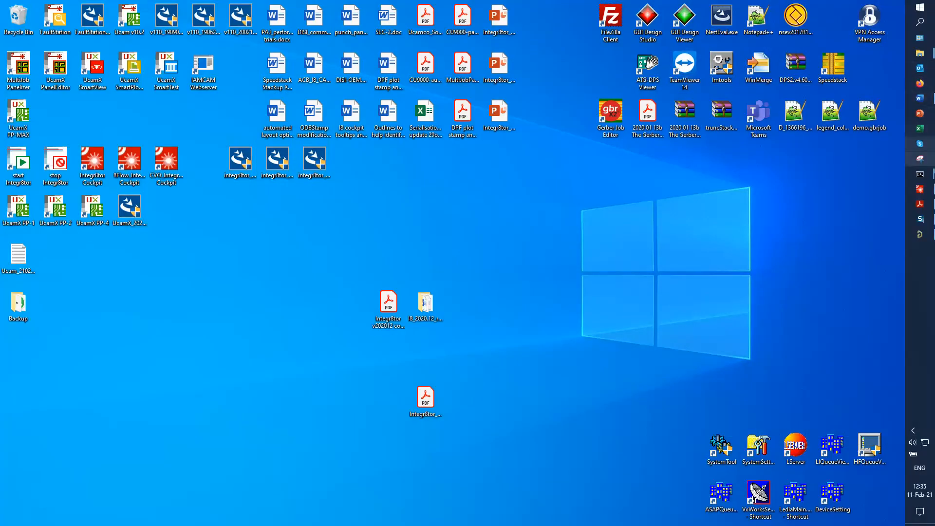
mouse_move(924, 205)
left_click(920, 189)
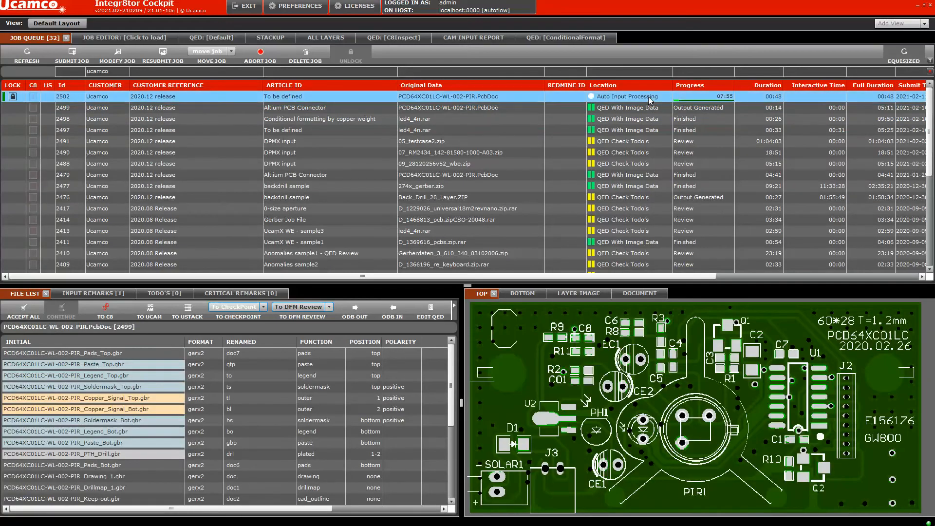
left_click(648, 97)
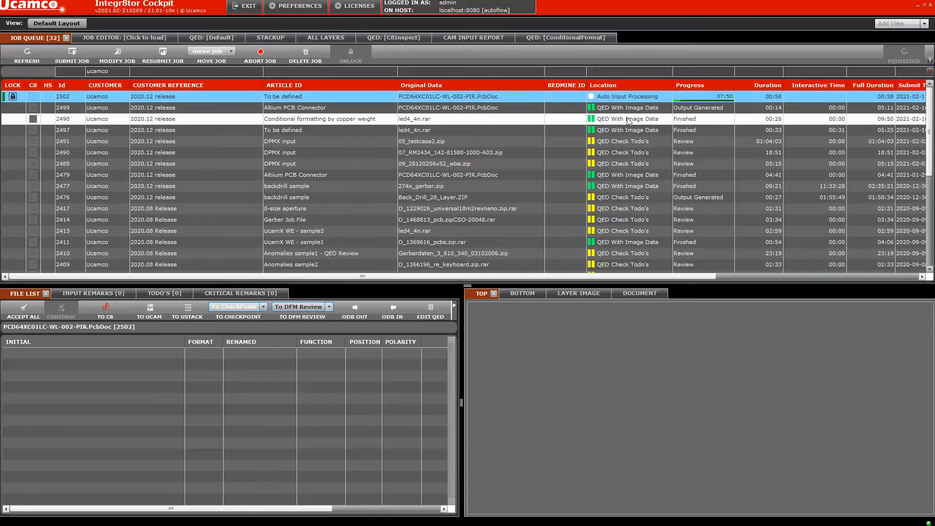
Monitor the automatic input of the PcbDoc job by repeatedly reselecting it to update its file list.
left_click(628, 110)
left_click(627, 97)
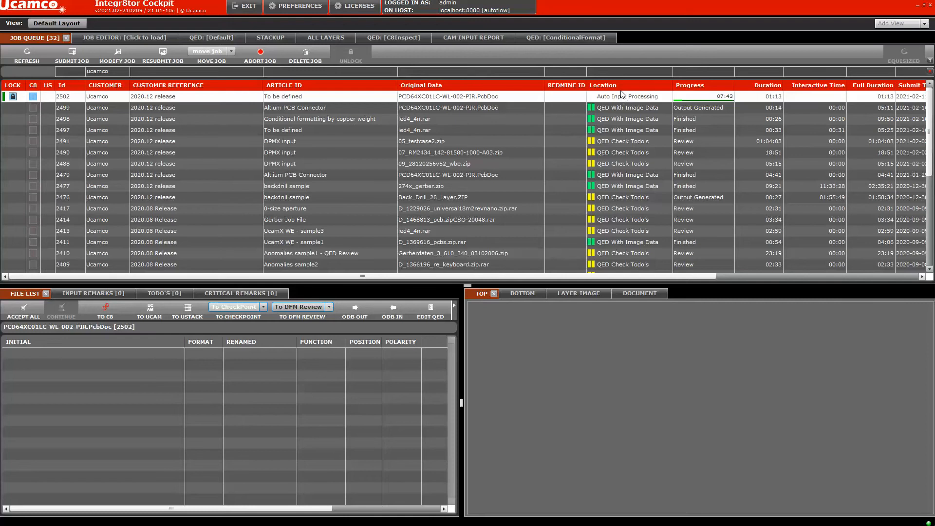
left_click(644, 108)
left_click(645, 96)
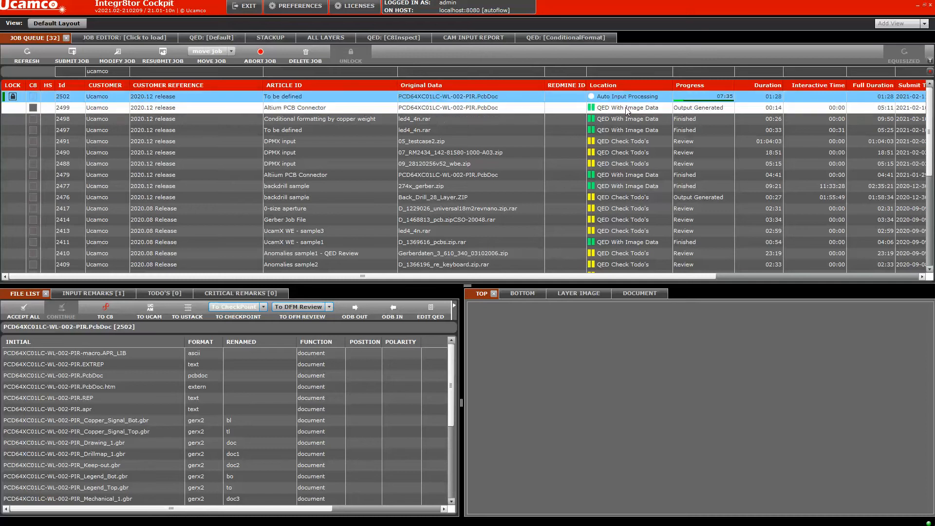
left_click(517, 108)
left_click(495, 97)
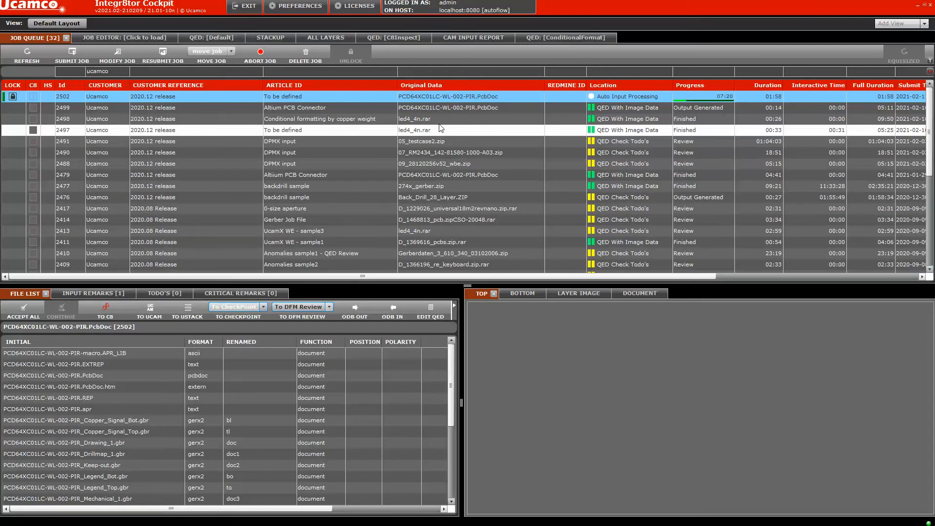
left_click(442, 99)
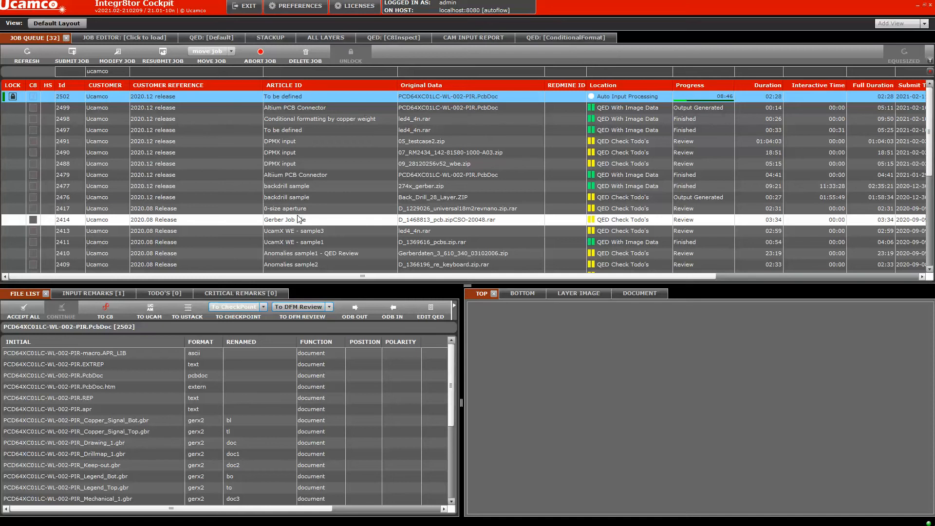
left_click(423, 112)
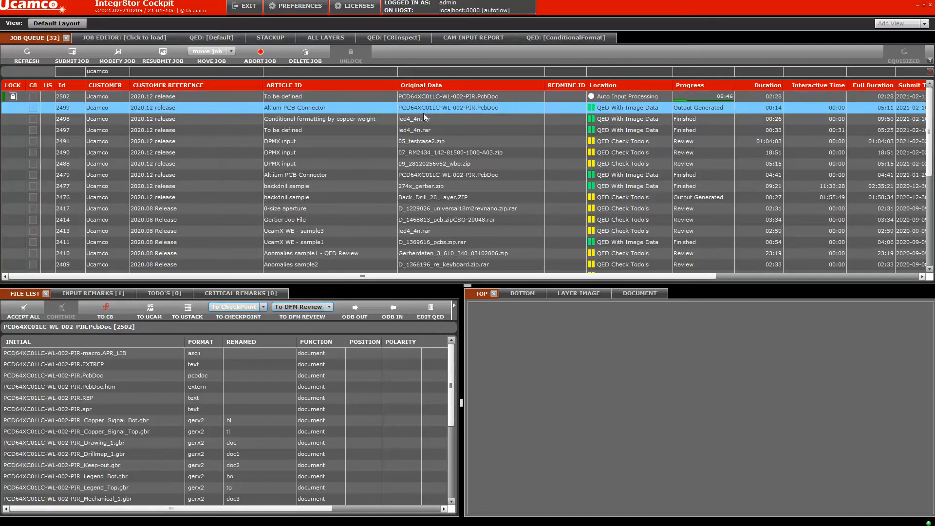
left_click(433, 98)
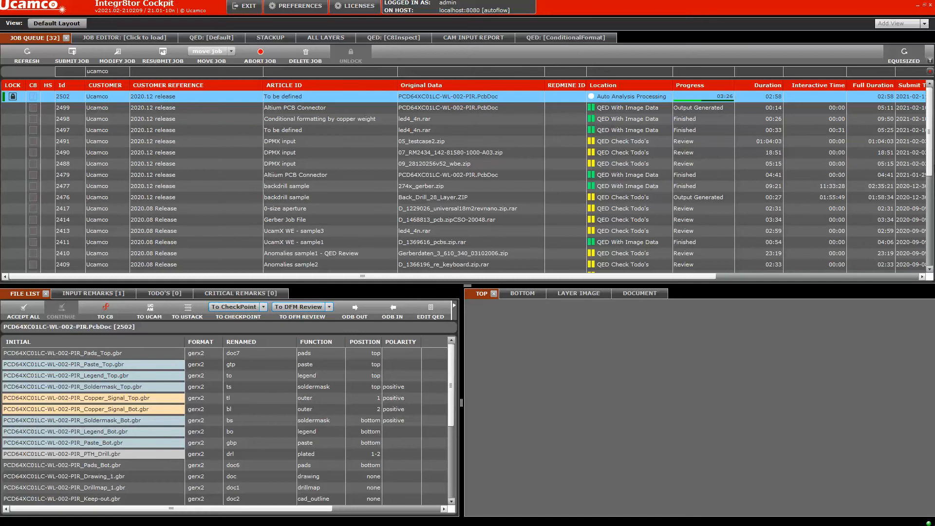
Switch to the release overview PDF in Acrobat Reader and view its Altium PCB Input Connector page.
key("super")
mouse_move(929, 193)
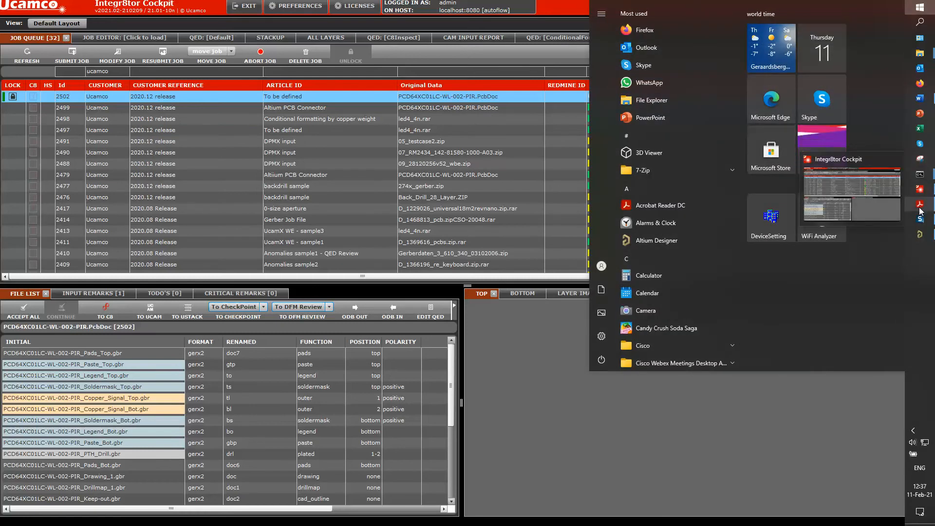
left_click(881, 218)
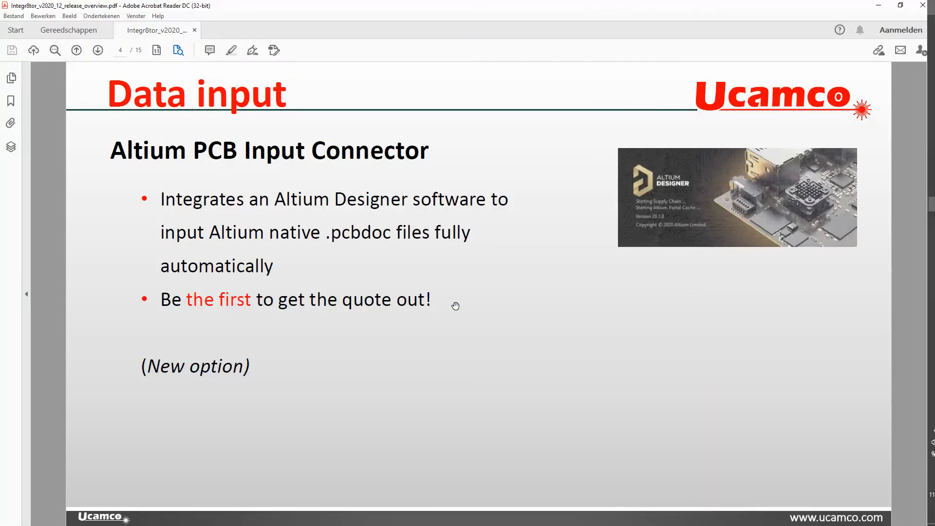
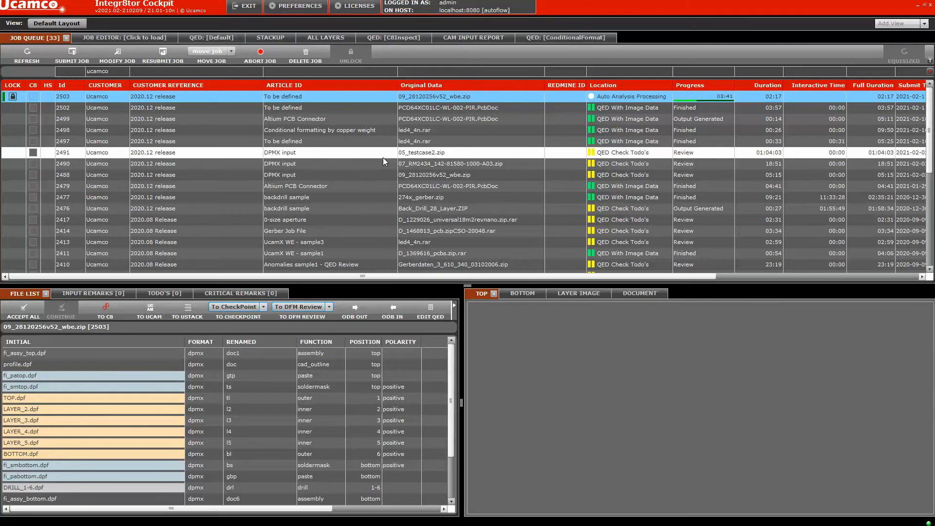
Select the newly submitted PCD64XC01LC-WL-002-PIR.PcbDoc job in the Cockpit queue and view its file list and board image.
left_click(427, 119)
key("Up")
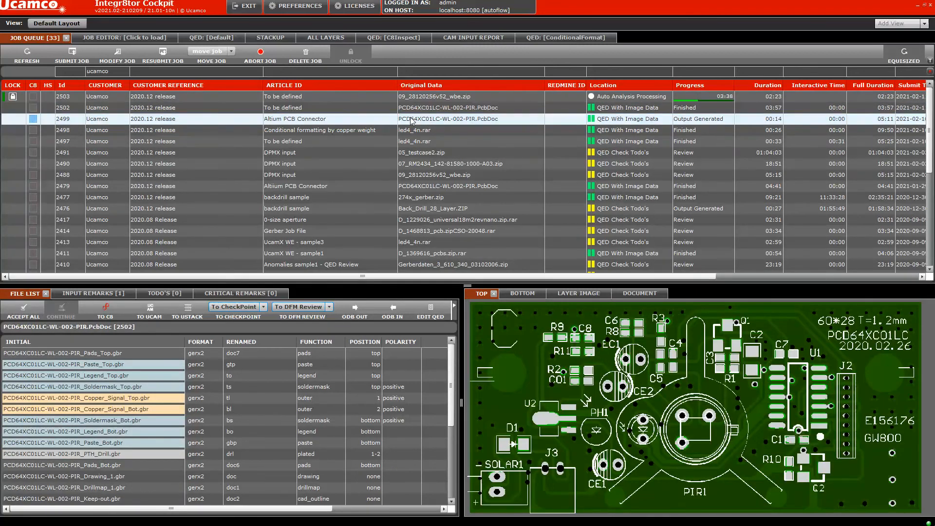
Select the led4_4n.rar job "Conditional formatting by copper weight", view its stackup, and return to the job queue.
left_click(391, 132)
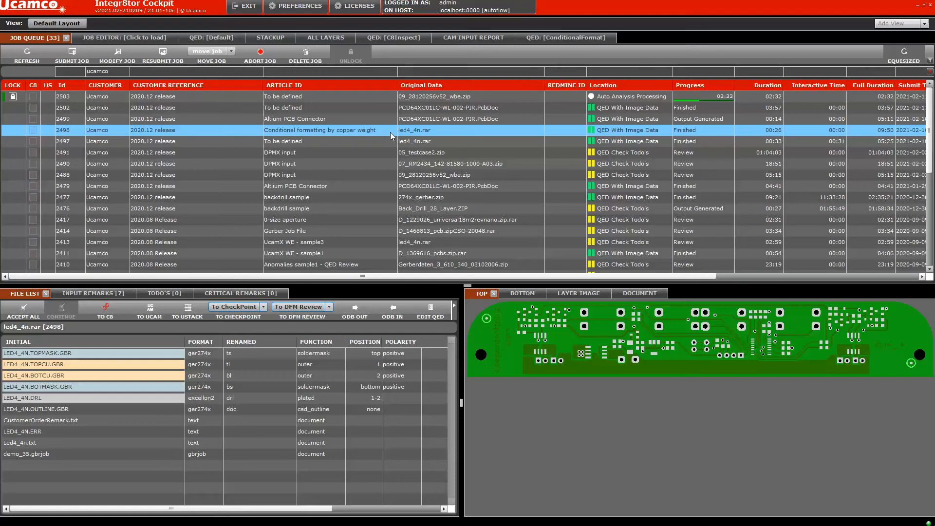
left_click(358, 127)
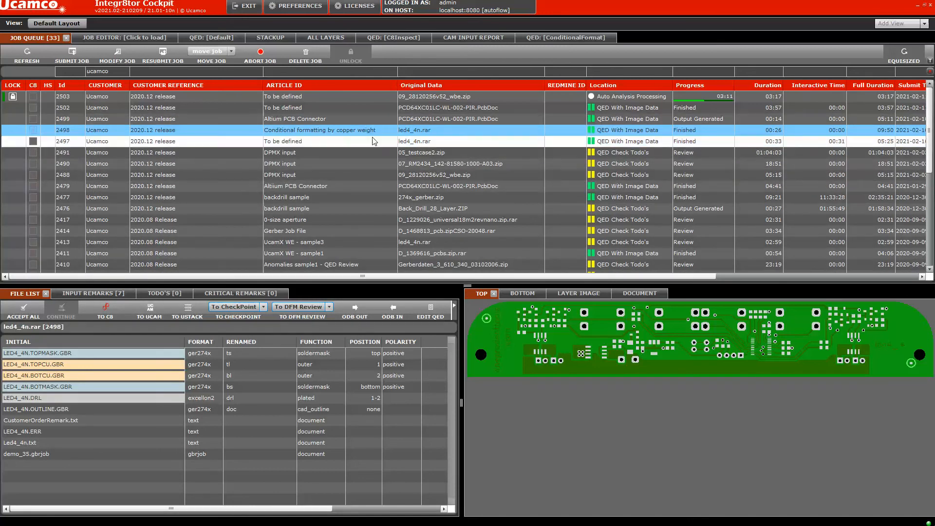
left_click(285, 143)
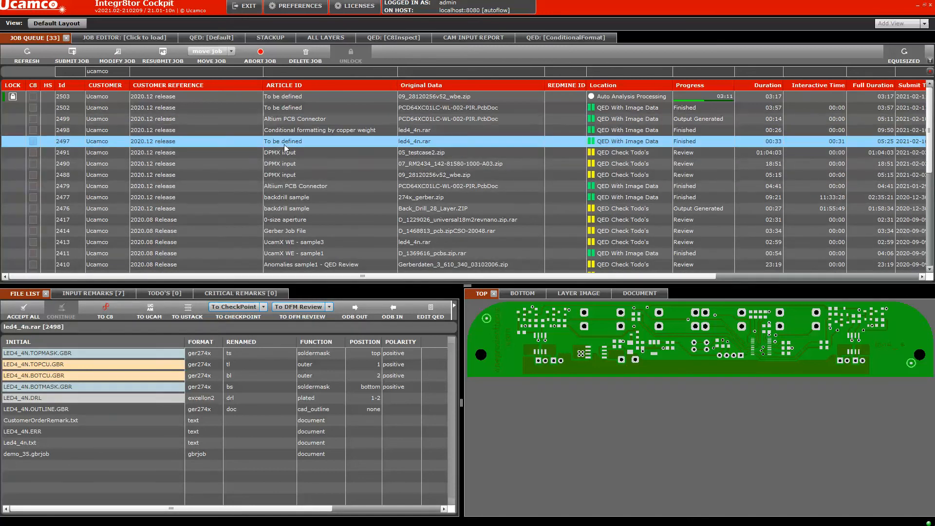
left_click(238, 131)
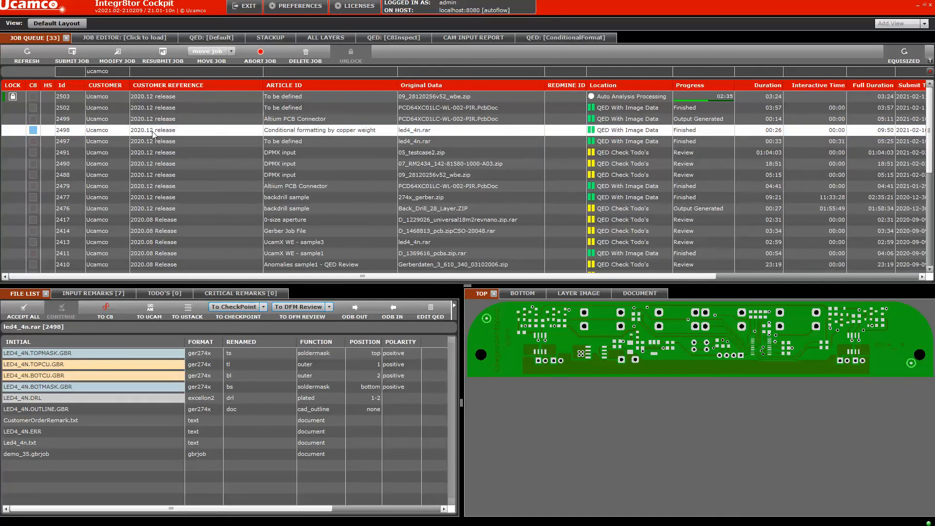
left_click(271, 38)
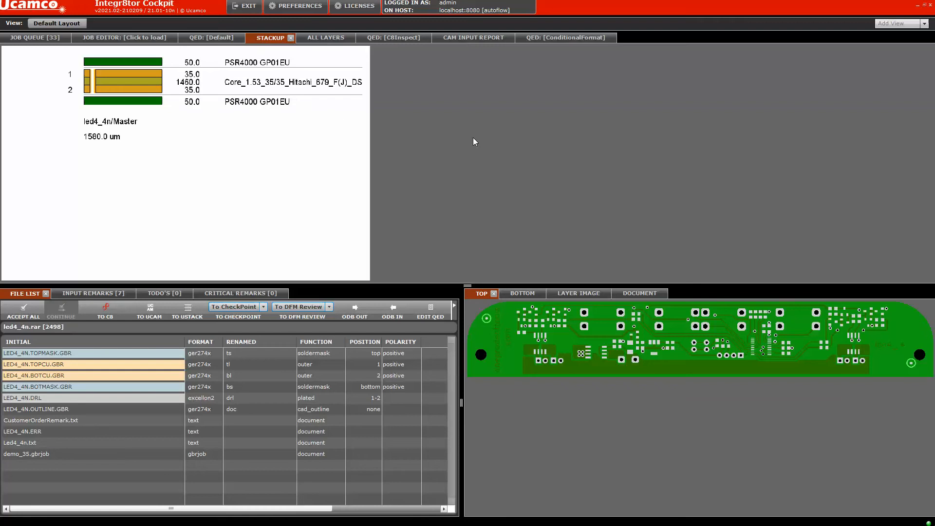
left_click(39, 38)
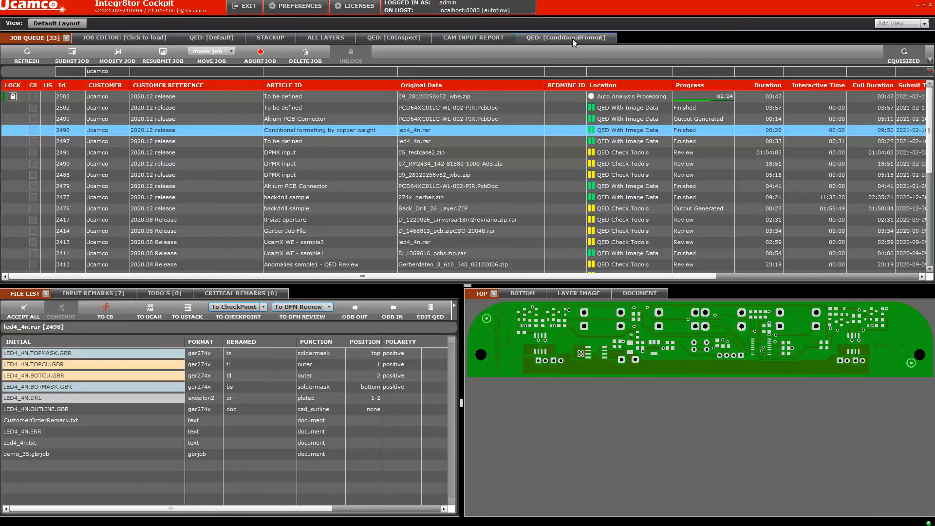
View the ConditionalFormat QED report of the led4_4n.rar job and examine the base and finished thicknesses in its files table.
left_click(547, 37)
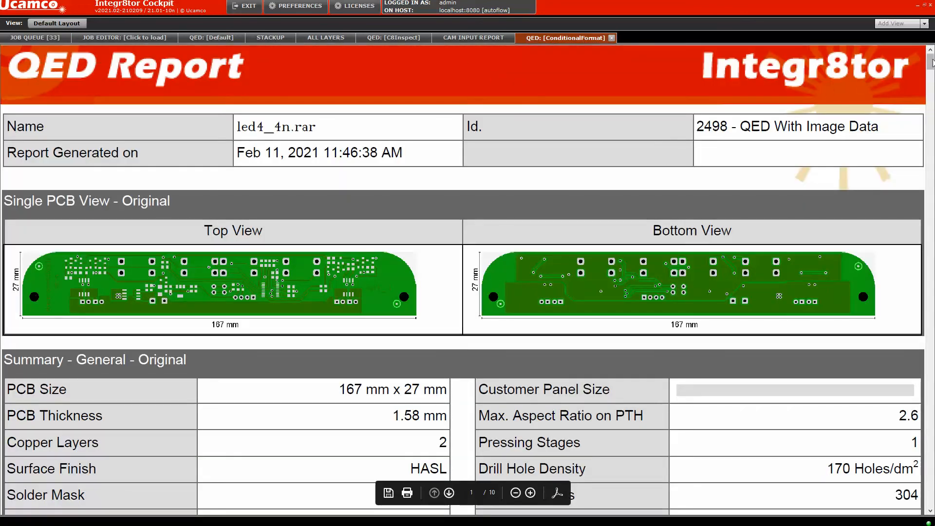
left_click_drag(931, 68, 931, 82)
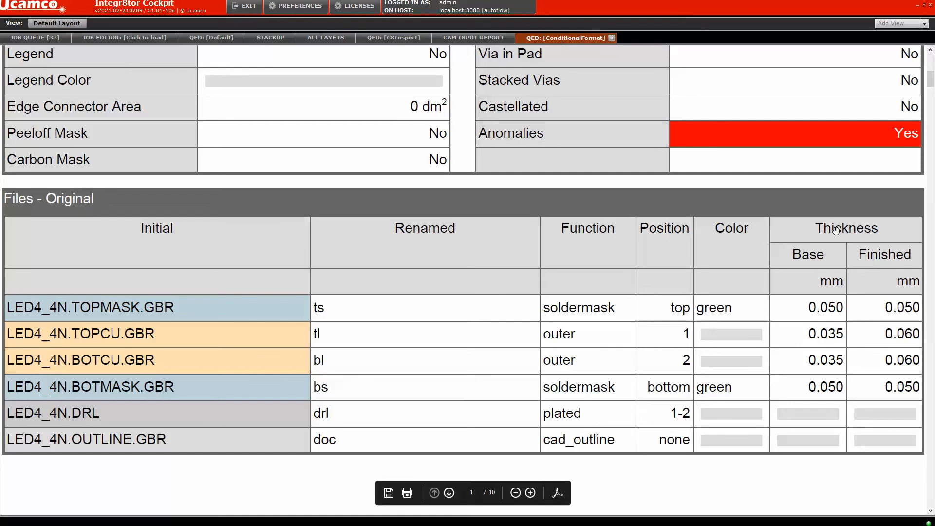
scroll(785, 355, "up", 1)
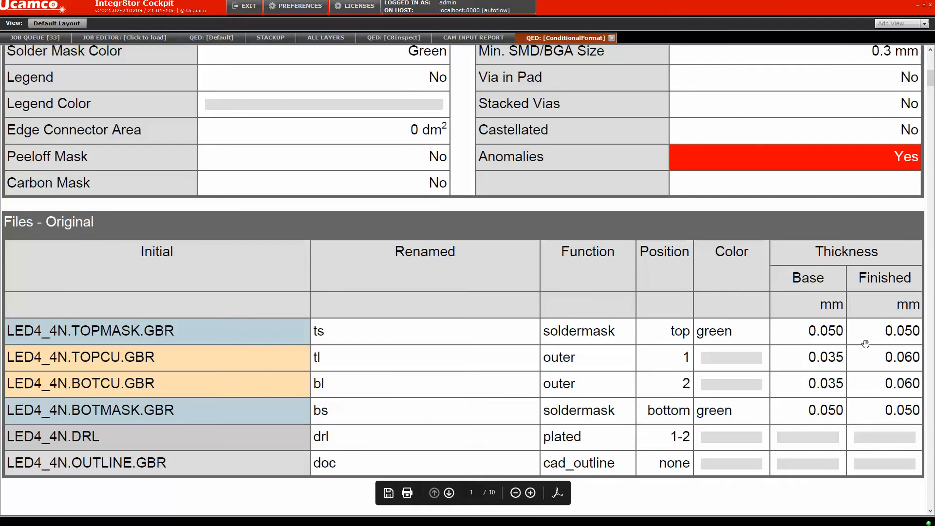
scroll(857, 352, "down", 1)
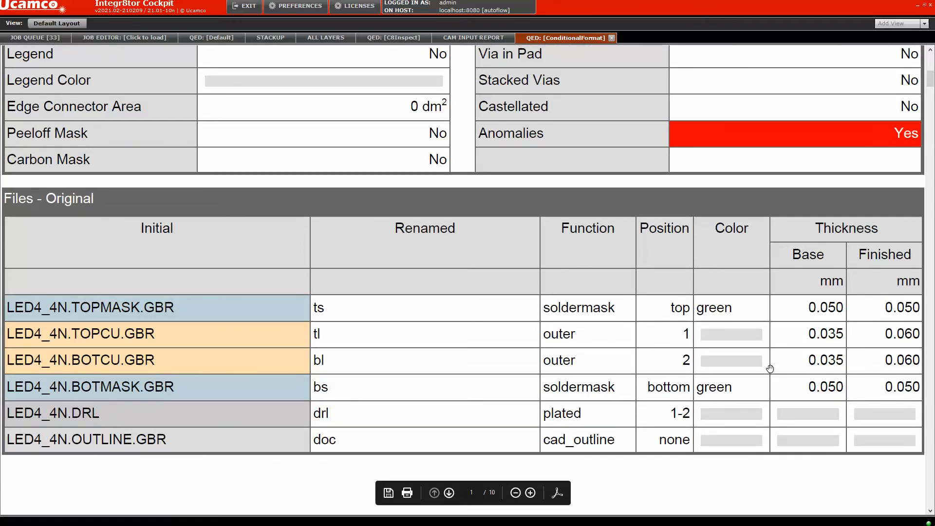
scroll(810, 355, "down", 2)
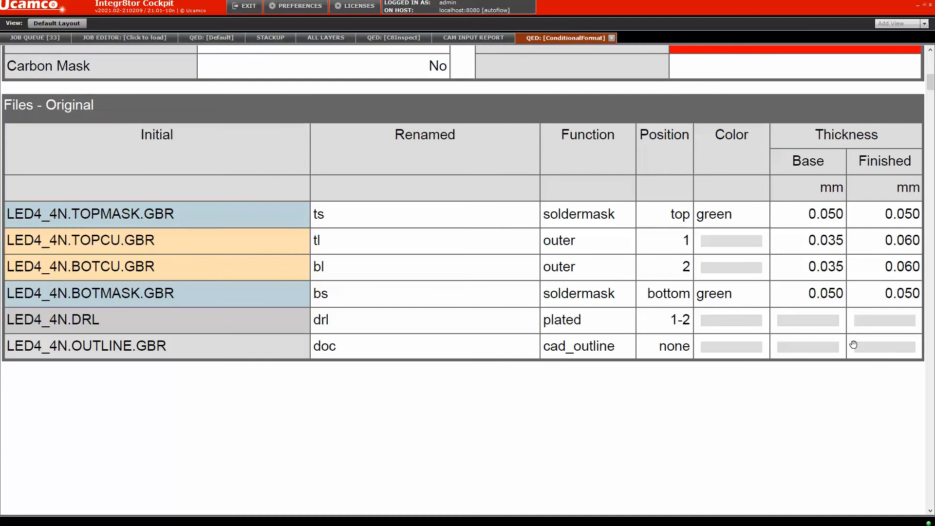
Examine the stackup drawing and the critical trace widths in the report's copper layer minima table.
scroll(815, 269, "down", 4)
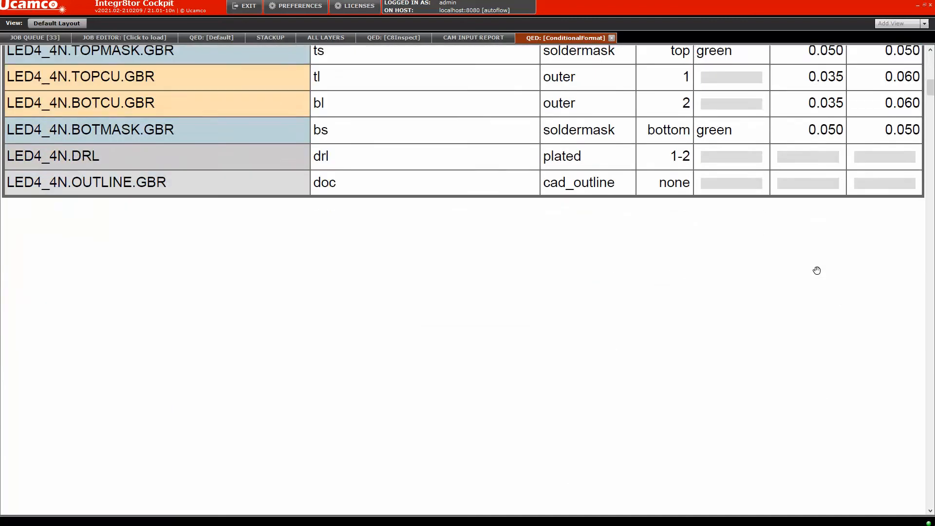
scroll(816, 269, "down", 6)
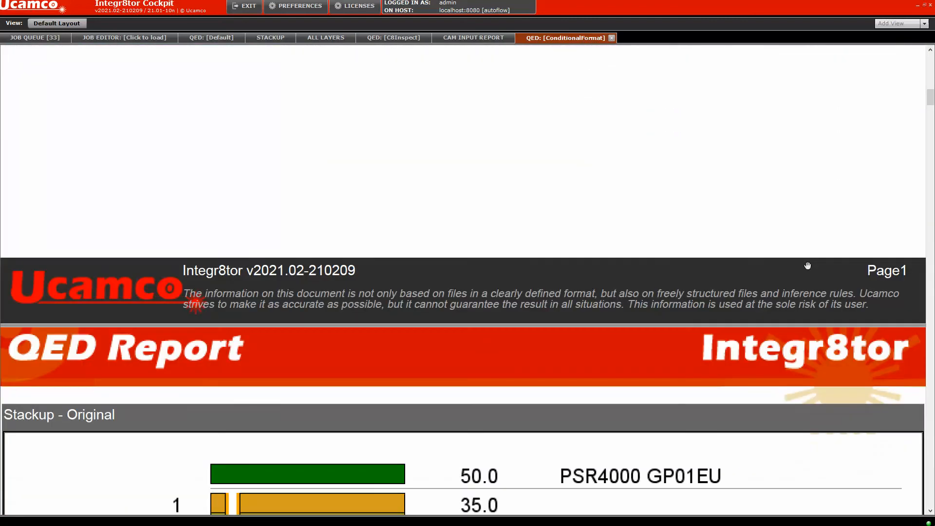
scroll(807, 266, "down", 2)
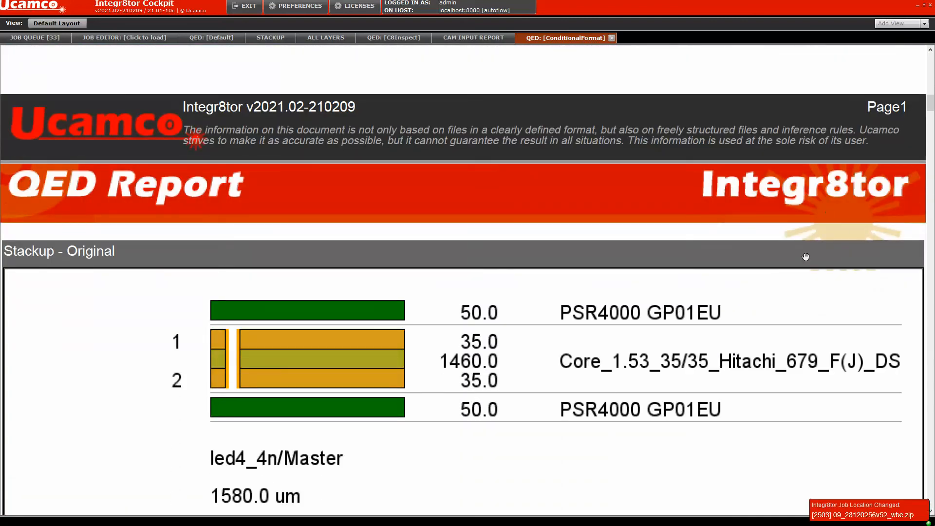
scroll(731, 252, "down", 3)
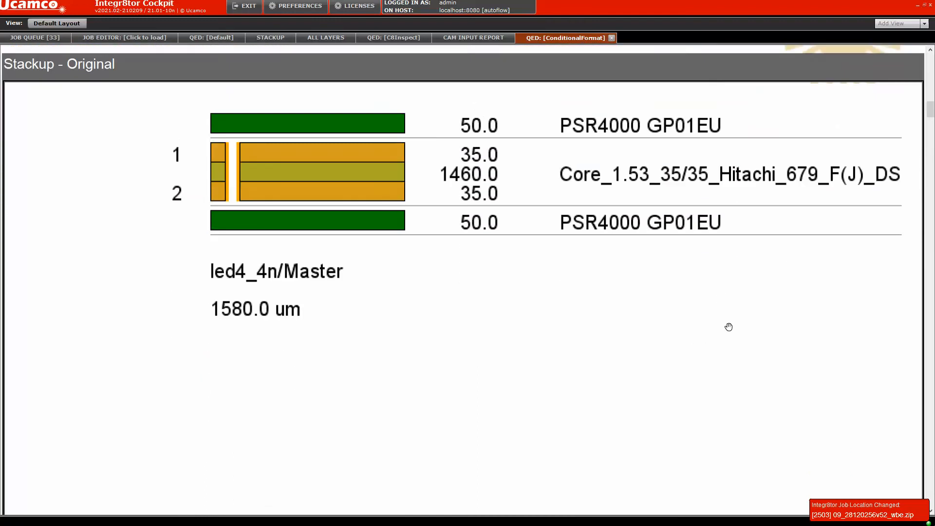
left_click_drag(930, 110, 930, 128)
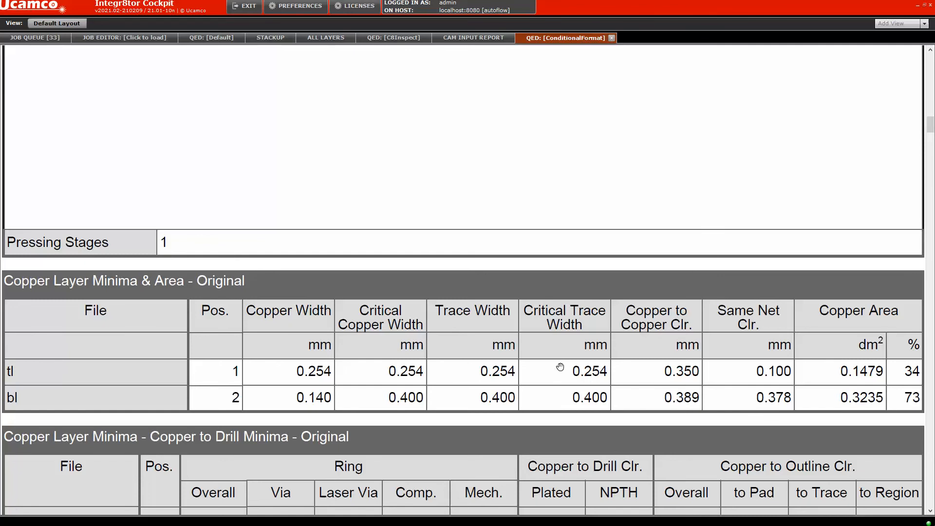
scroll(753, 159, "up", 10)
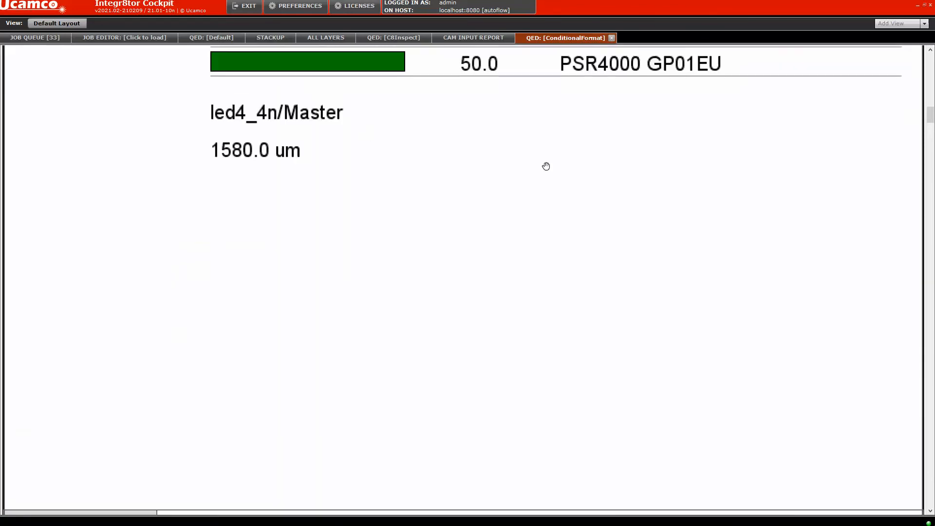
Return to the job queue and open the led4_4n.rar job's stackup in Polar Speedstack.
left_click(34, 38)
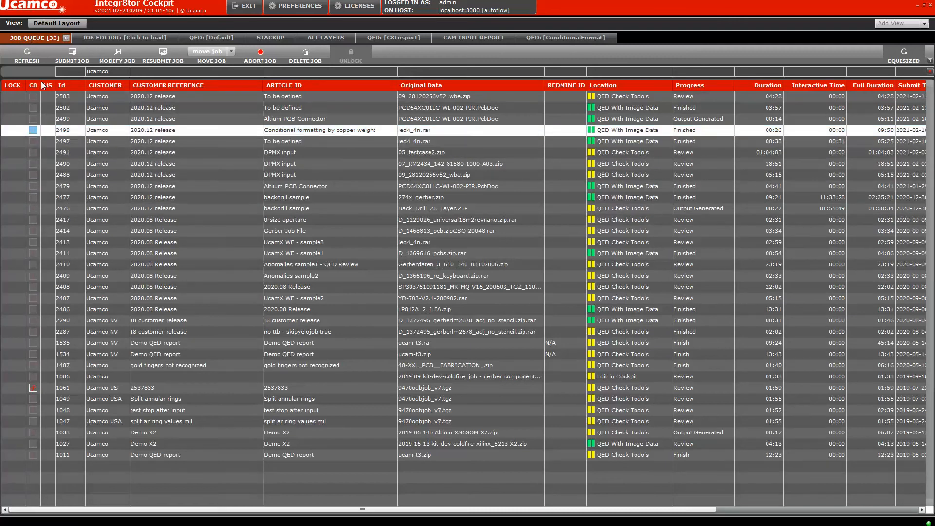
left_click(27, 37)
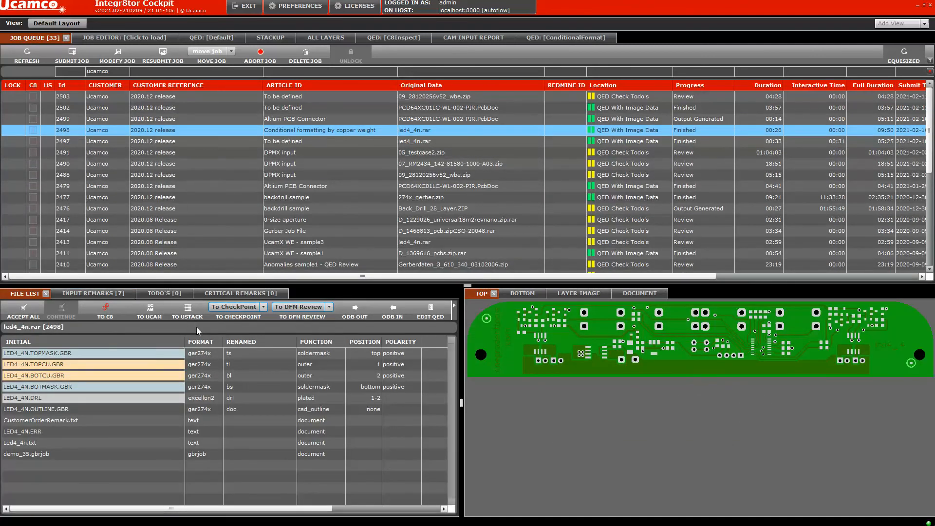
left_click(188, 310)
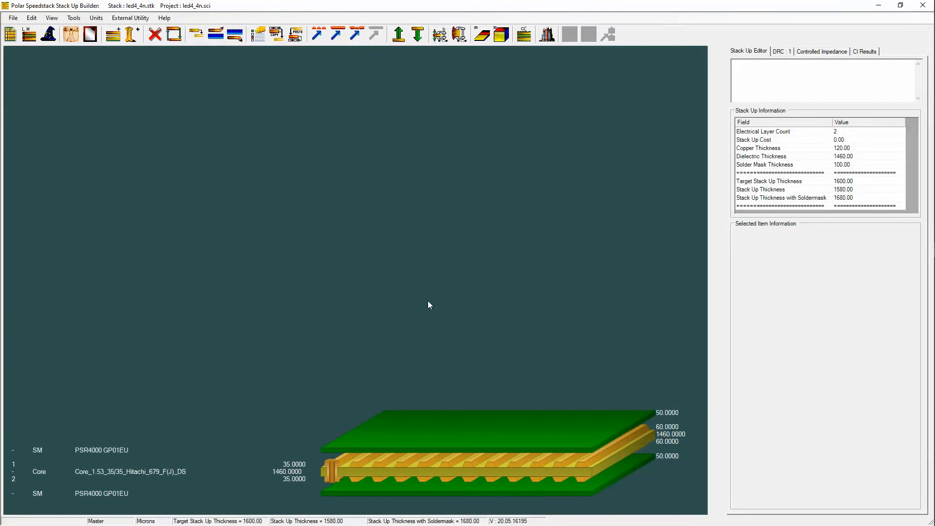
Swap the stackup's core for Core_1.60_70/70_Hitachi_679_F(J)_DS, sorting the material library by dielectric base thickness to find it.
left_click(450, 469)
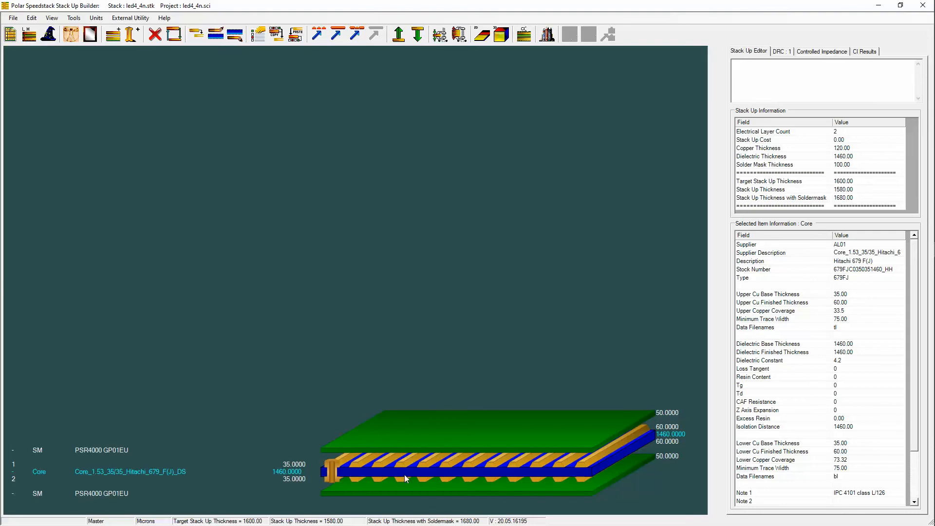
right_click(363, 471)
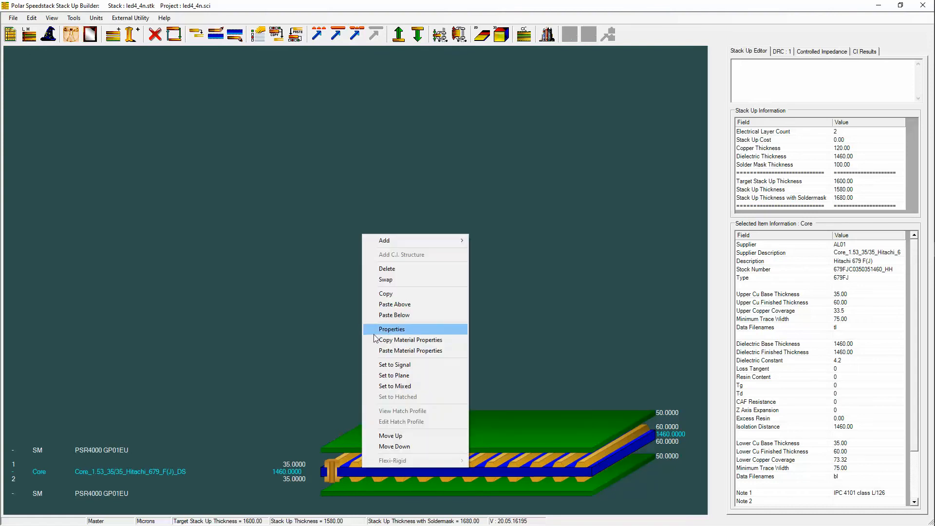
left_click(384, 280)
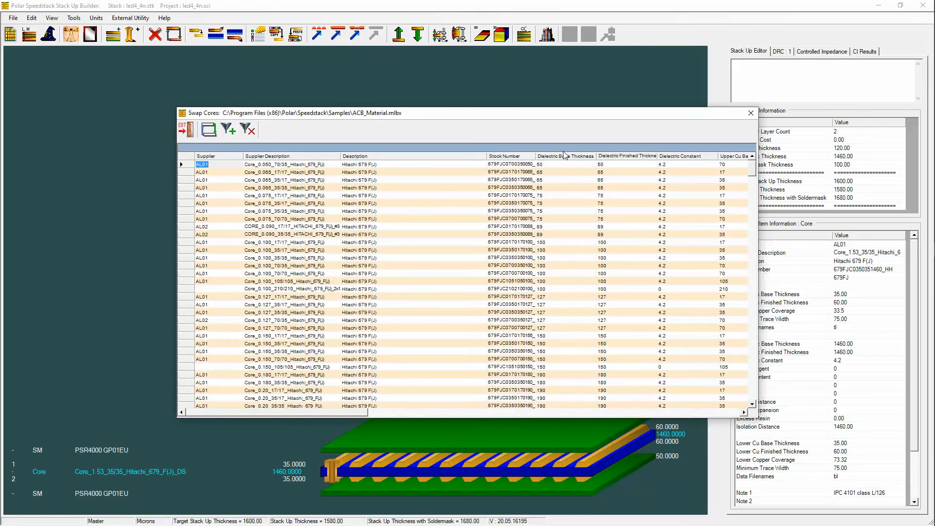
left_click(577, 156)
left_click(577, 156)
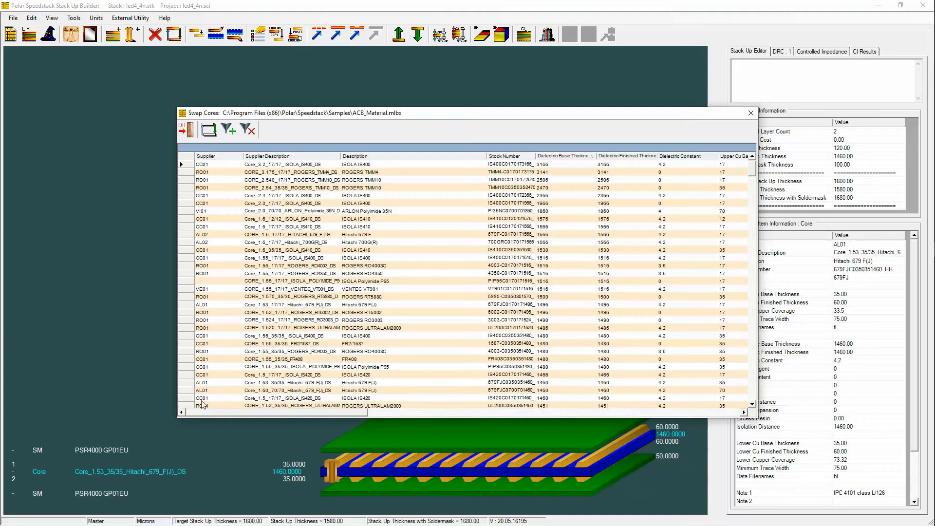
left_click(189, 391)
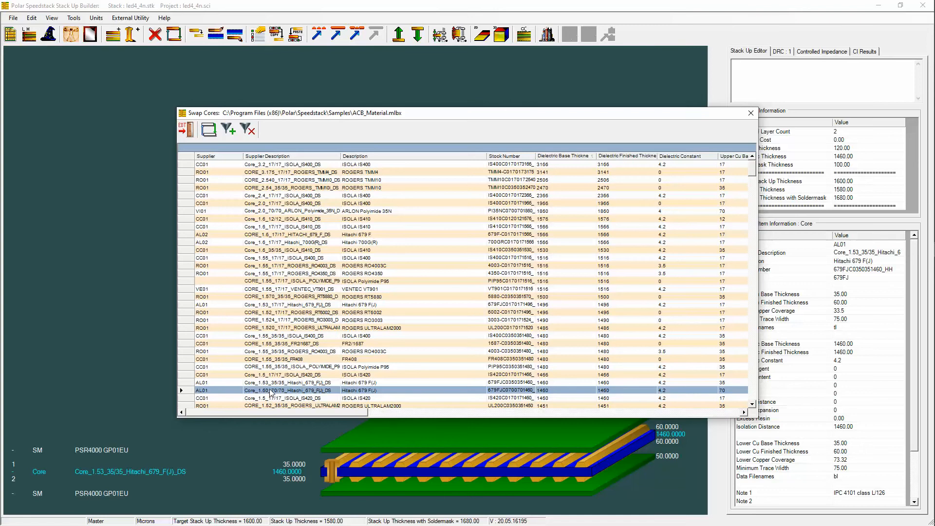
left_click(206, 132)
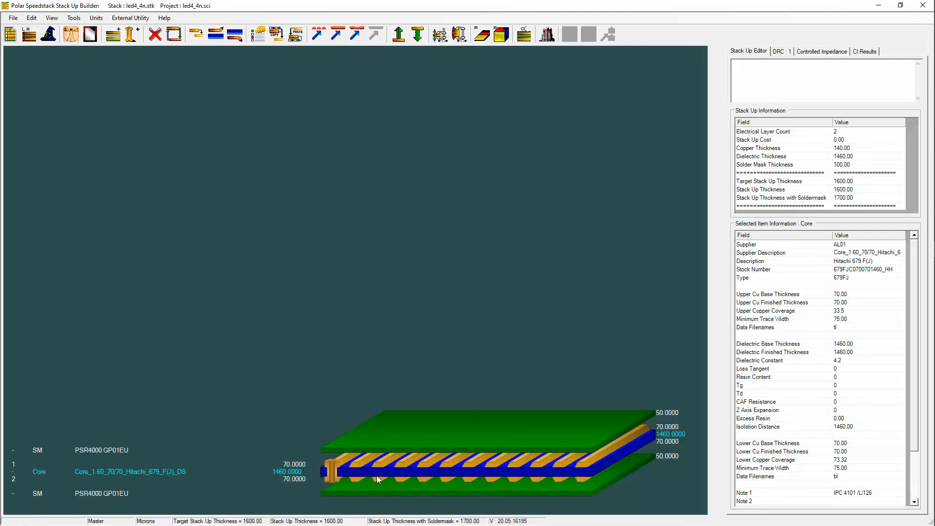
Apply finishing to all materials in the stackup, and save and quit back to the Integr8tor Cockpit.
left_click(440, 35)
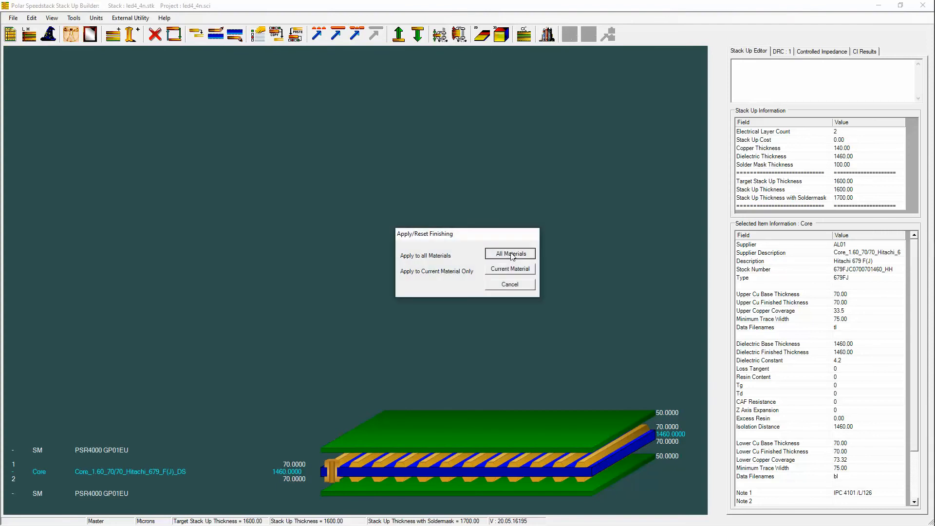
left_click(510, 258)
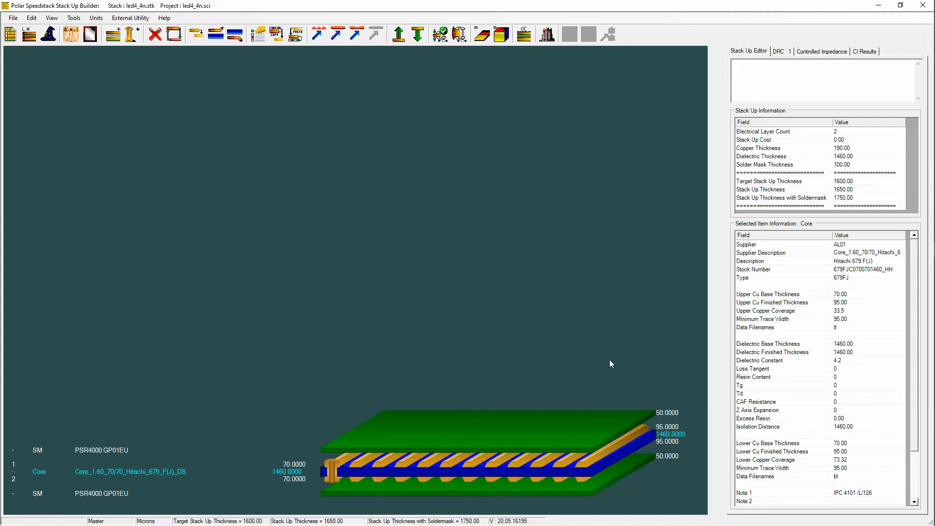
left_click(14, 18)
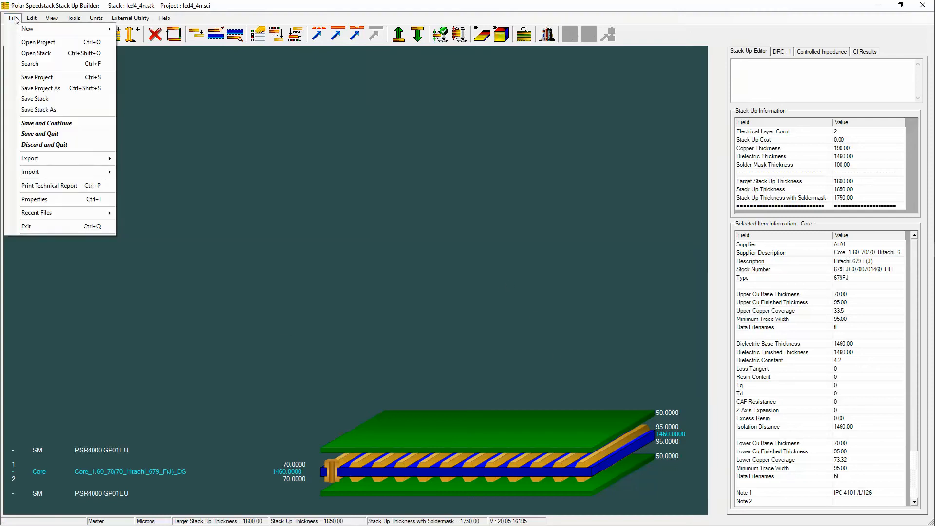
left_click(32, 135)
left_click(460, 311)
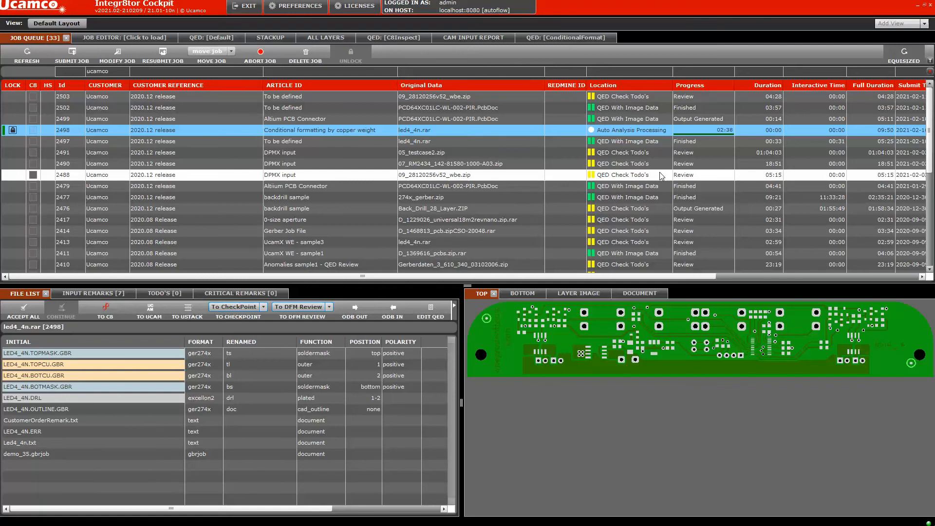
Monitor the reprocessing of the "Conditional formatting by copper weight" job by reselecting it in the queue.
left_click(503, 141)
left_click(503, 129)
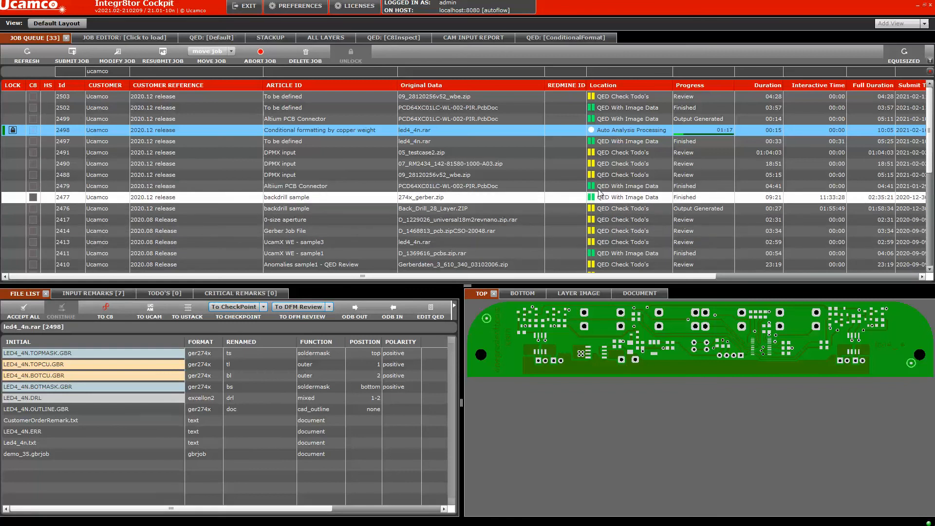
left_click(629, 142)
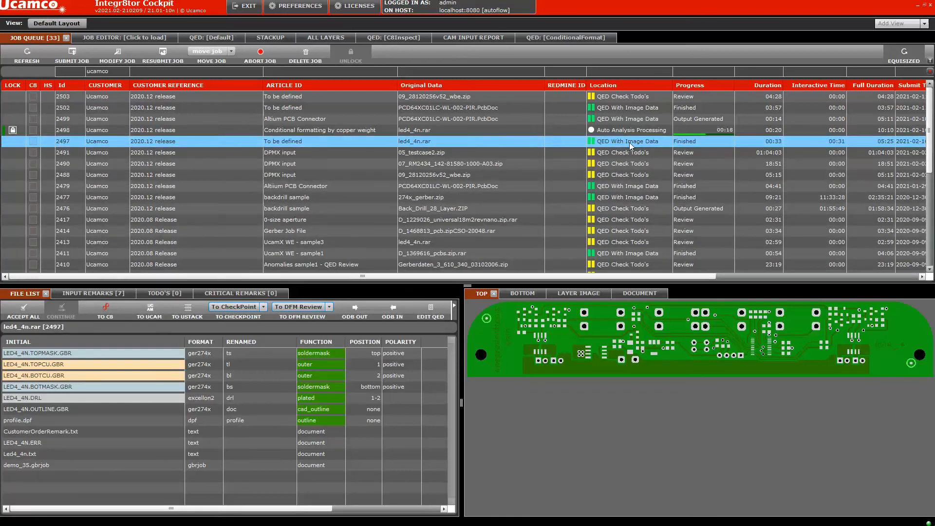
left_click(636, 131)
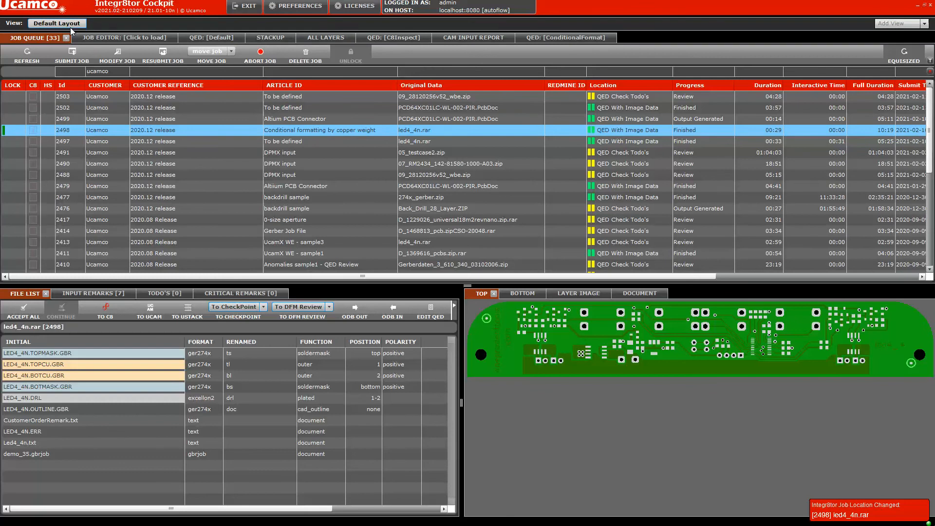
Reload the ConditionalFormat QED report by reselecting the "Conditional formatting by copper weight" job and reopening its report.
left_click(573, 39)
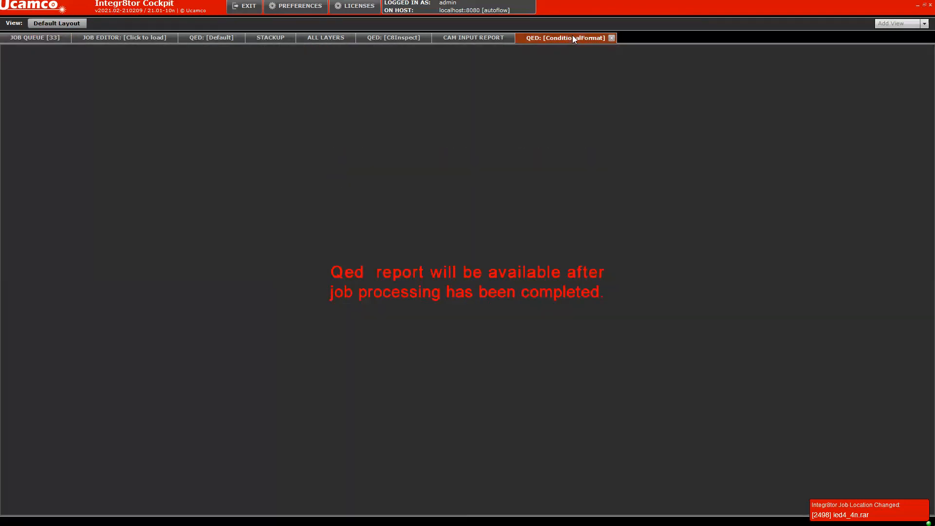
left_click(25, 35)
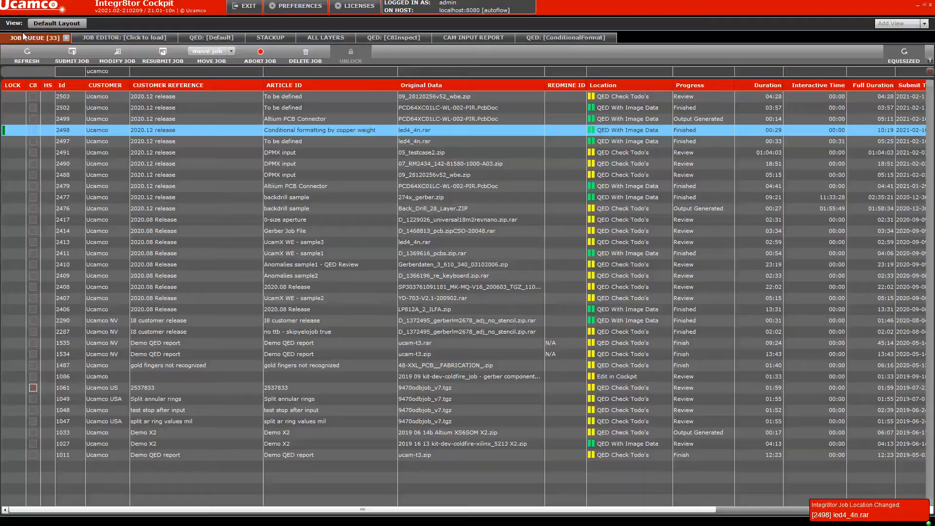
left_click(612, 137)
left_click(611, 130)
left_click(561, 37)
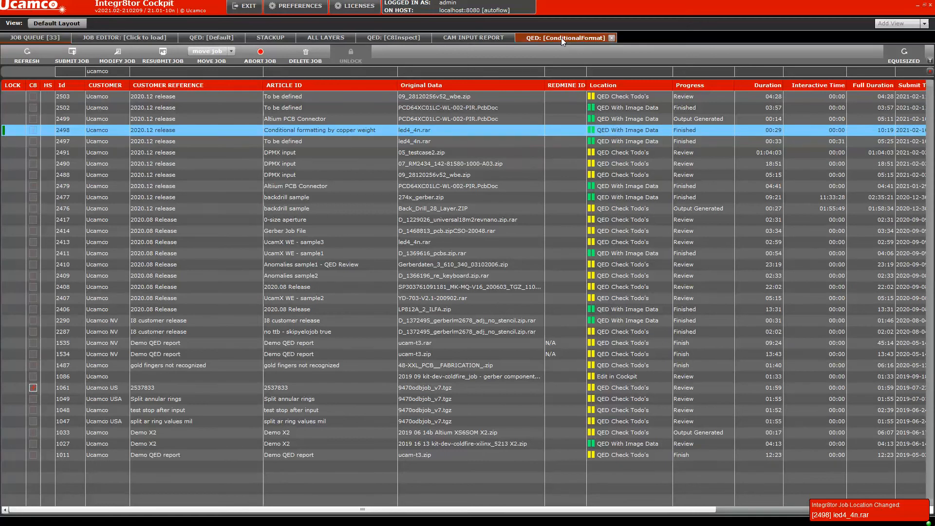
Examine the copper thicknesses, stackup and conditionally formatted critical trace width in the regenerated QED report.
scroll(584, 264, "down", 3)
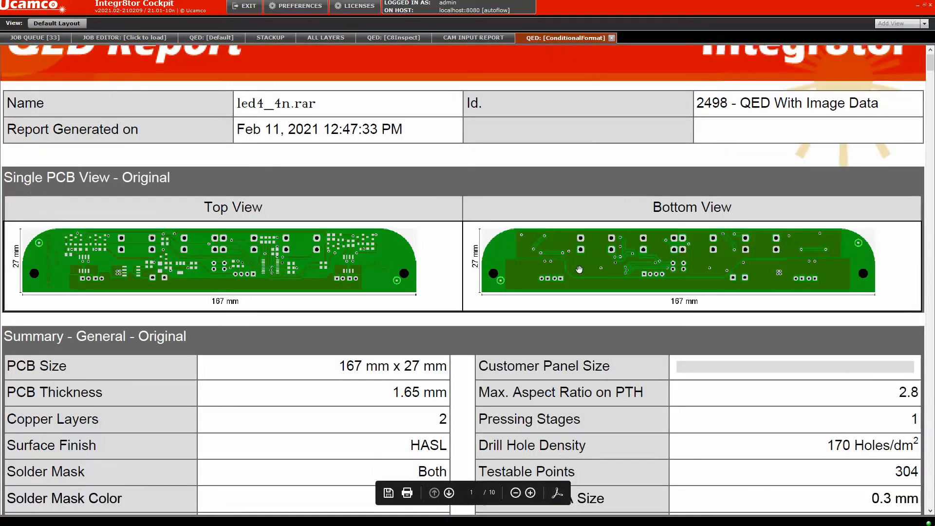
scroll(584, 264, "down", 2)
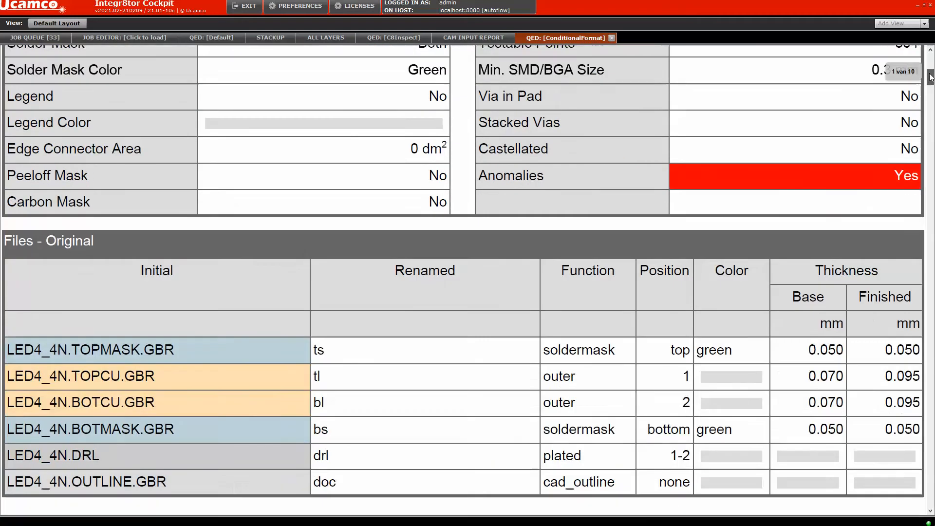
scroll(897, 71, "down", 5)
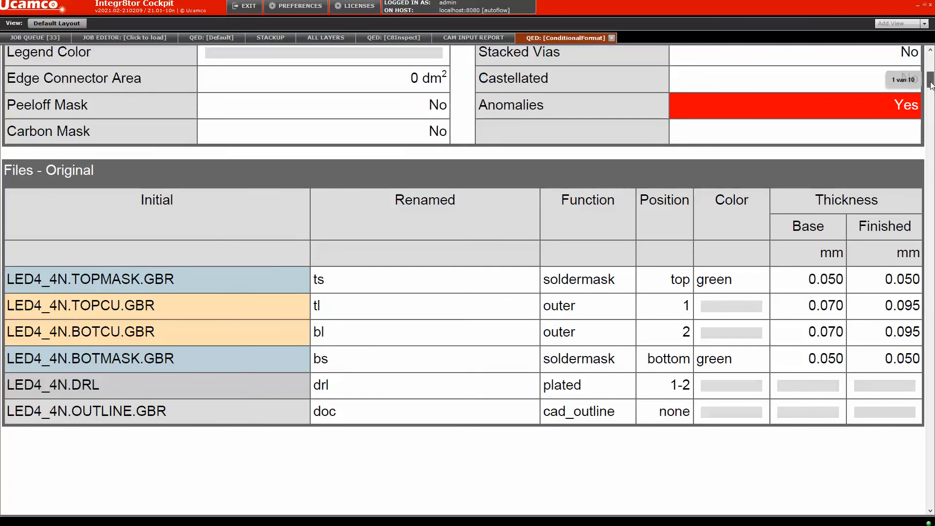
scroll(930, 85, "down", 3)
scroll(930, 88, "down", 10)
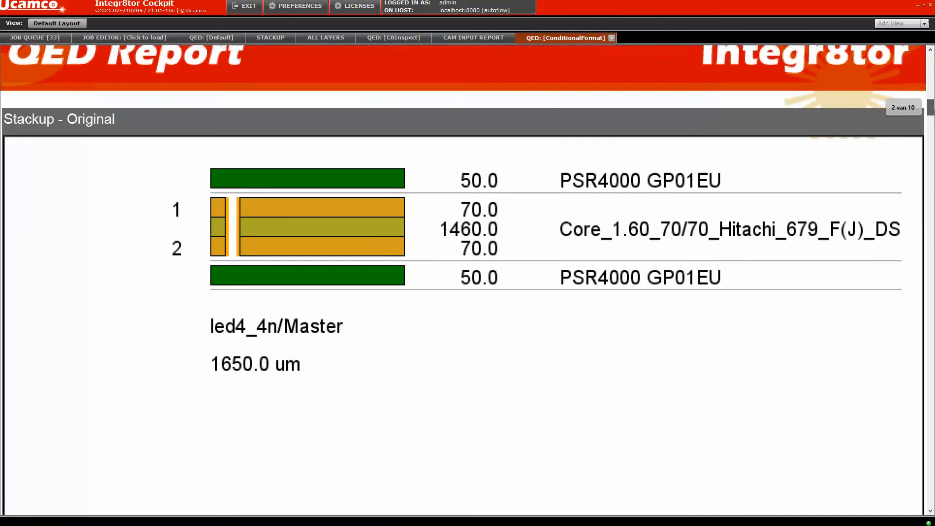
scroll(931, 97, "down", 5)
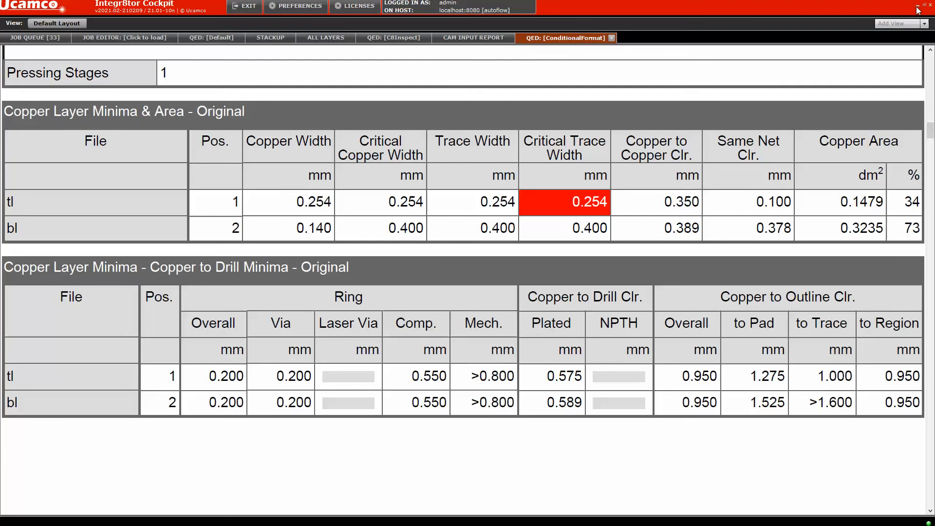
Review the start of the ConditionalFormat QED report, and return to the job queue with its file list and board image.
scroll(377, 197, "down", 1)
scroll(375, 214, "up", 1)
left_click_drag(929, 136, 931, 92)
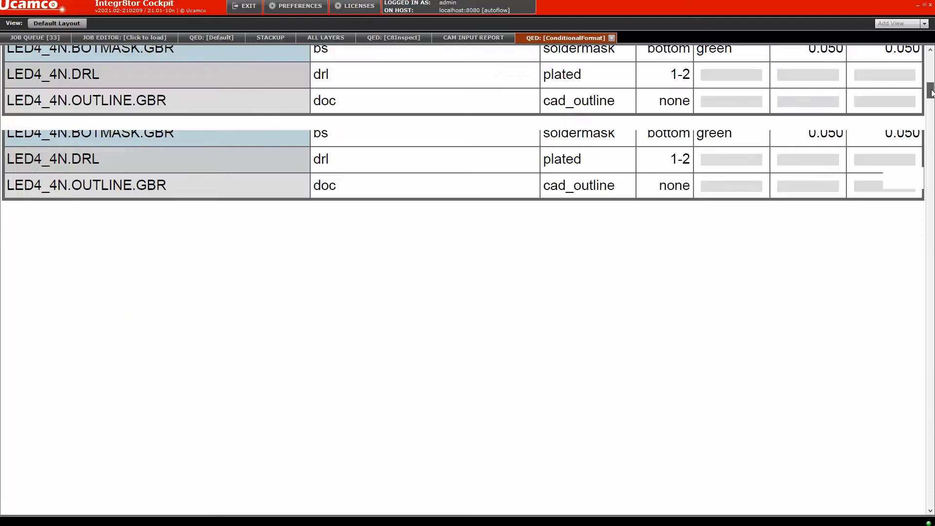
left_click(43, 38)
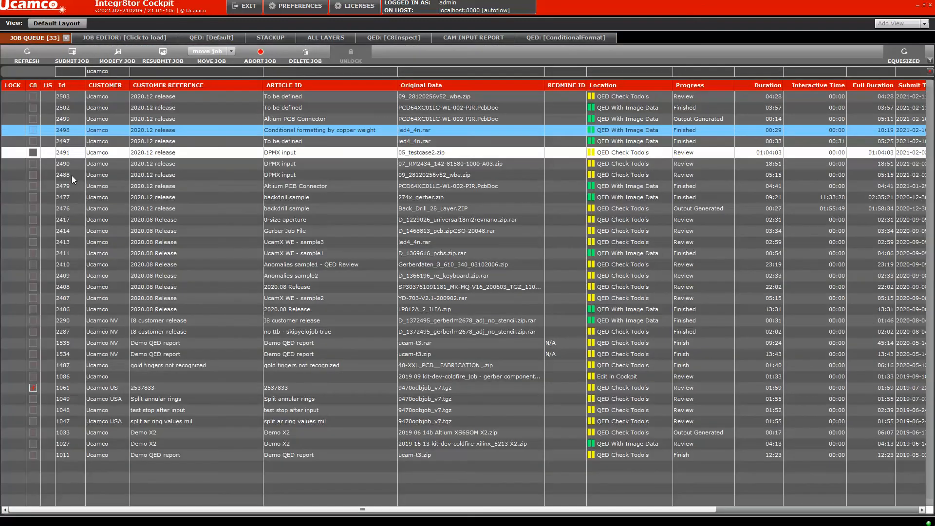
left_click(41, 39)
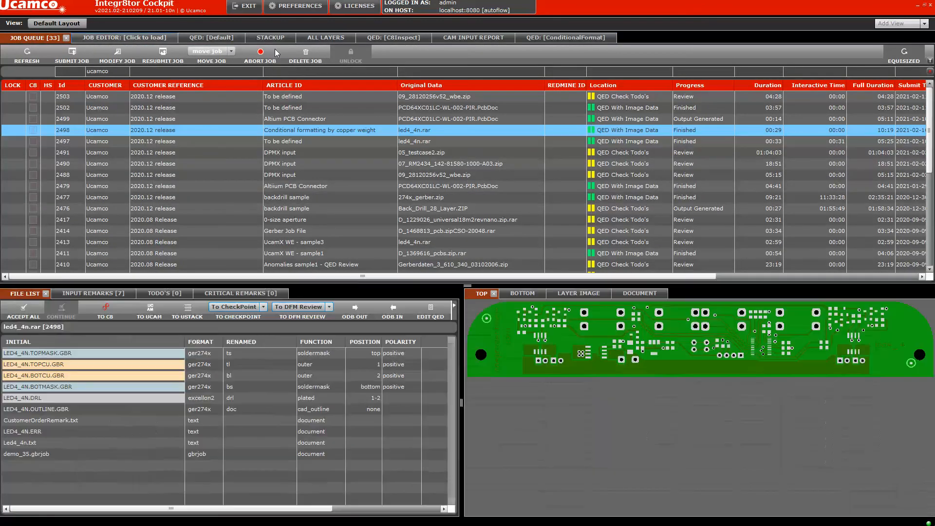
Switch to the I8_2020.12_release folder on the desktop and open QedConditionalFormatting.xml in Notepad++.
left_click(921, 7)
double_click(426, 303)
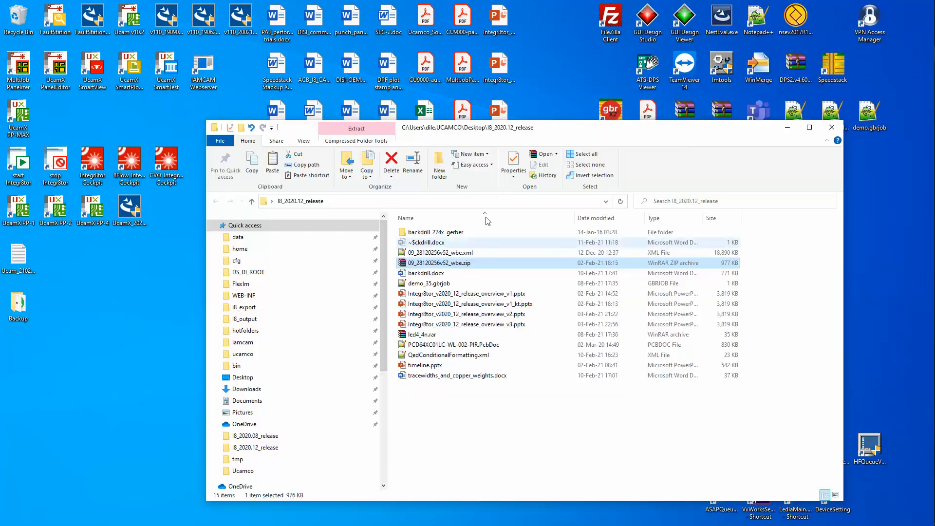
left_click(414, 364)
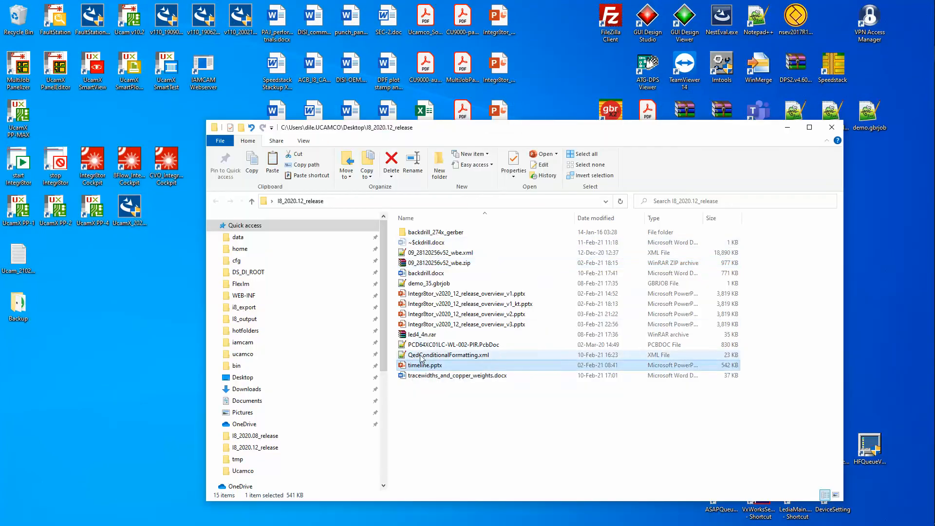
left_click(421, 356)
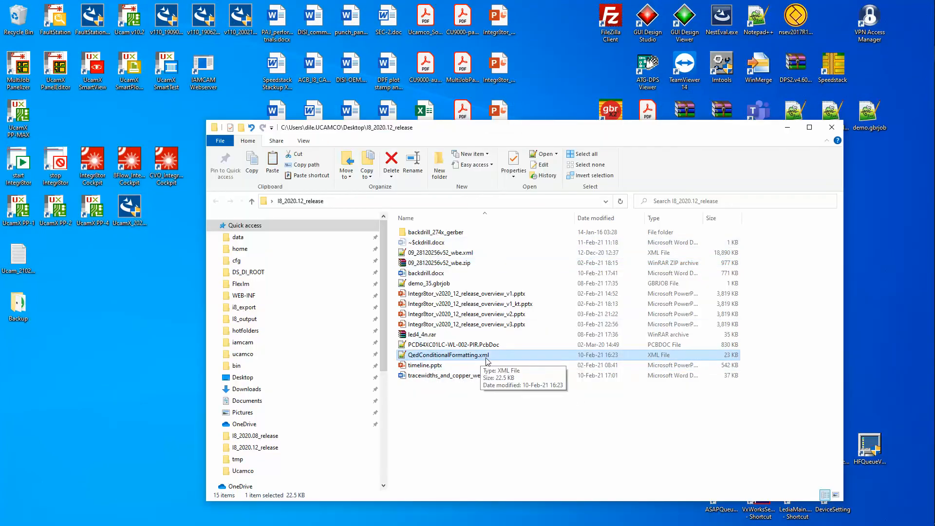
right_click(463, 355)
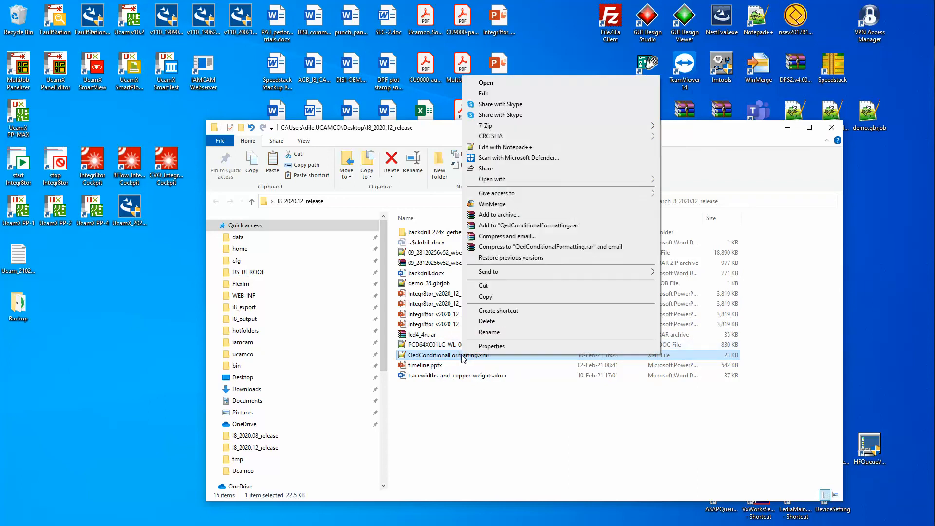
left_click(505, 147)
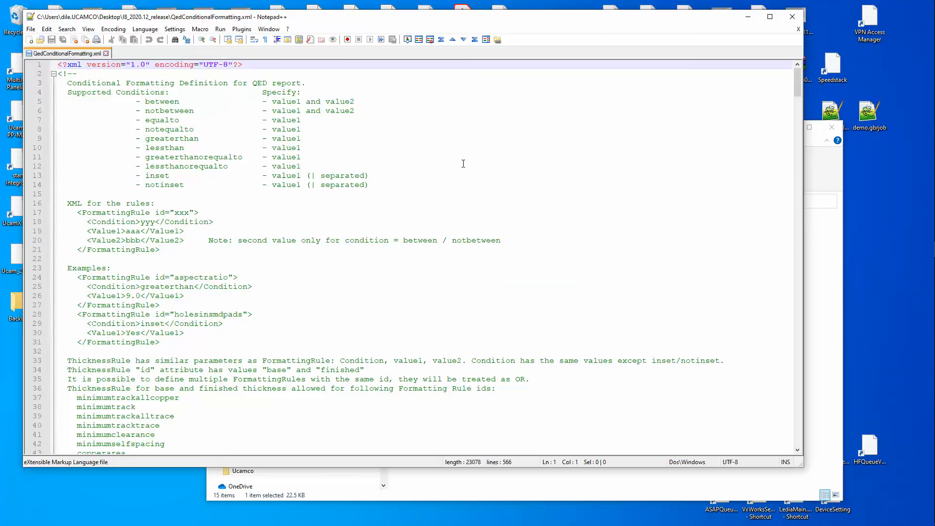
Locate the copperlayers group and look over its minimumtracktrace formatting rules.
left_click_drag(799, 83, 737, 279)
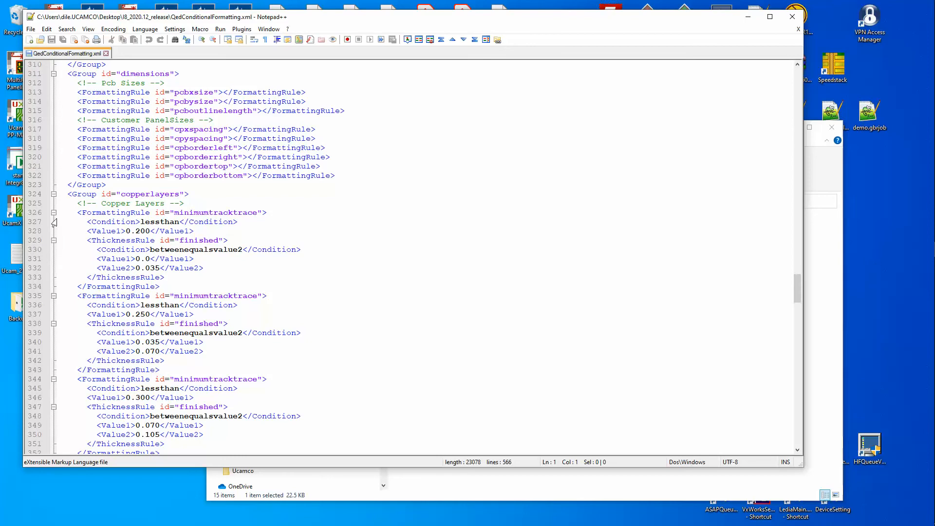
left_click(107, 213)
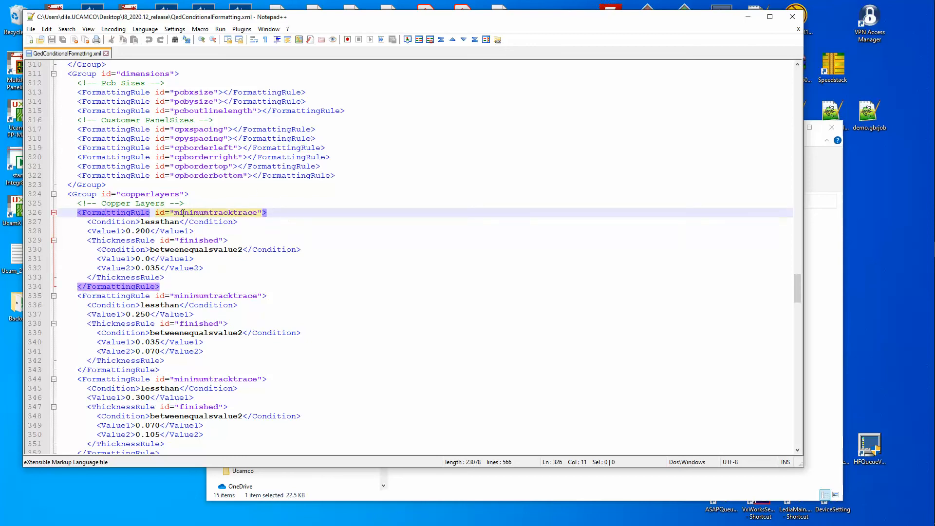
left_click_drag(183, 213, 241, 213)
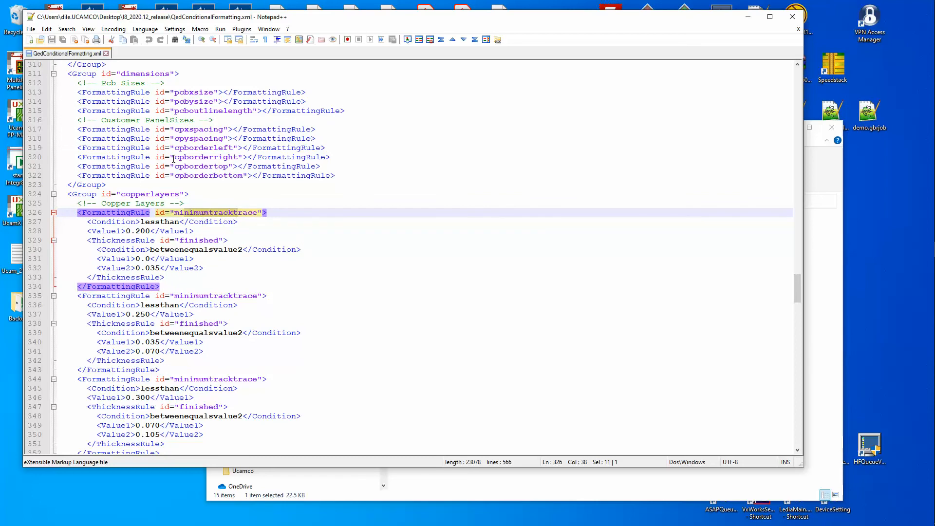
scroll(91, 406, "down", 2)
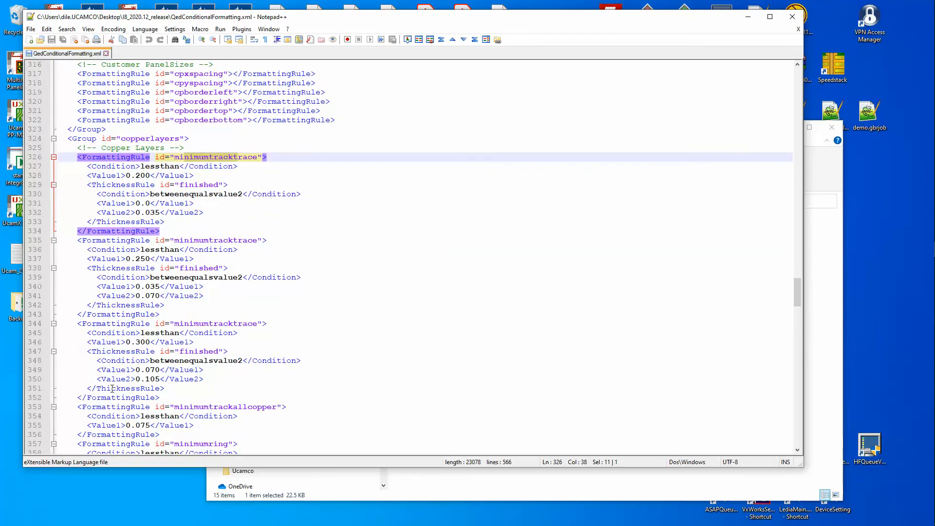
left_click(100, 323)
scroll(91, 368, "down", 4)
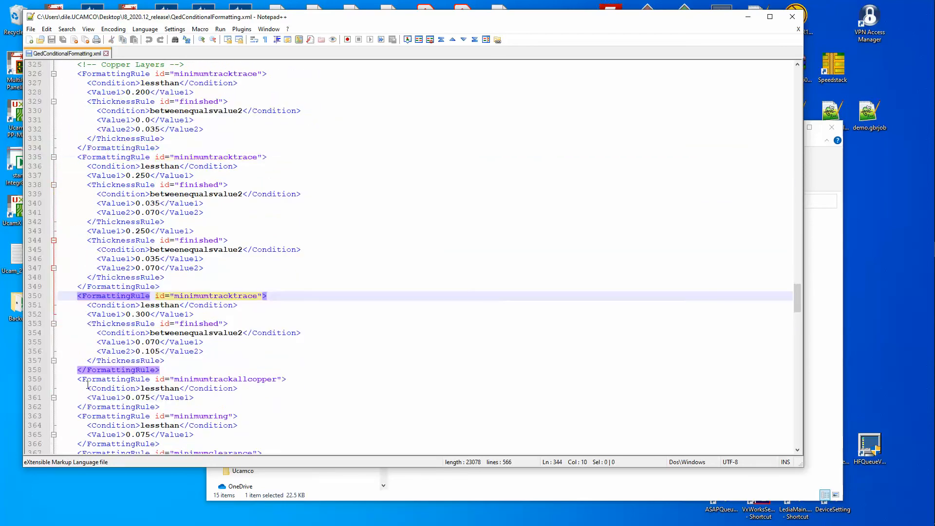
left_click(88, 408)
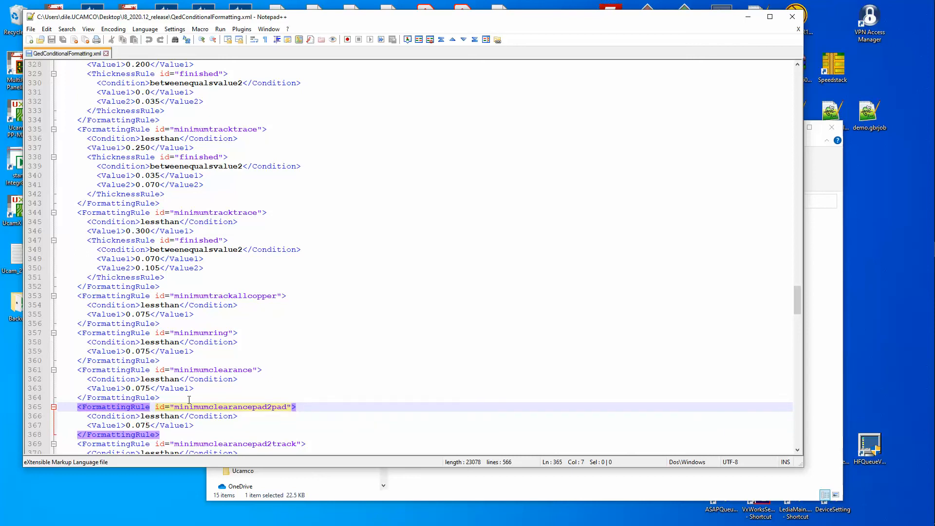
scroll(189, 400, "up", 3)
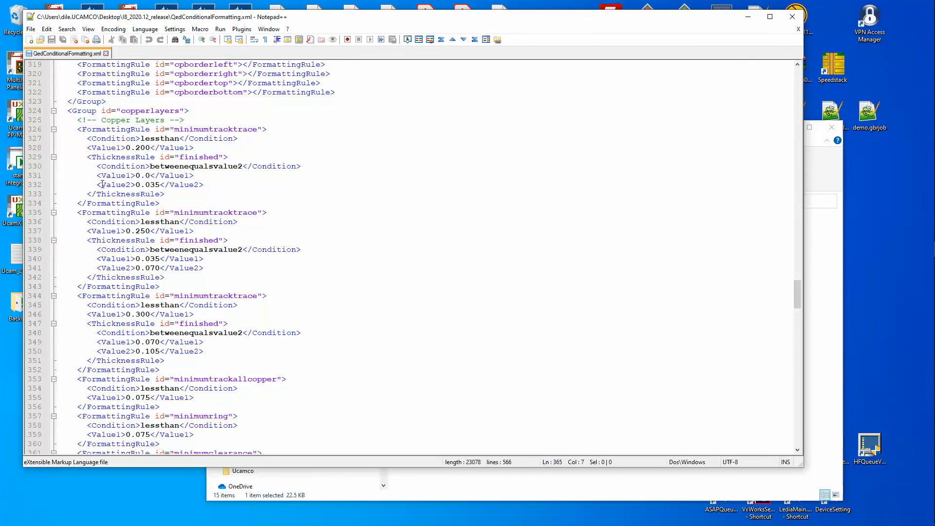
Examine the first minimumtracktrace rule, including its trace width limit and finished copper thickness range.
left_click(109, 129)
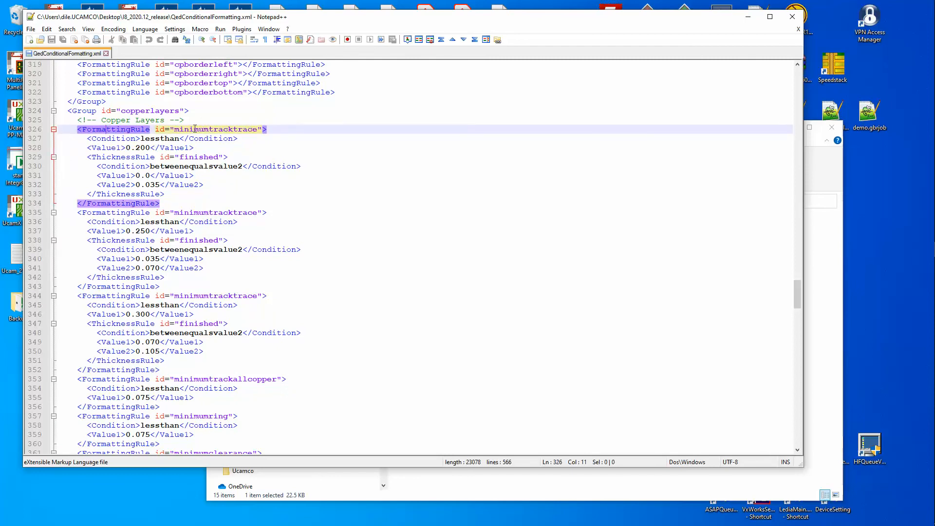
left_click(130, 175)
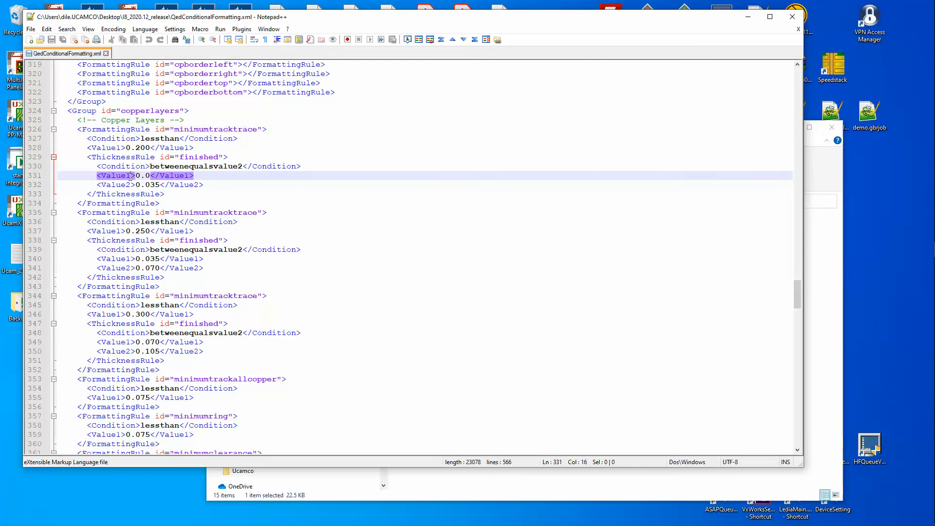
left_click(144, 185)
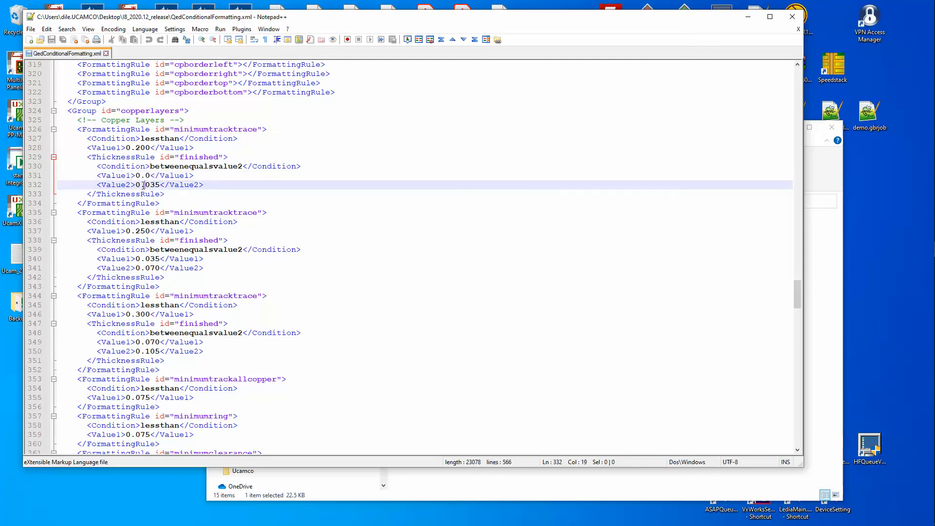
left_click(127, 149)
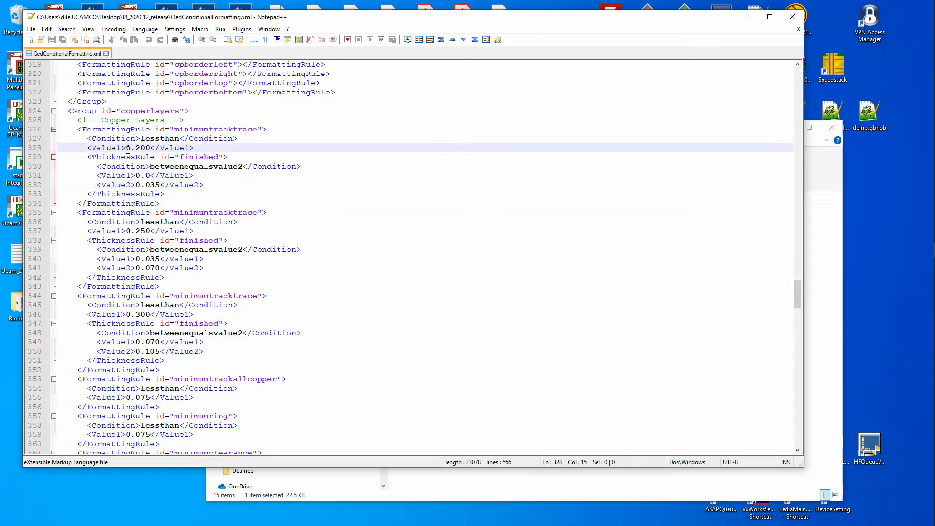
left_click(139, 148)
left_click(198, 129)
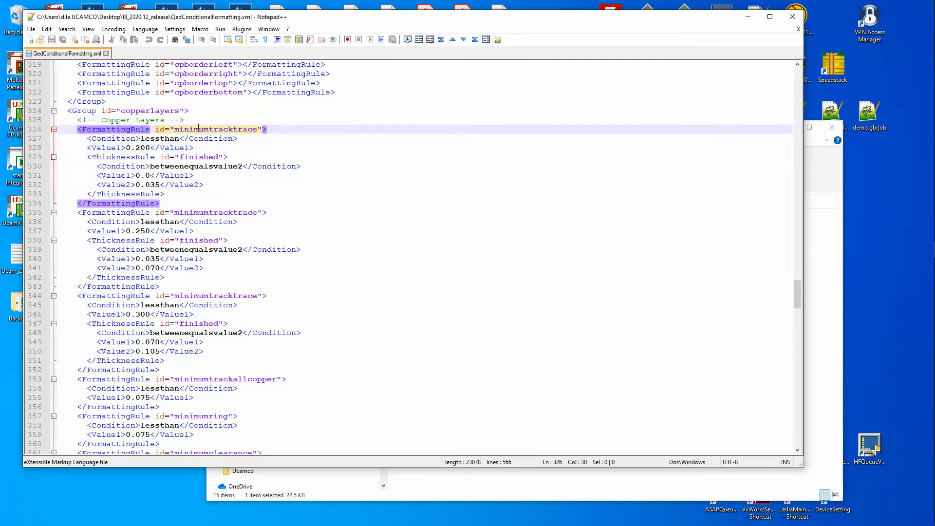
Examine the second and third minimumtracktrace rules, including the trace width limits and the "finished" ThicknessRule ranges.
left_click(112, 212)
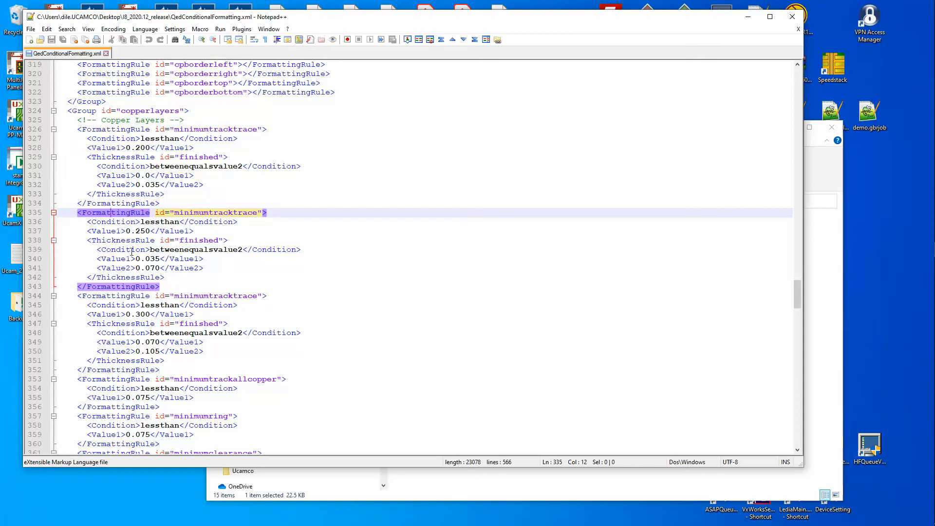
left_click(121, 296)
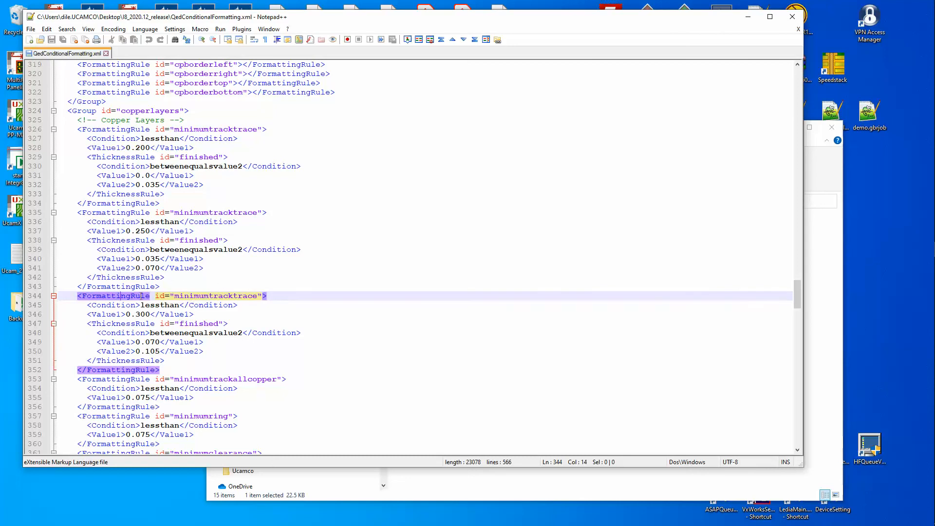
left_click_drag(126, 315, 151, 317)
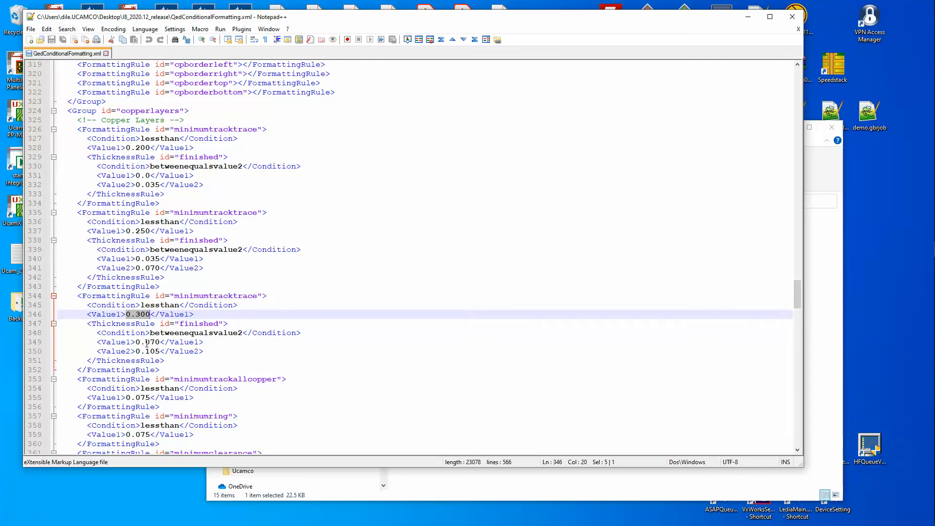
left_click(148, 343)
key("Down")
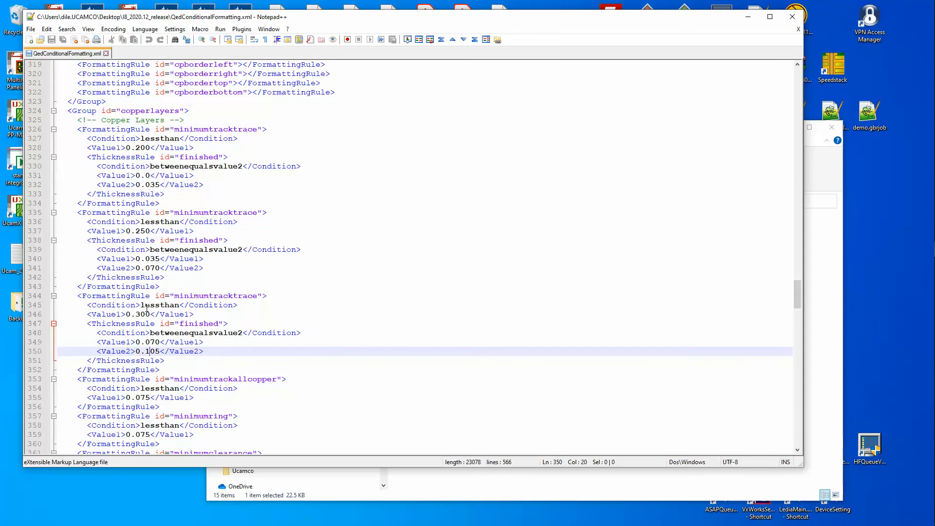
left_click(127, 296)
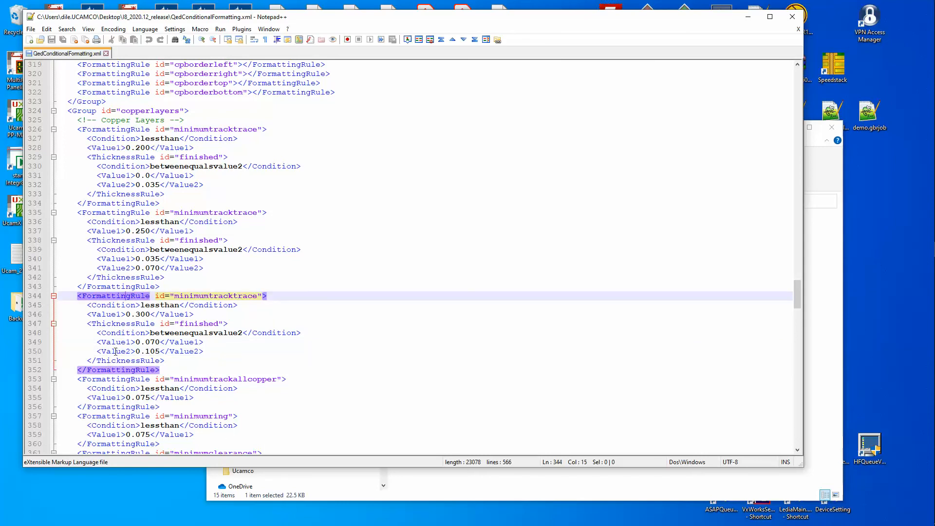
left_click(148, 350)
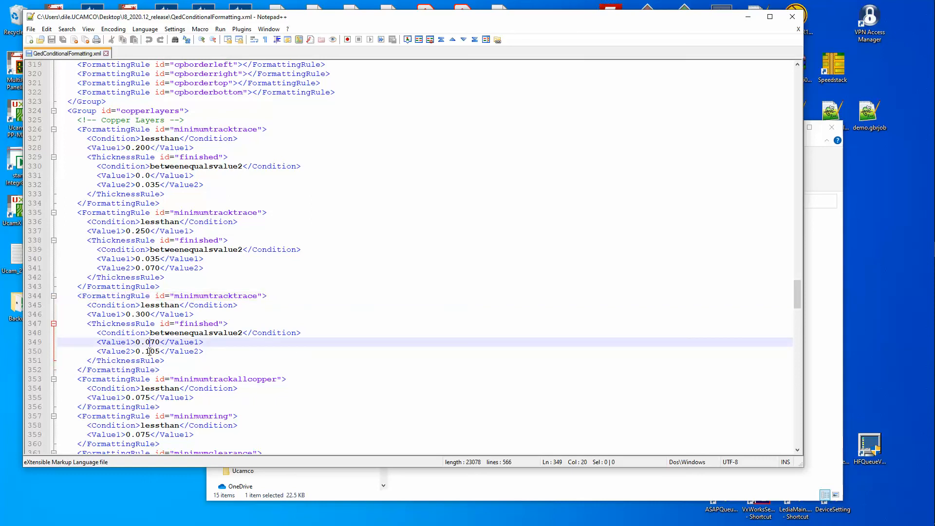
left_click(147, 342)
left_click_drag(188, 323, 184, 324)
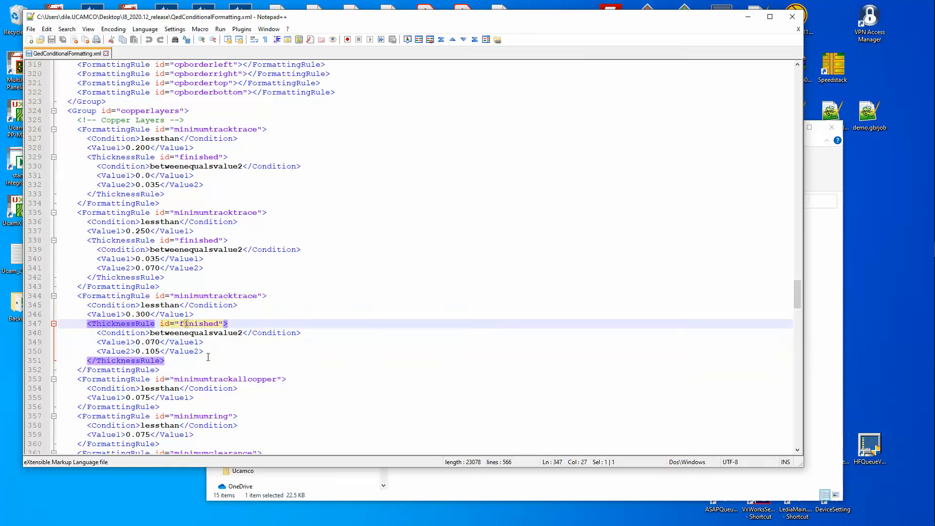
double_click(194, 323)
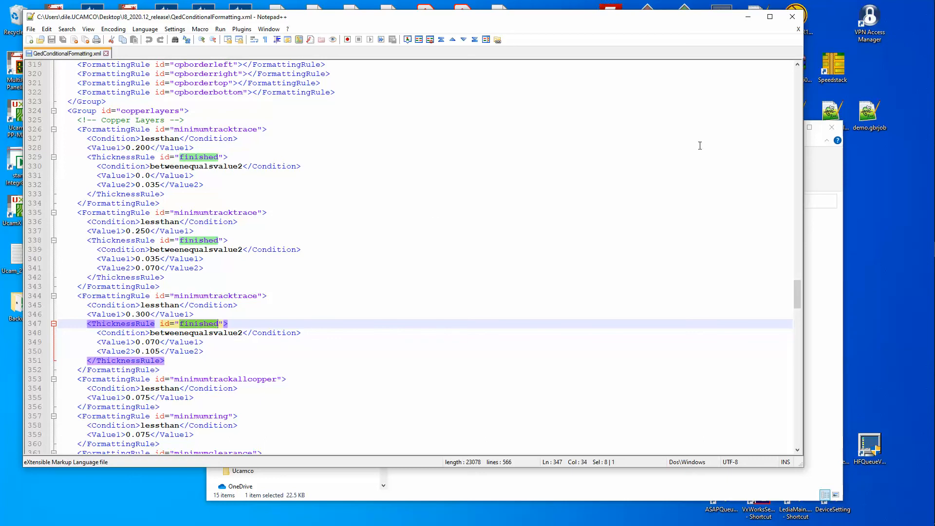
Put the XML file away, consult the QED conditional formatting slide in the release overview PDF, and return to the Integr8tor Cockpit.
left_click(748, 18)
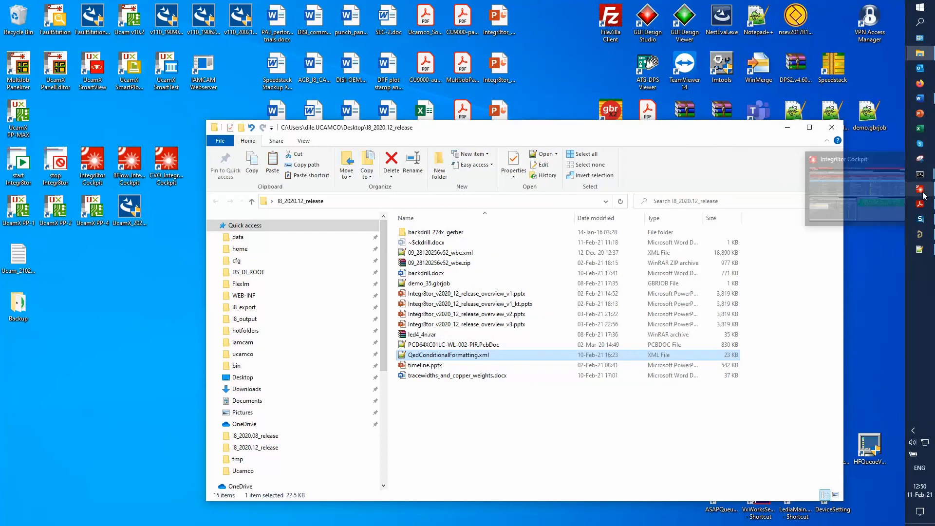
left_click(923, 194)
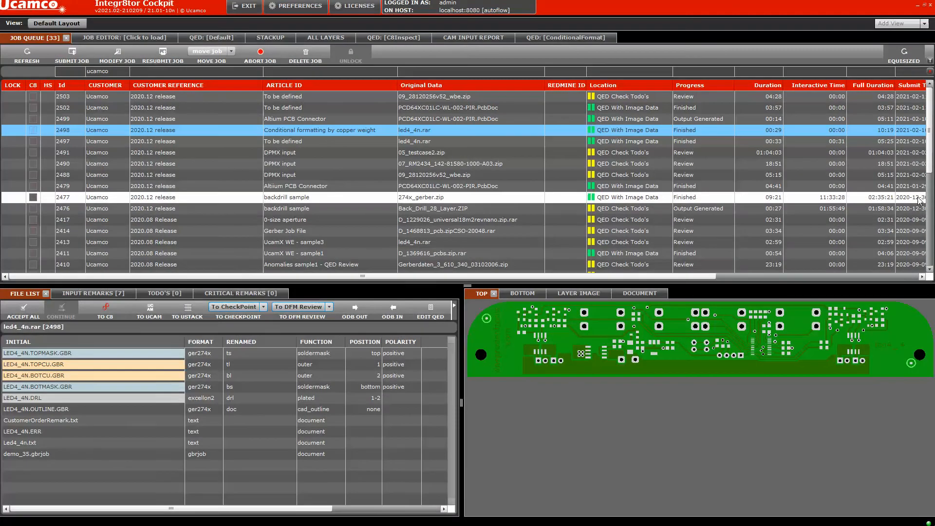
key("super")
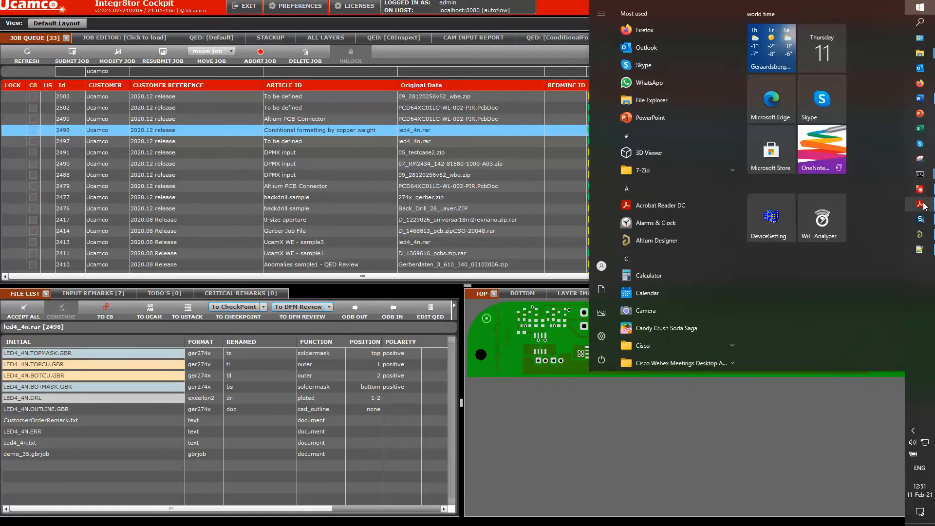
left_click(923, 209)
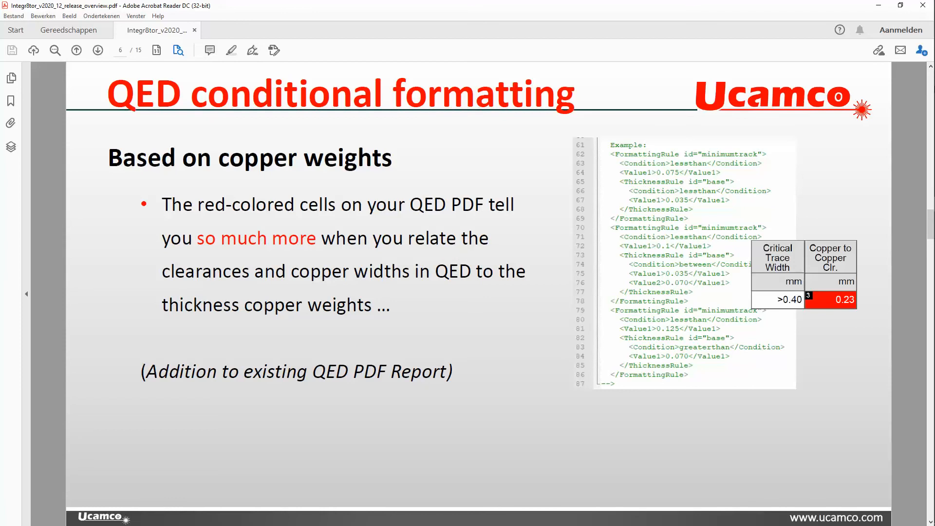
left_click(923, 193)
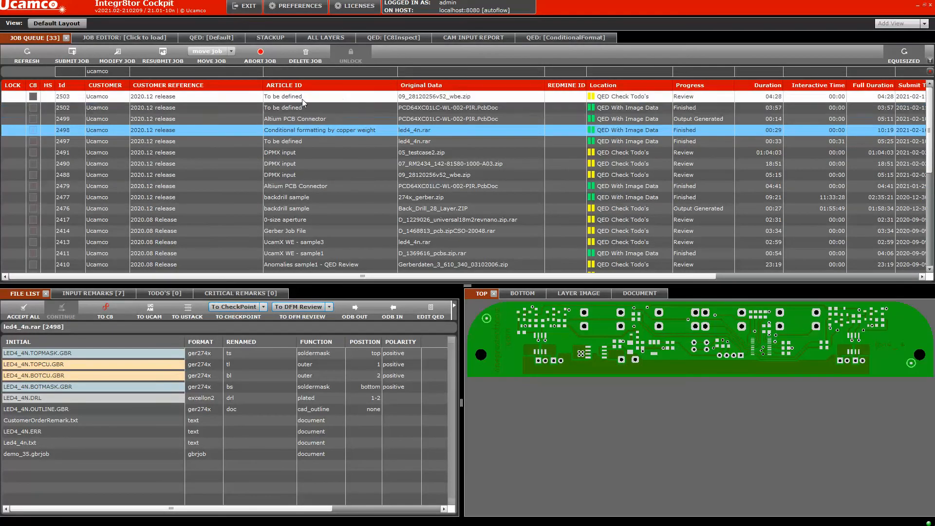
Open the Default QED report of the newest 09_28120256v52_wbe.zip job in the queue.
left_click(469, 95)
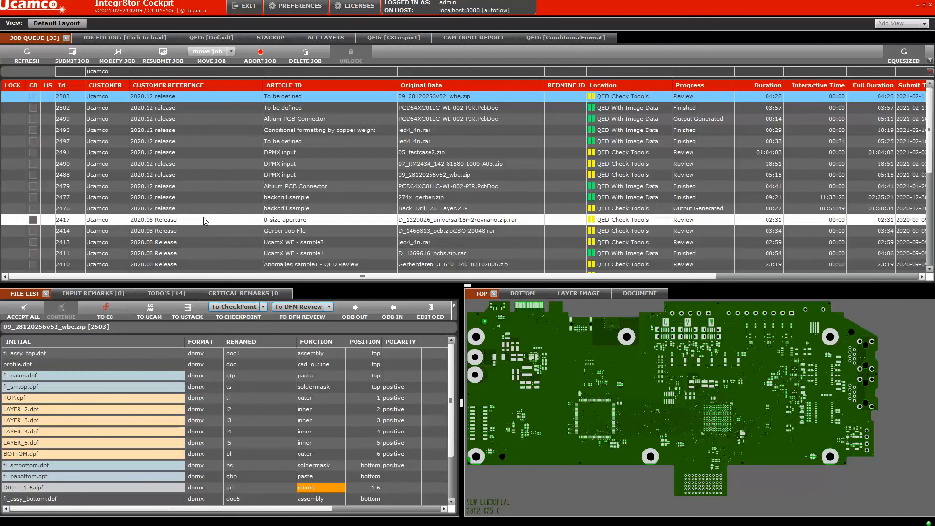
left_click(205, 38)
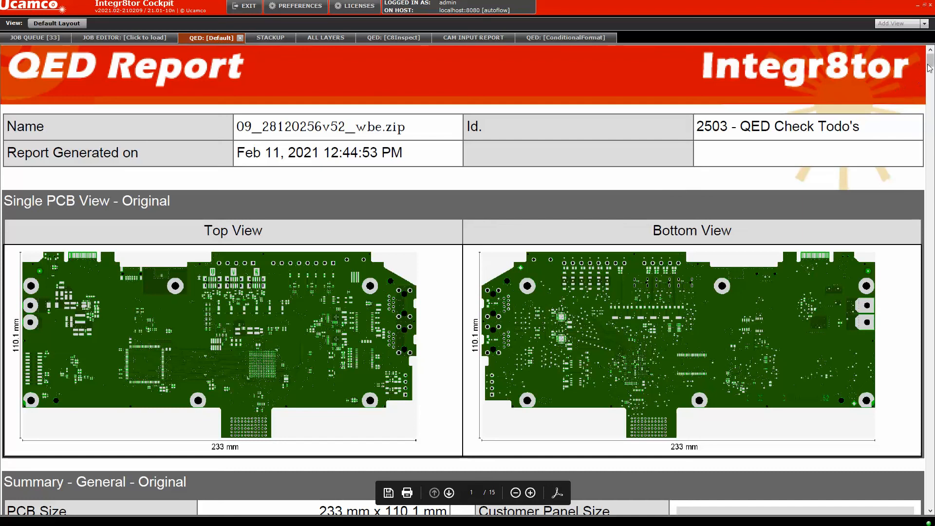
Return from the Default QED report to the job queue and bring up the release overview PDF.
left_click_drag(929, 62, 930, 169)
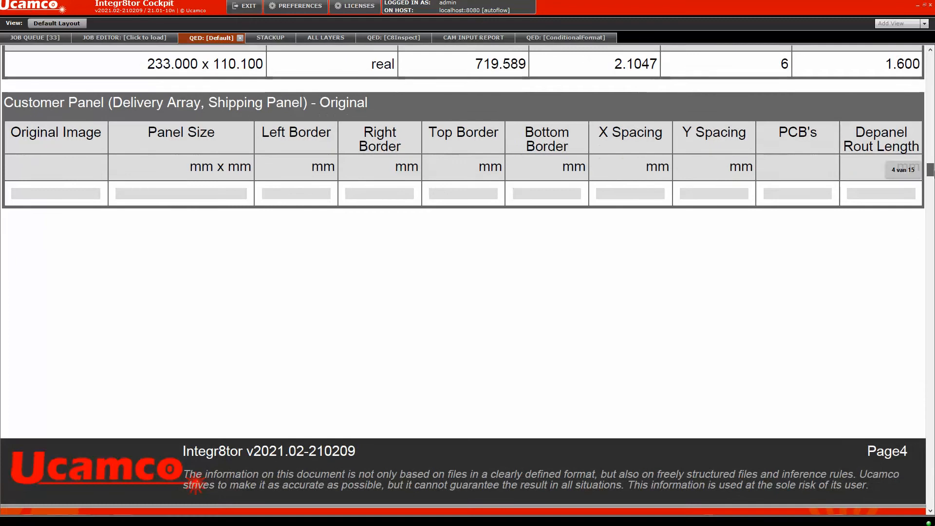
left_click(16, 37)
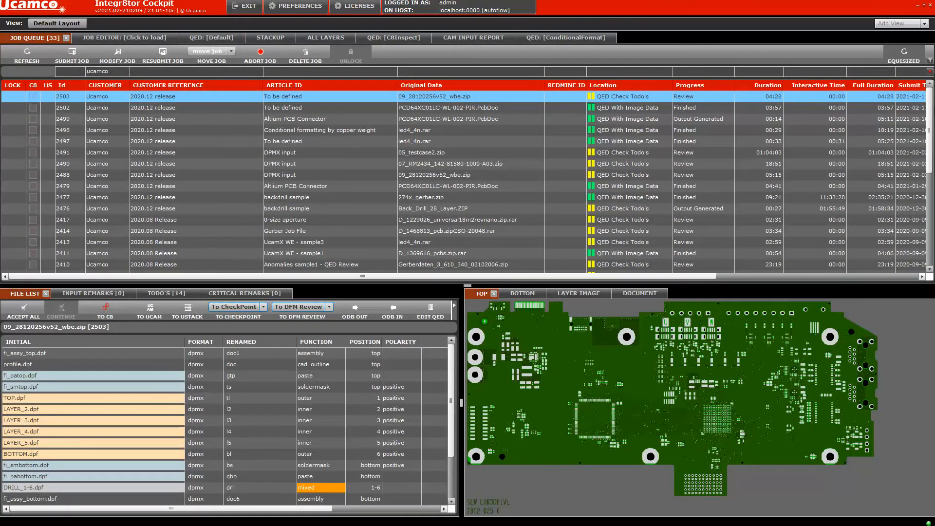
key("super")
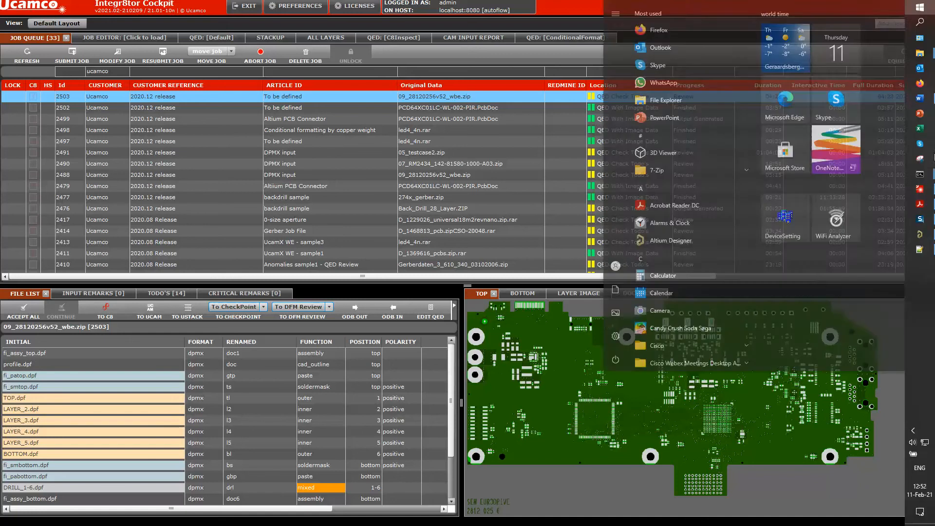
mouse_move(920, 206)
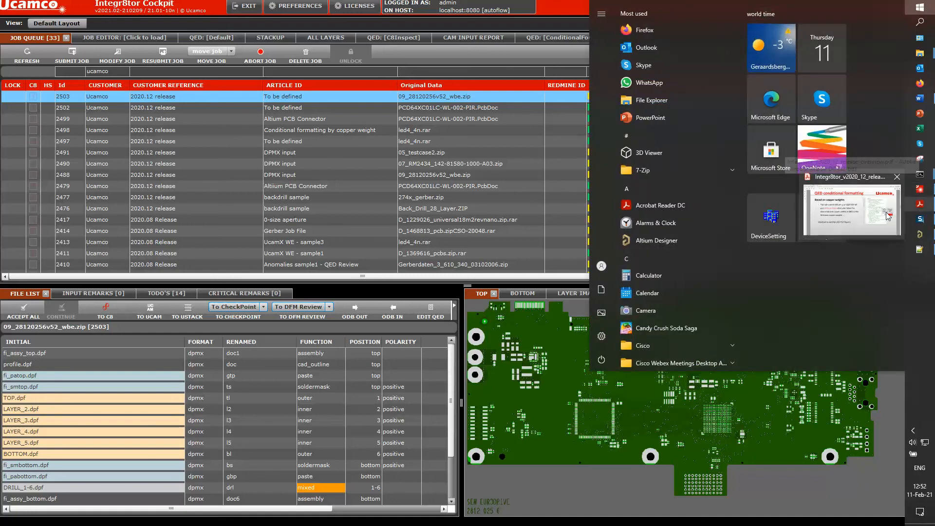
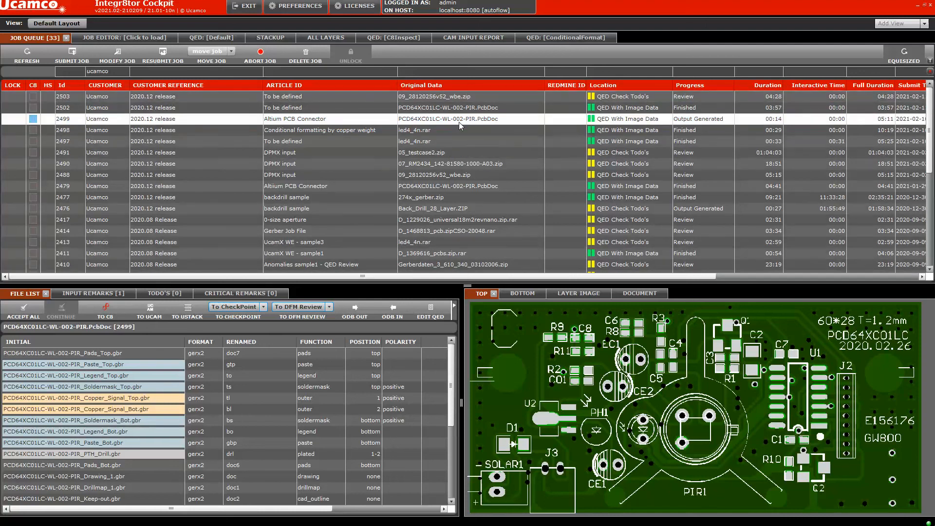
Compare the Duration and Interactive Time of the 2020.12 release jobs, and select the led4_4n.rar job whose article ID is "To be defined".
left_click(465, 110)
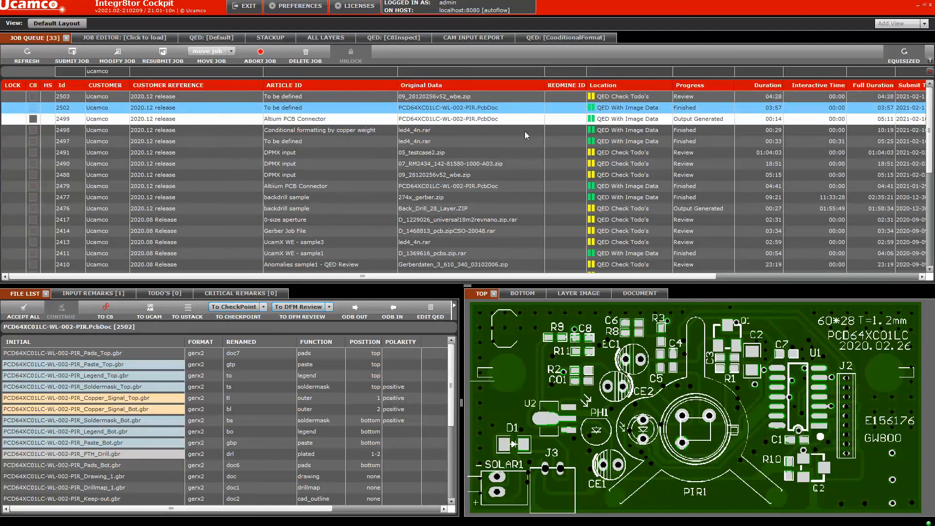
left_click(644, 131)
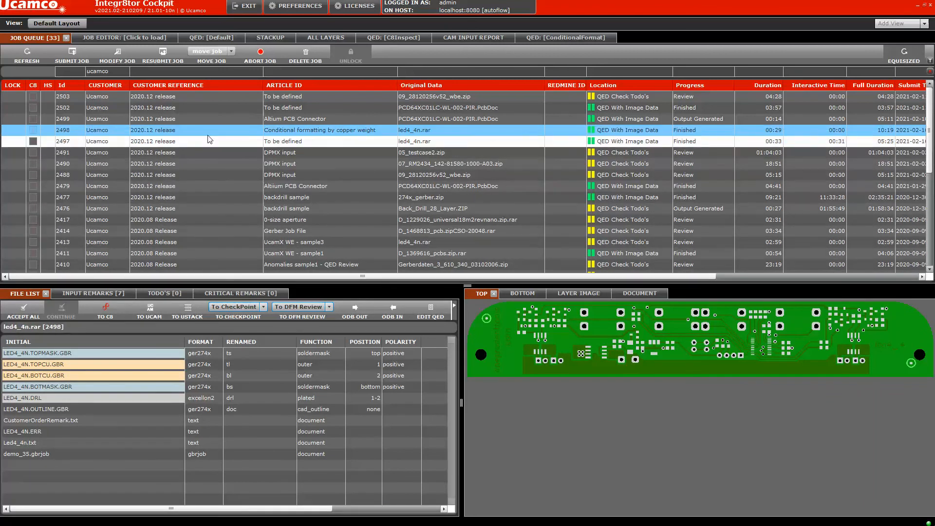
left_click(777, 165)
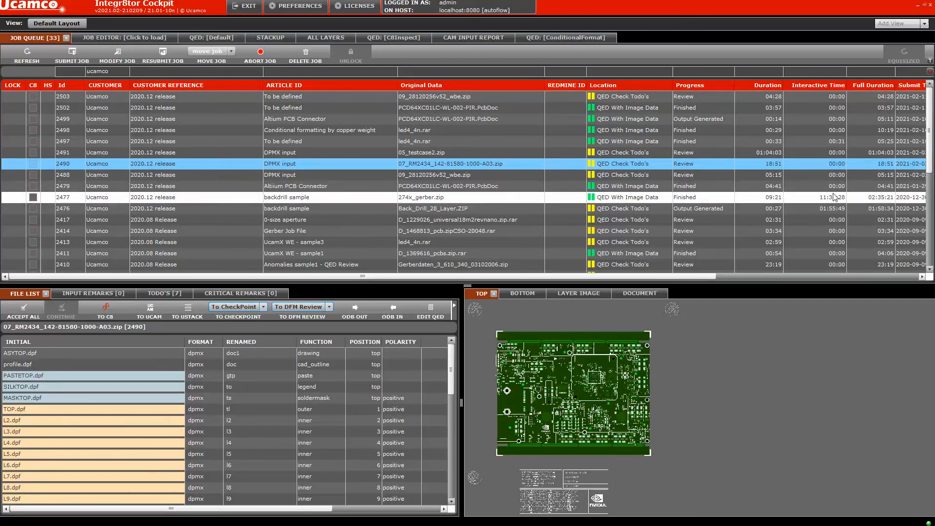
left_click(840, 142)
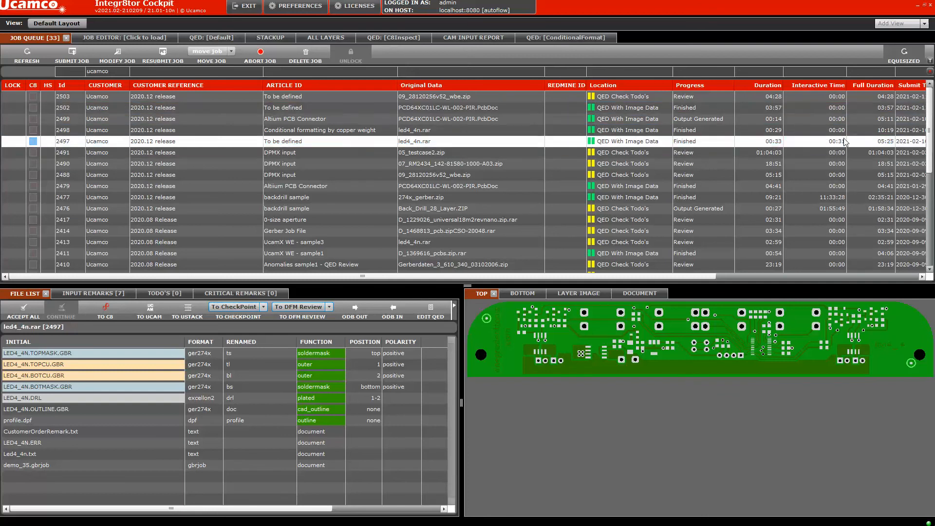
left_click(833, 142)
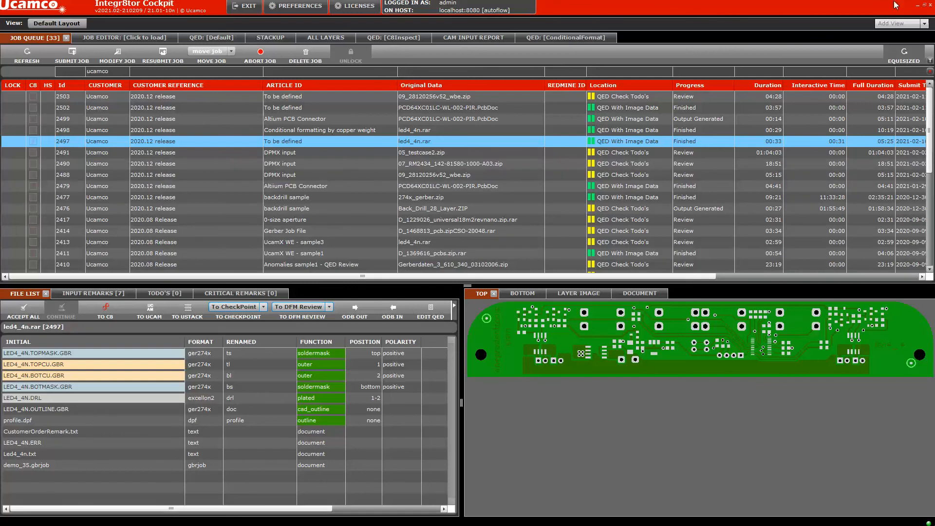
Consult the Time registration slide in the release overview PDF and return to the Integr8tor Cockpit.
key("super")
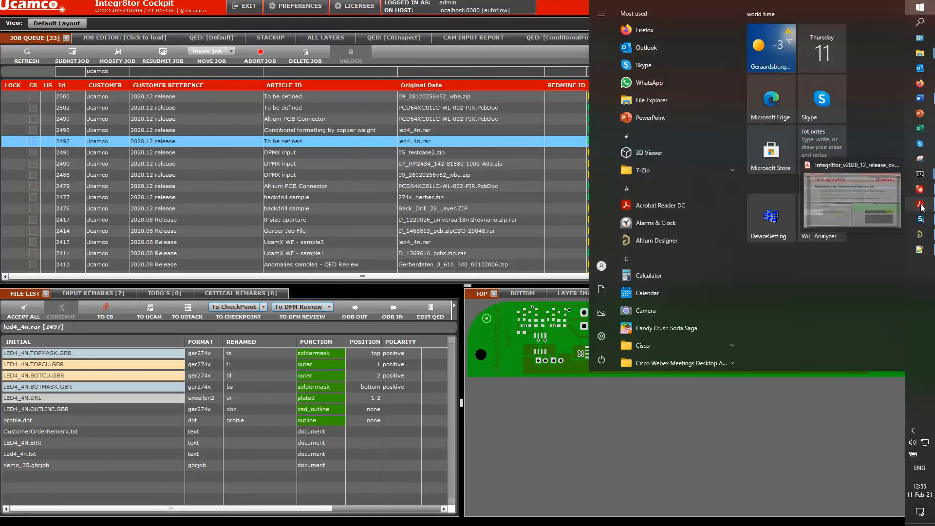
left_click(920, 203)
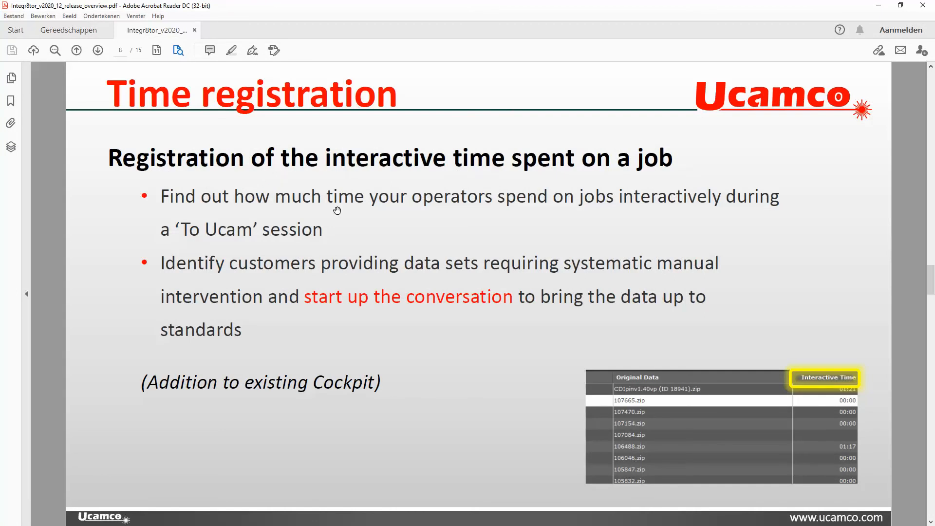
left_click(879, 6)
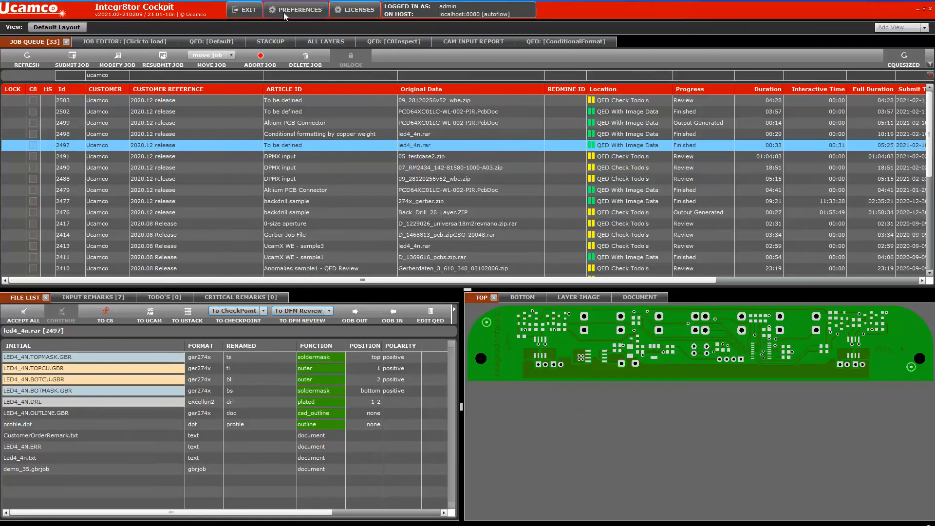
Review where the Interactive Time column is configured among the Default Layout view's job queue columns in the preferences, and close them without saving.
left_click(285, 13)
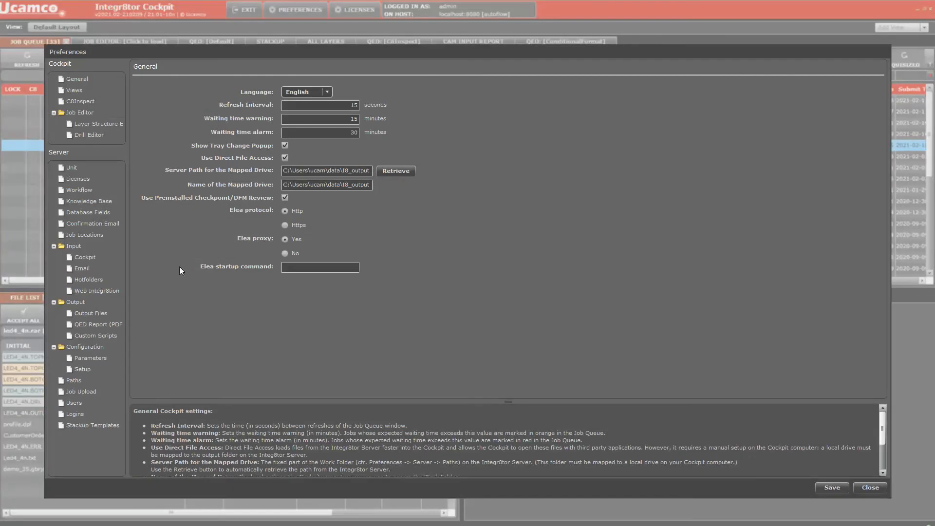
left_click(90, 258)
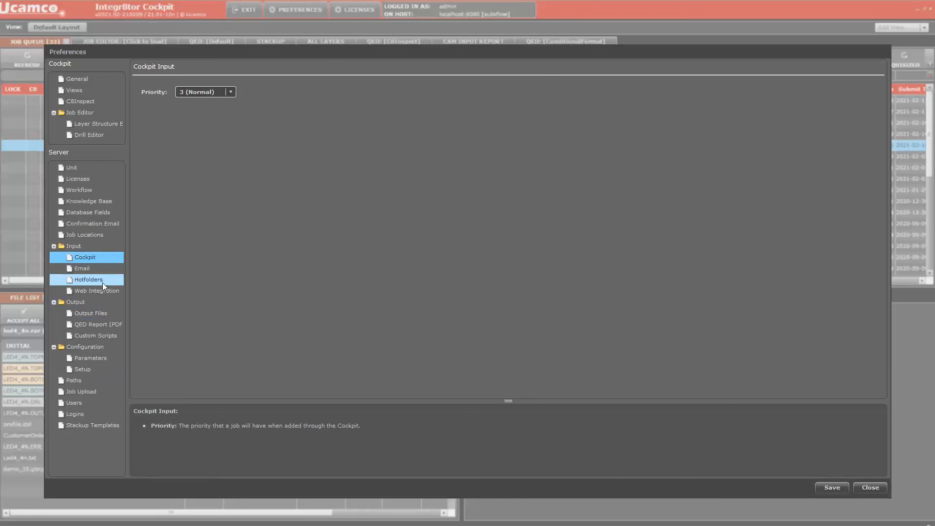
left_click(84, 90)
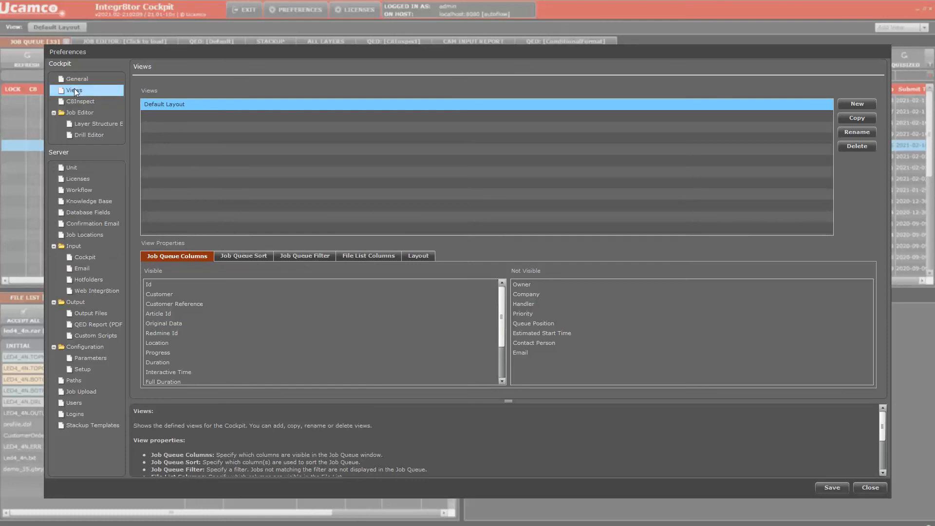
left_click(253, 304)
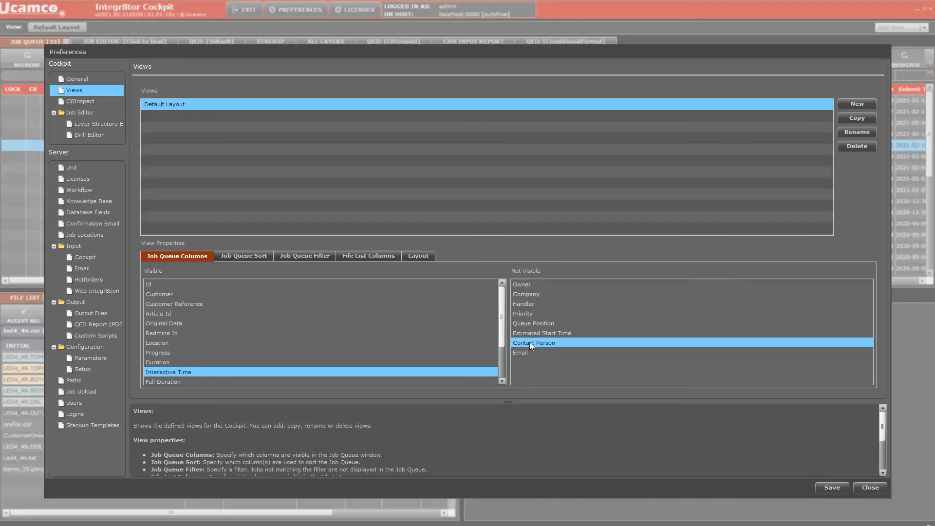
left_click_drag(530, 342, 556, 341)
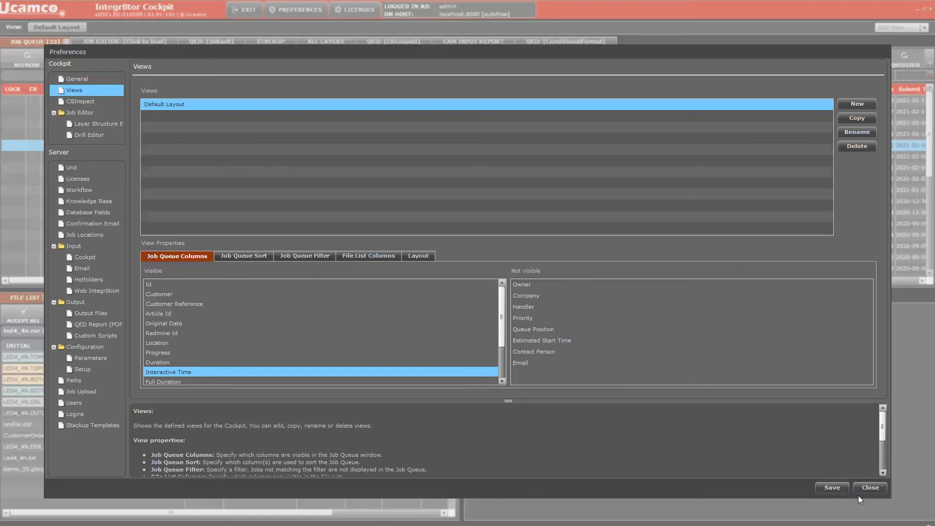
left_click(875, 488)
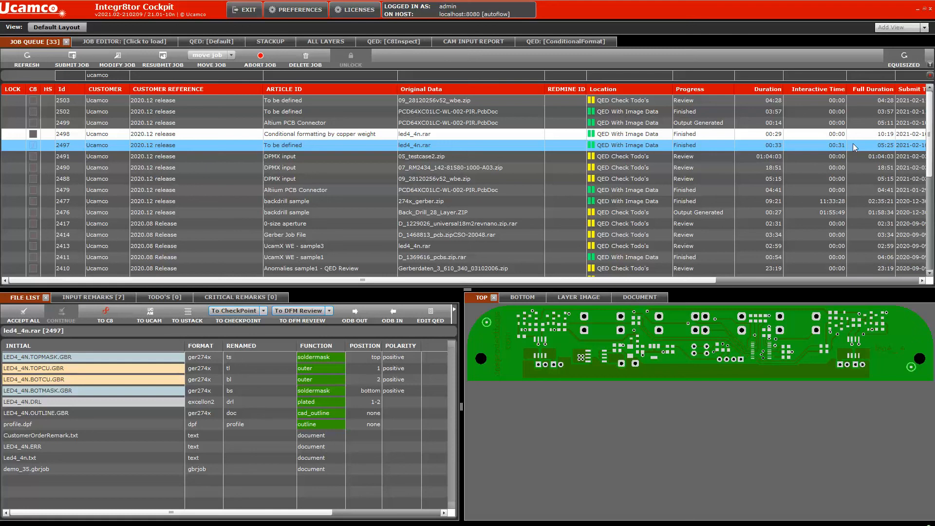
Switch to the release overview PDF and go back to the Copper weights slide.
key("super")
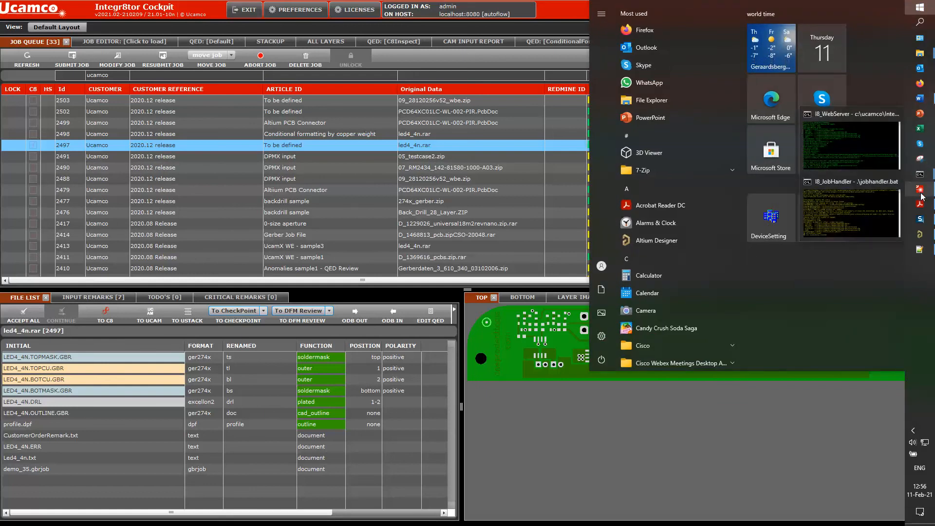
left_click(921, 209)
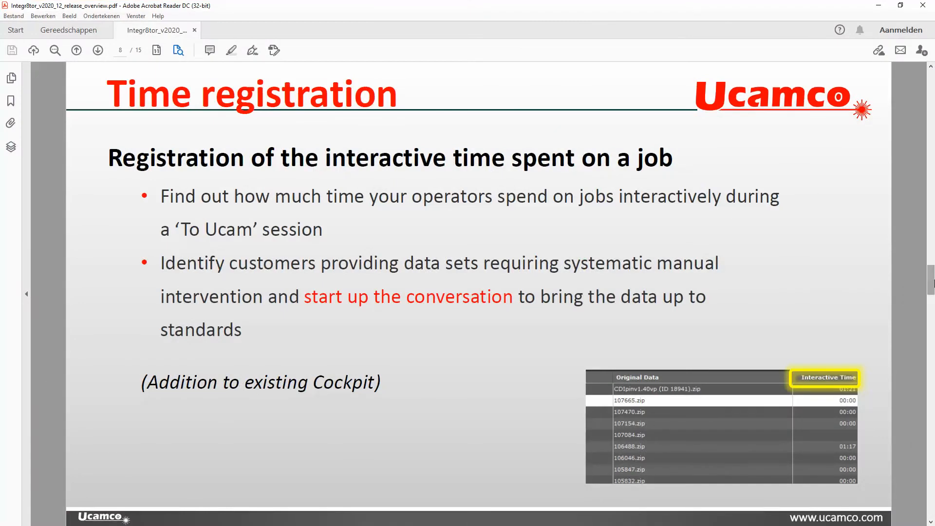
left_click_drag(932, 283, 931, 280)
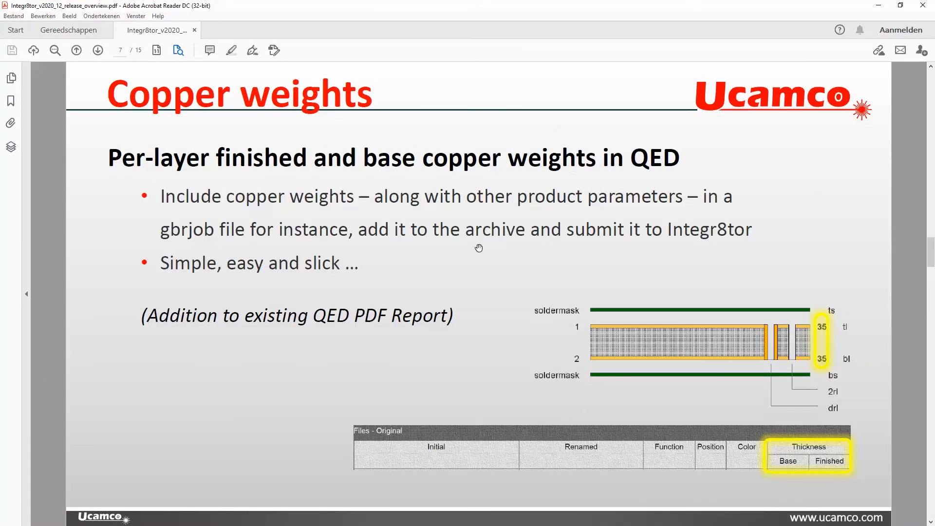
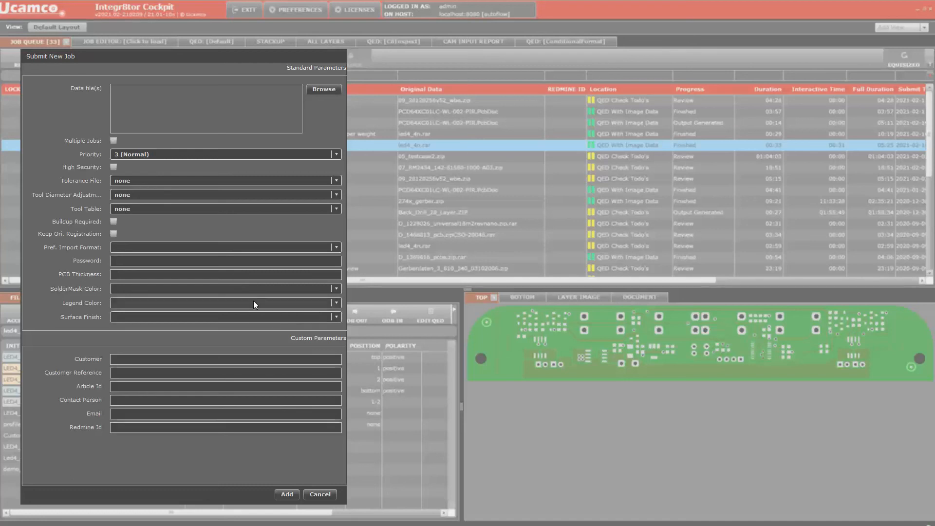
Look through the available SolderMask Color options for a new job without choosing one.
left_click(335, 288)
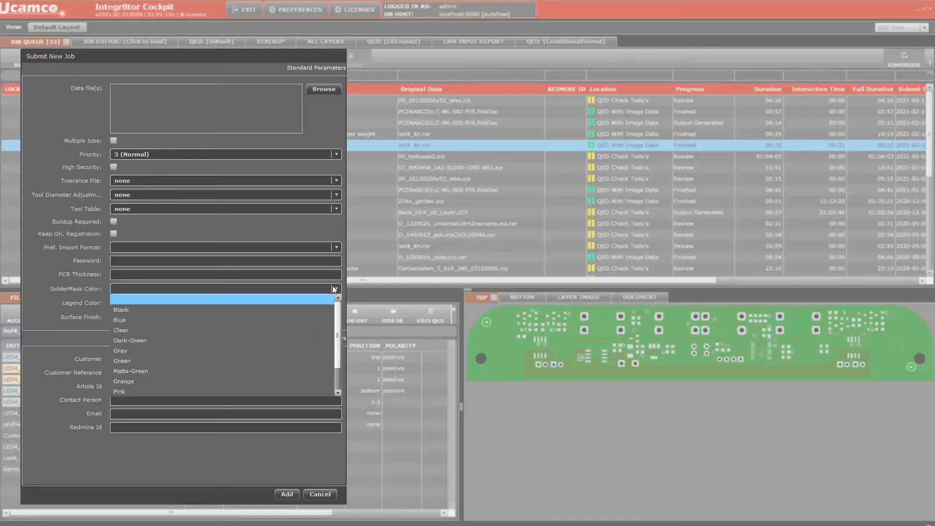
left_click_drag(336, 313, 328, 361)
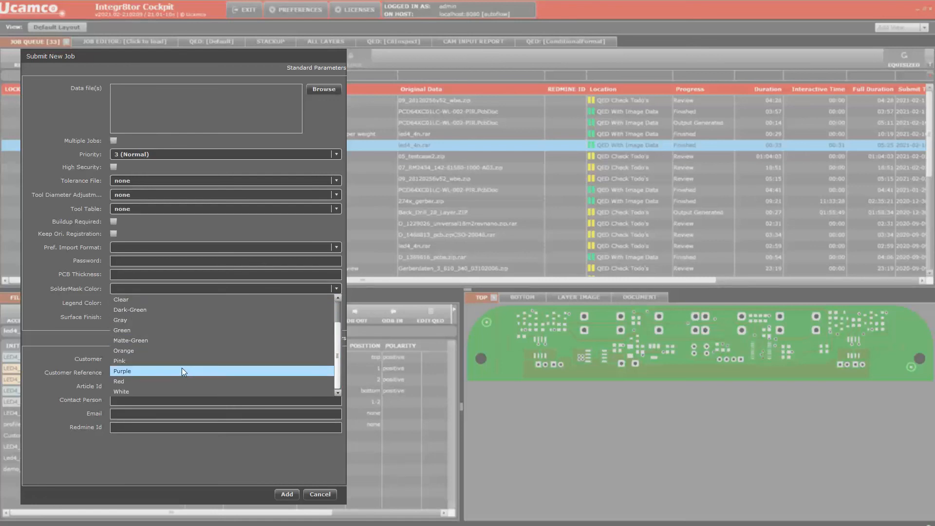
scroll(185, 361, "up", 1)
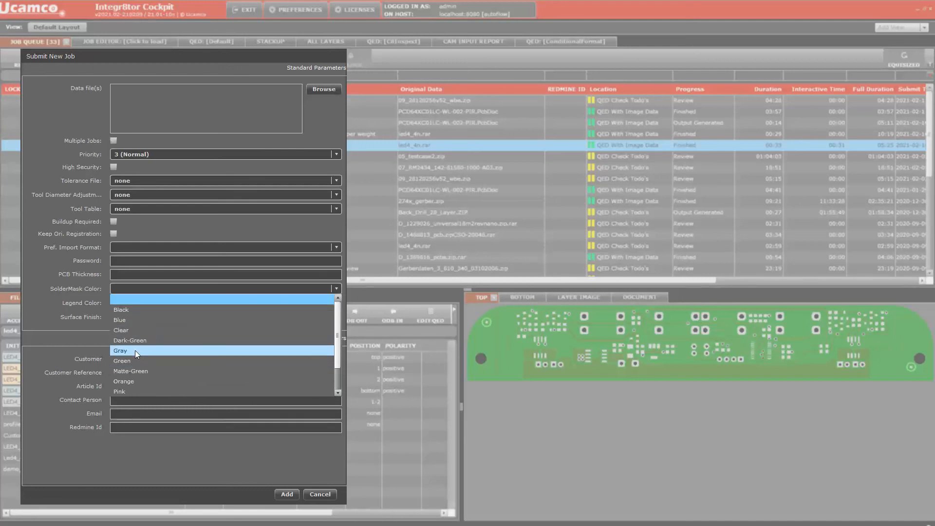
left_click(52, 338)
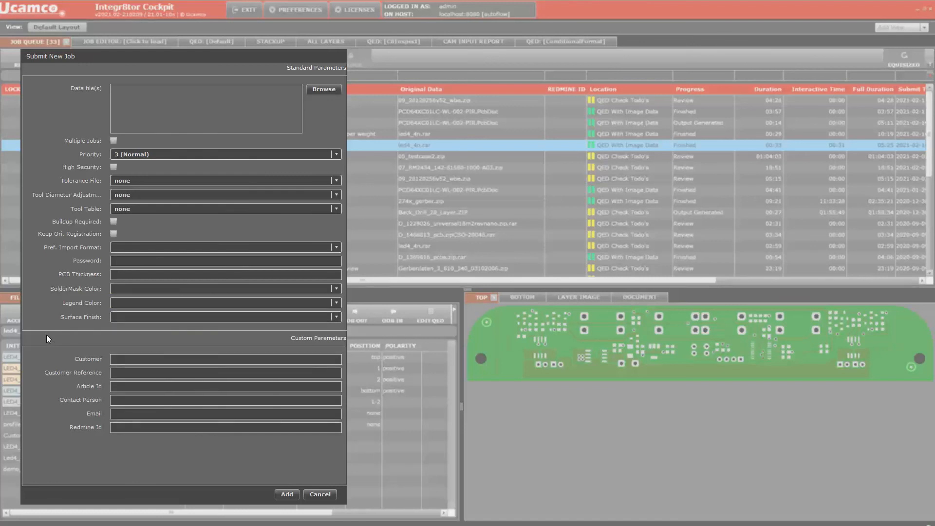
Look through the available Surface Finish options for a new job and cancel the job submission.
left_click(338, 316)
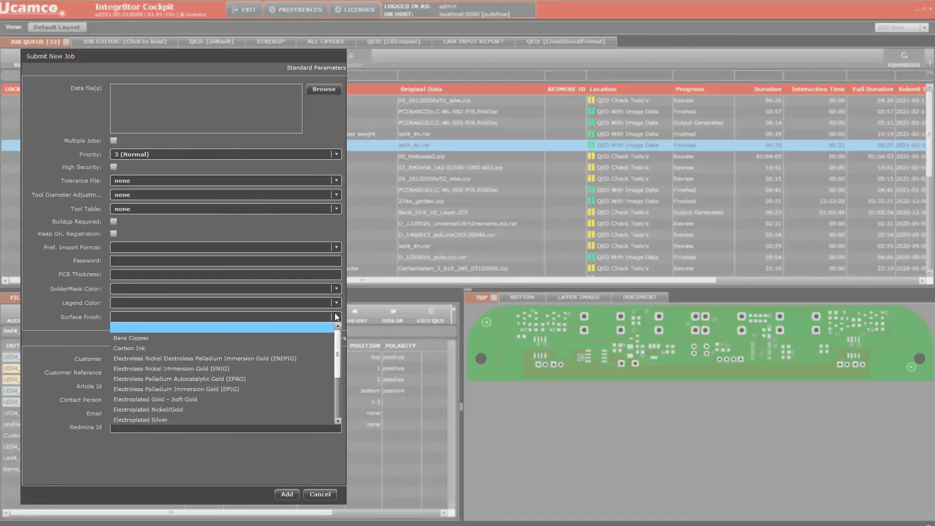
left_click_drag(338, 344, 317, 382)
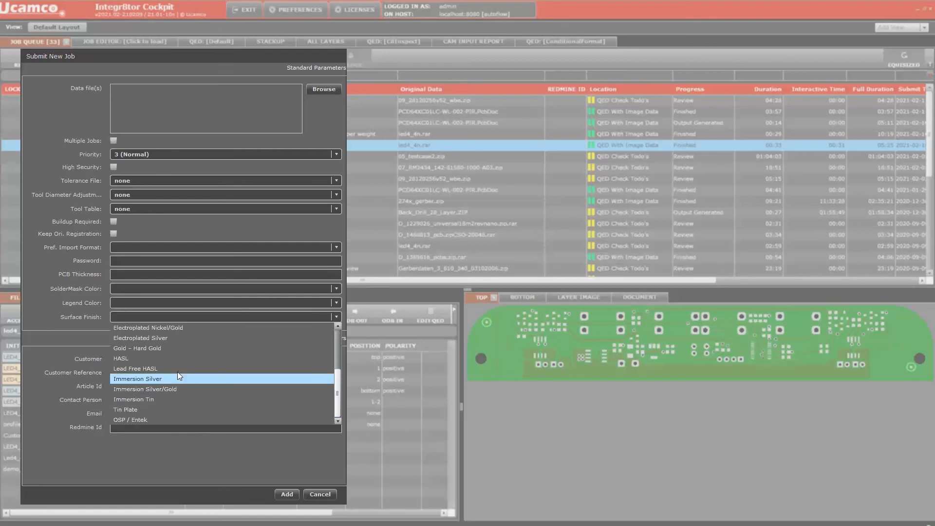
left_click_drag(338, 392, 326, 350)
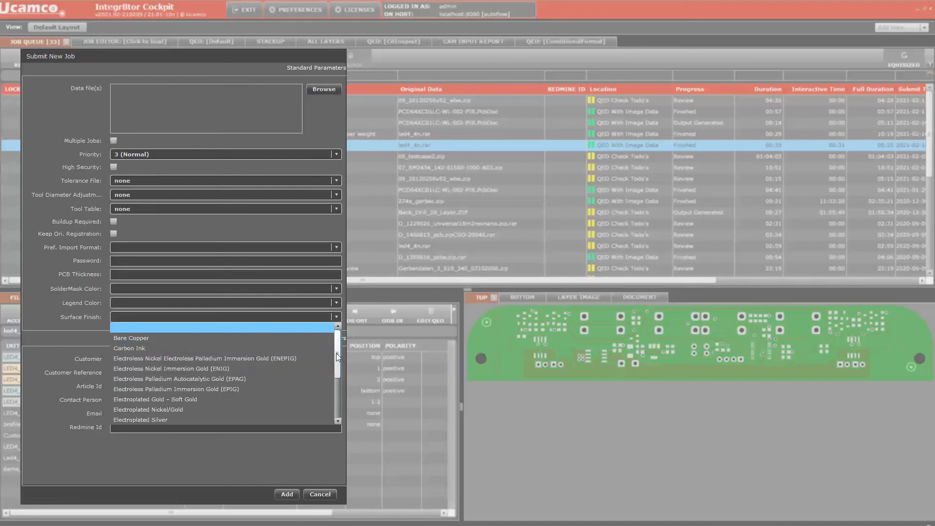
left_click_drag(337, 357, 335, 408)
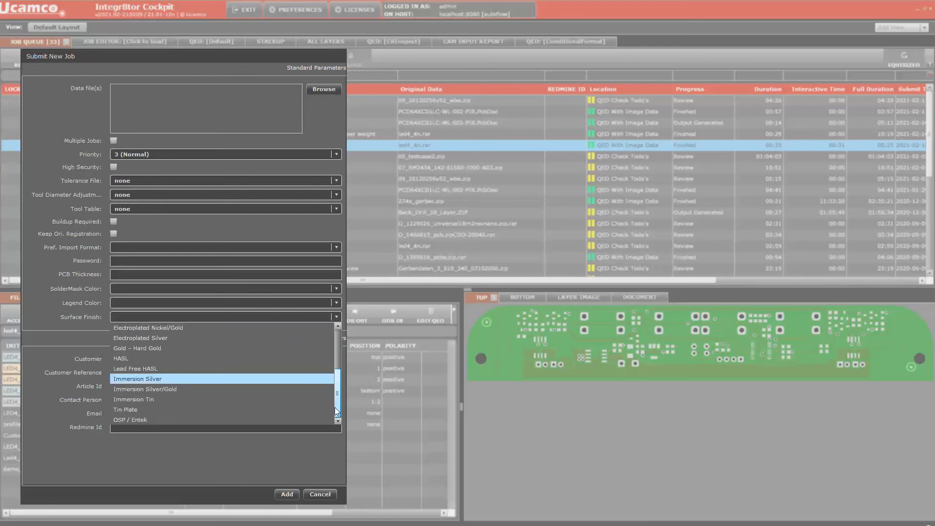
left_click(336, 317)
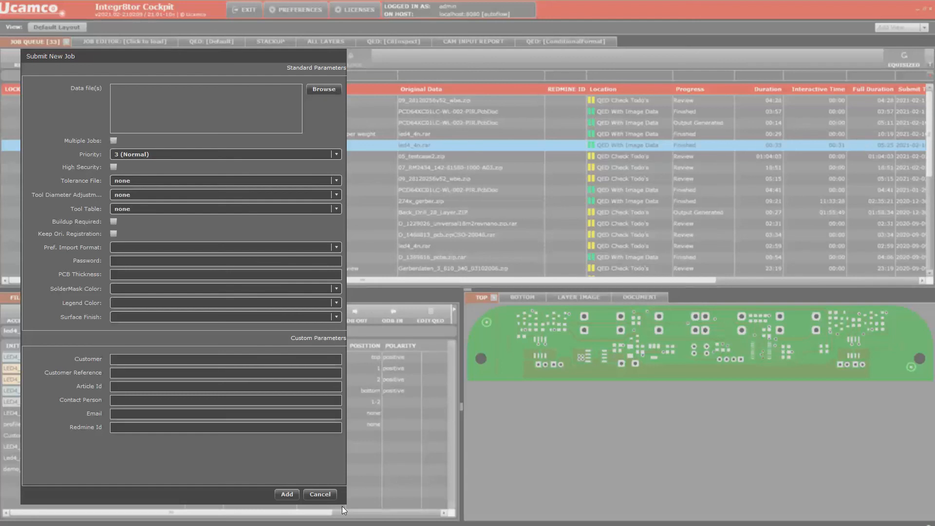
left_click(320, 494)
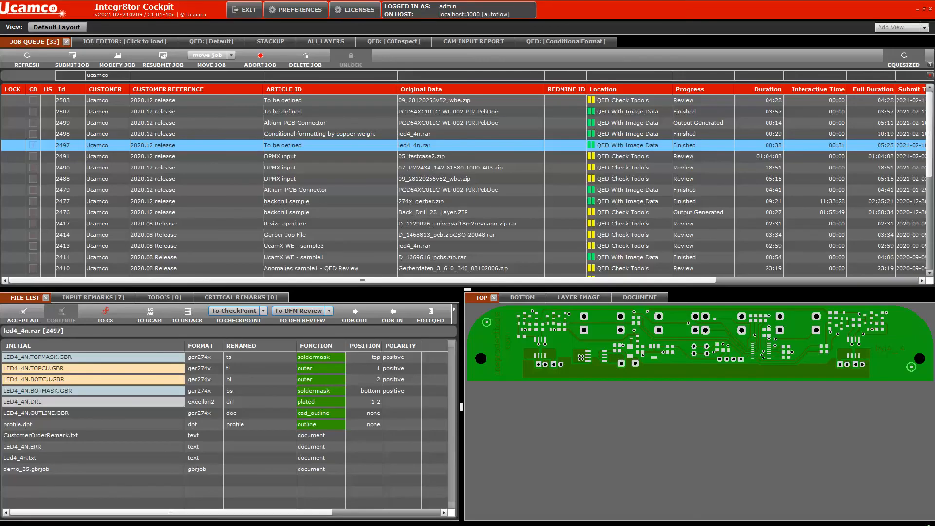
Switch to the release overview PDF in Acrobat Reader and review the Solder Mask slide on the QED solder mask analysis extensions.
key("super")
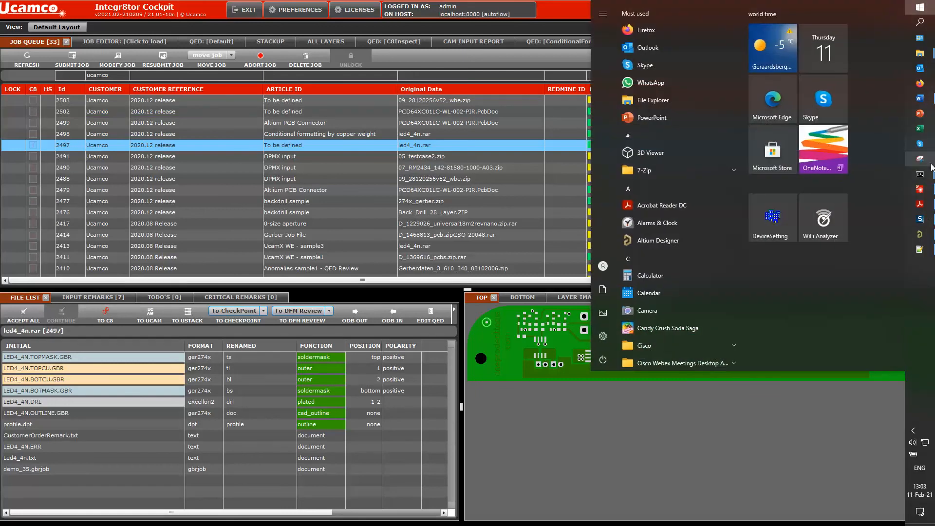
mouse_move(923, 252)
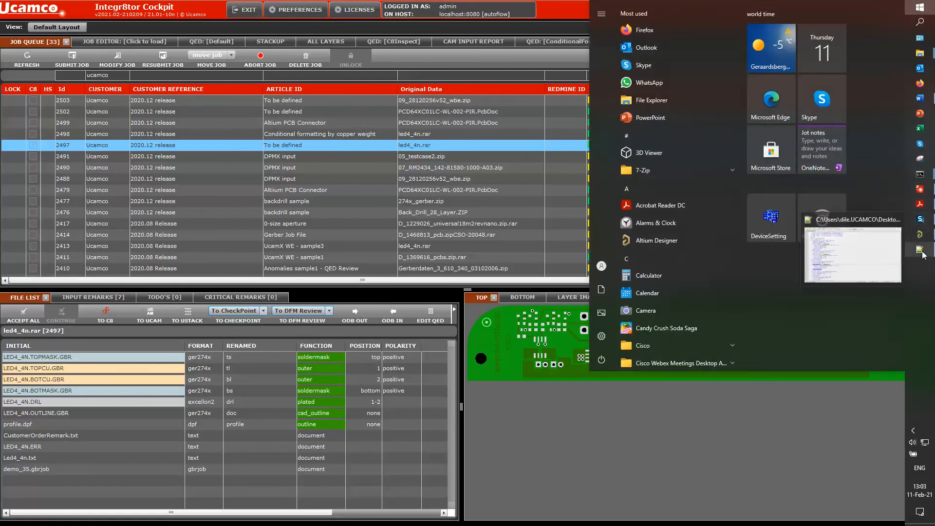
left_click(920, 203)
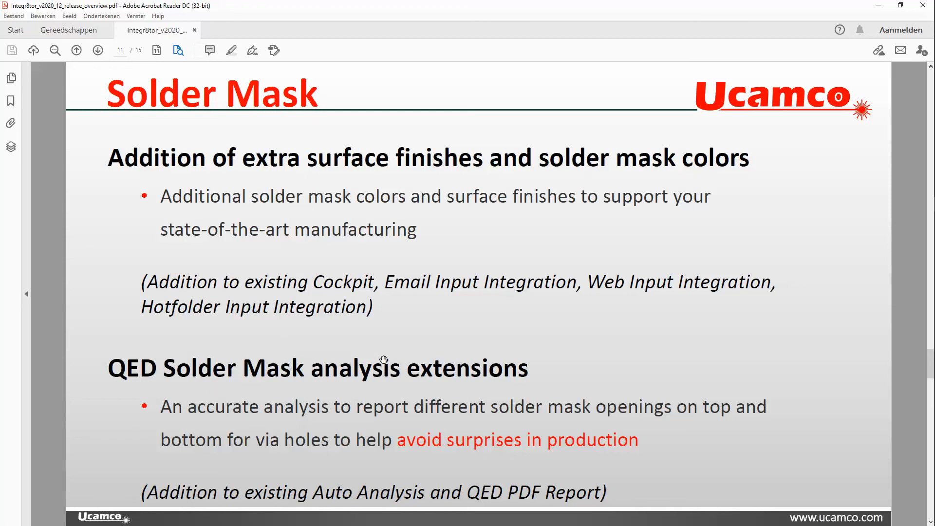
scroll(383, 359, "down", 2)
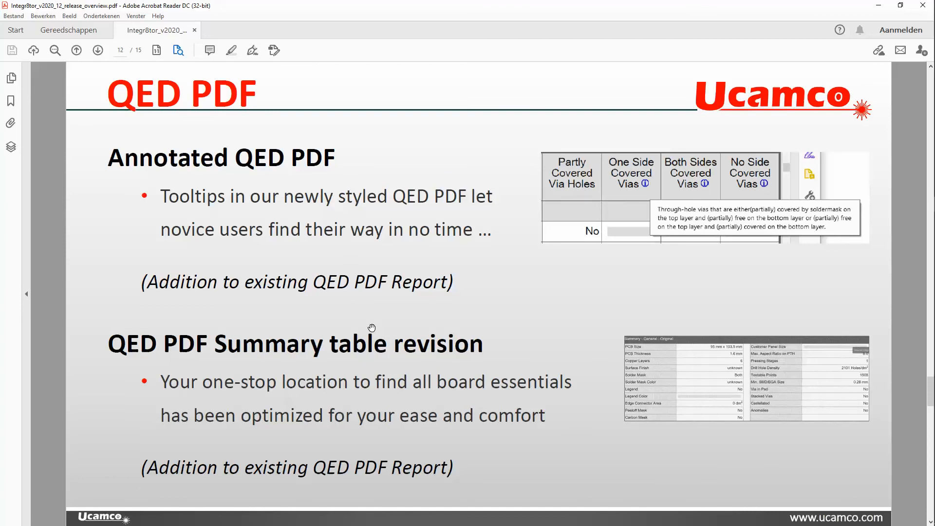
scroll(371, 328, "up", 2)
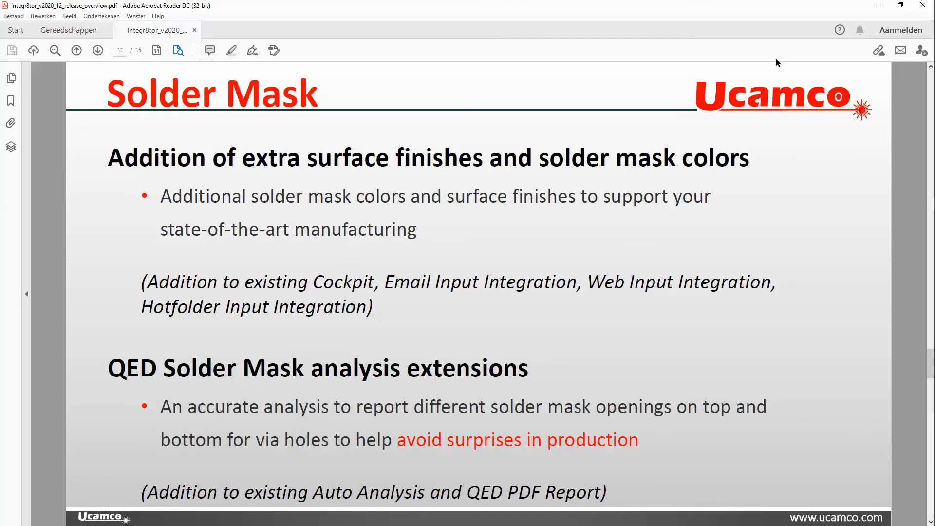
Return to the Integr8tor Cockpit and open the default QED report of the Altium PCB Connector job 2499.
left_click(881, 9)
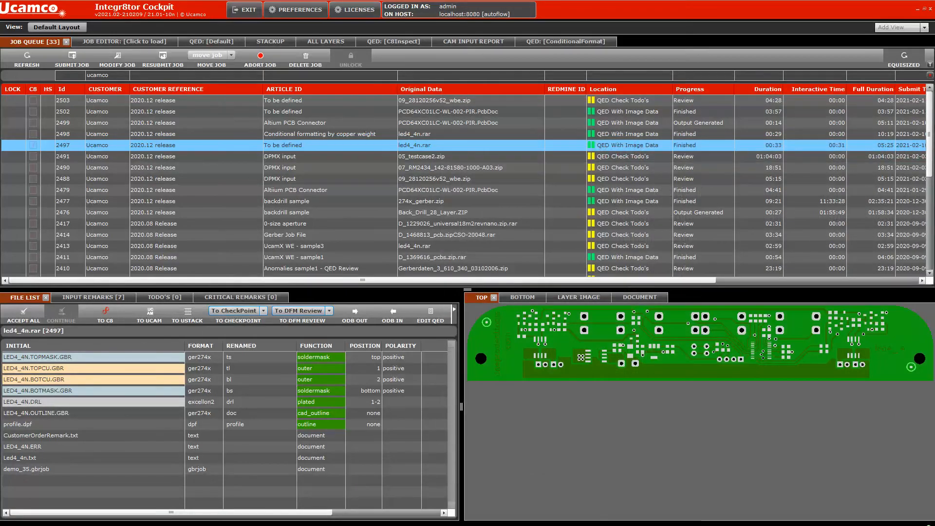
key("super")
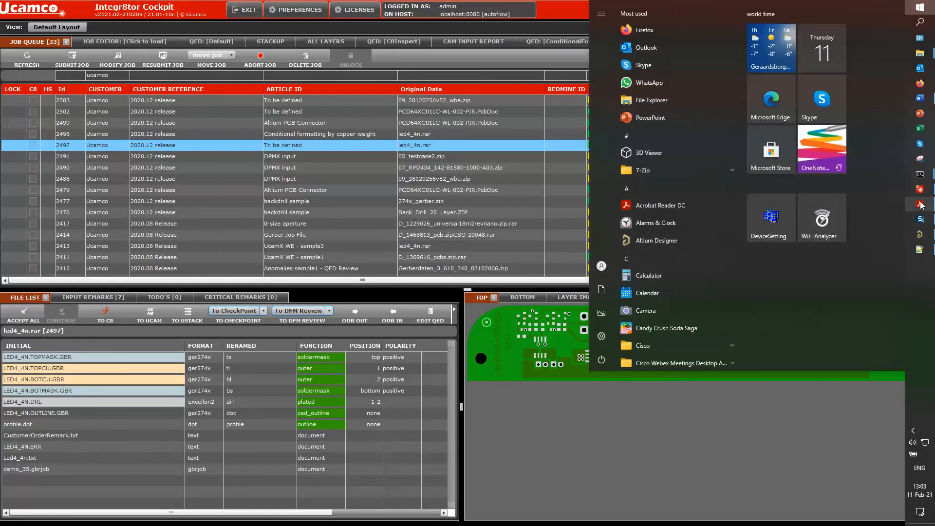
left_click(920, 190)
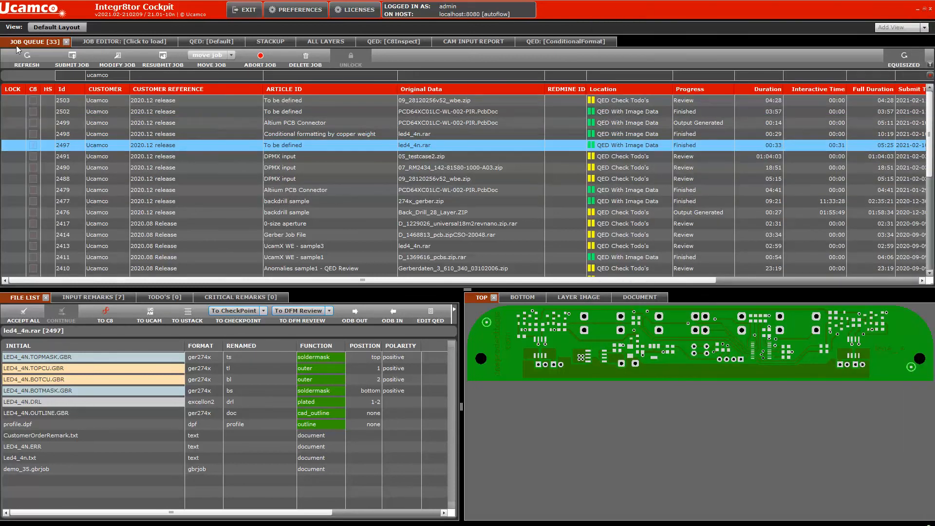
left_click(325, 146)
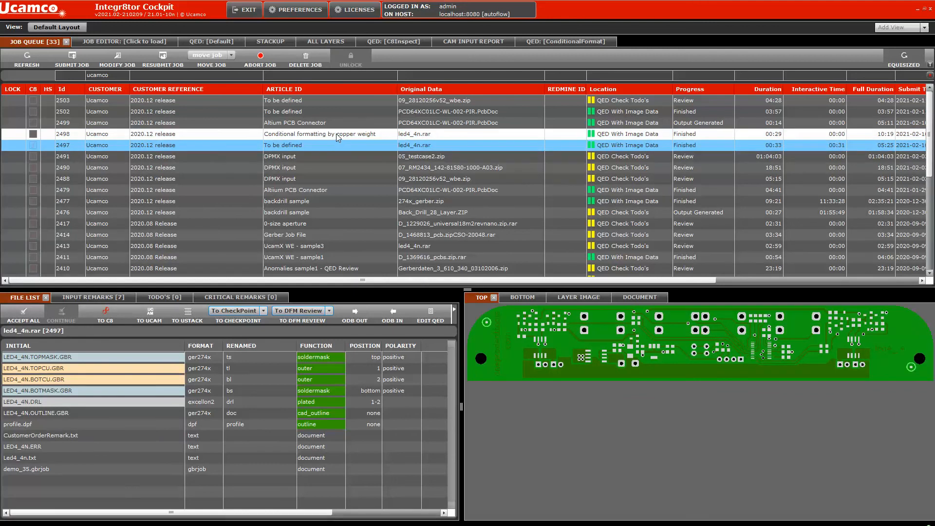
left_click(343, 111)
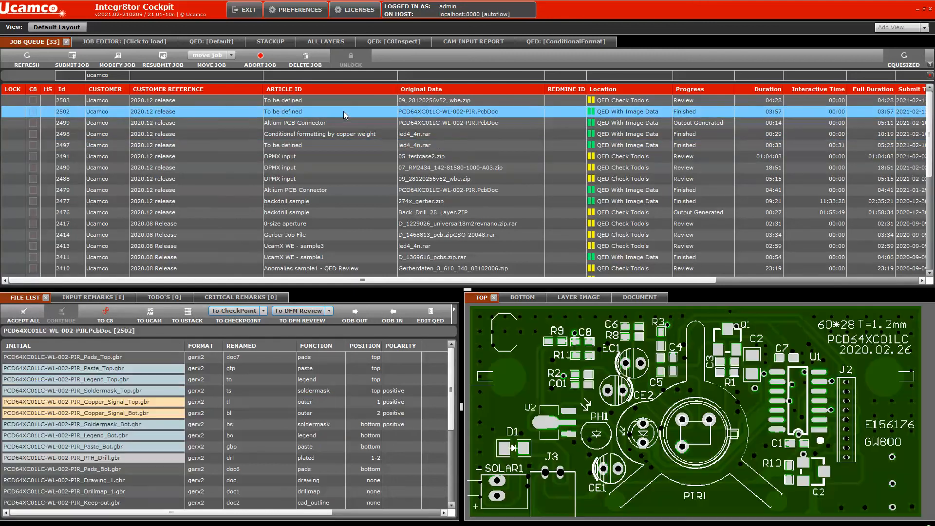
left_click(343, 122)
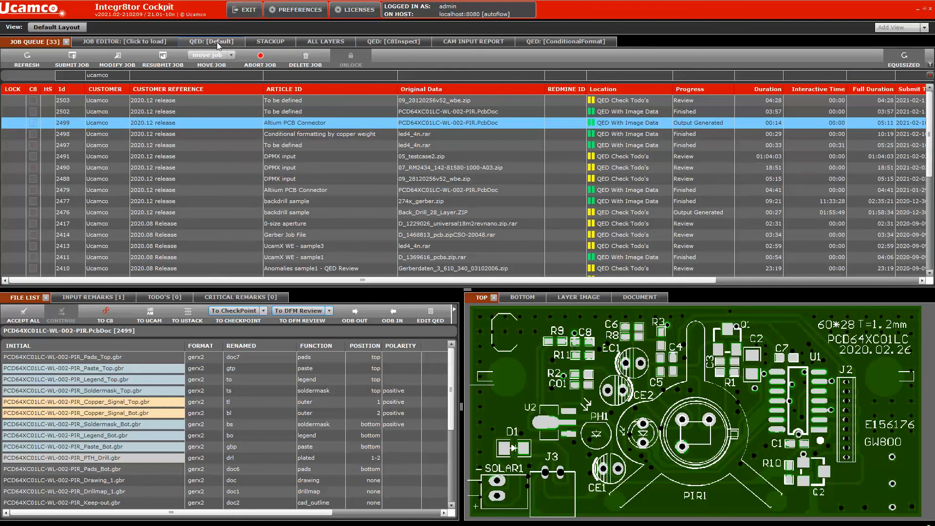
left_click(217, 42)
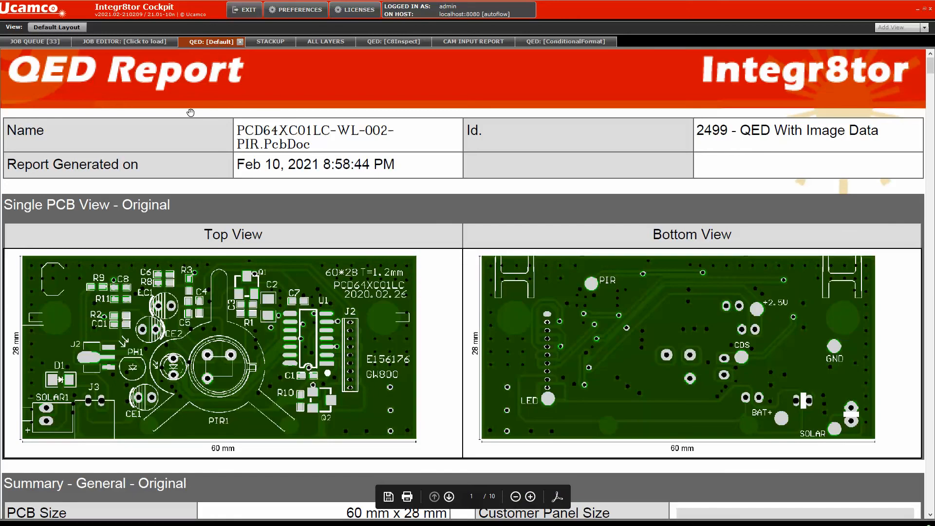
Read the explanations of One Side, Both Sides and No Side Covered Vias in the report's Solder Mask table.
left_click_drag(931, 68, 931, 293)
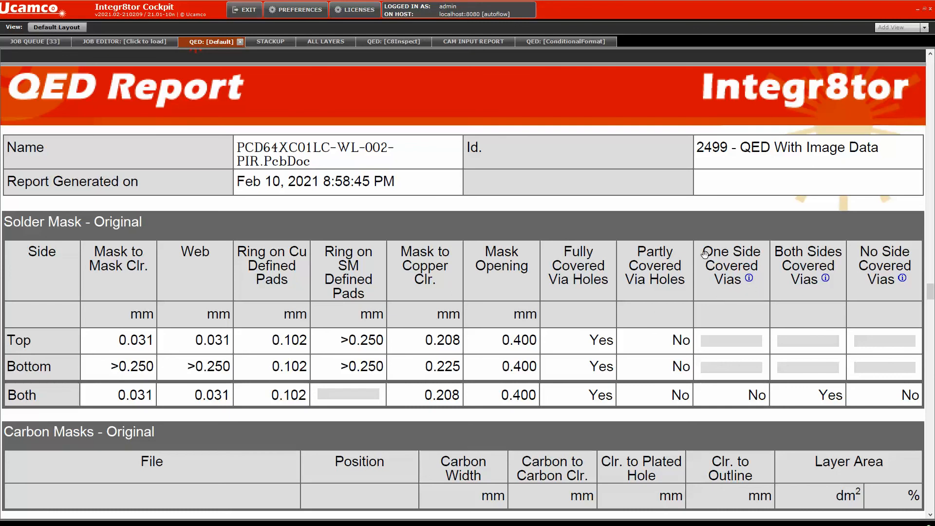
mouse_move(750, 279)
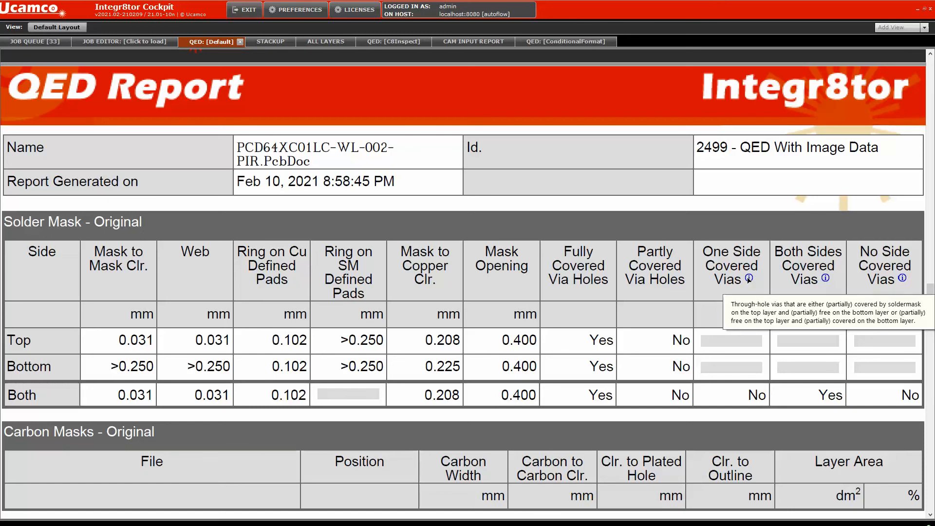
mouse_move(825, 280)
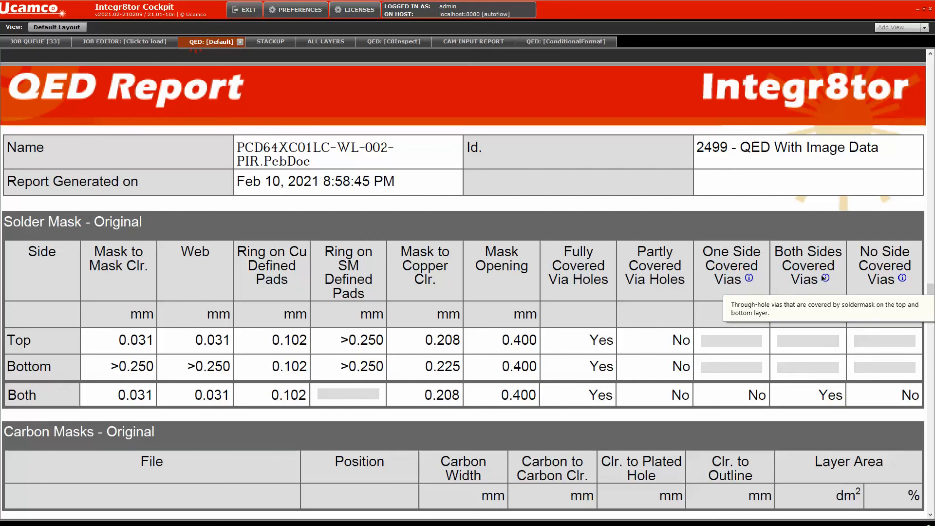
mouse_move(903, 279)
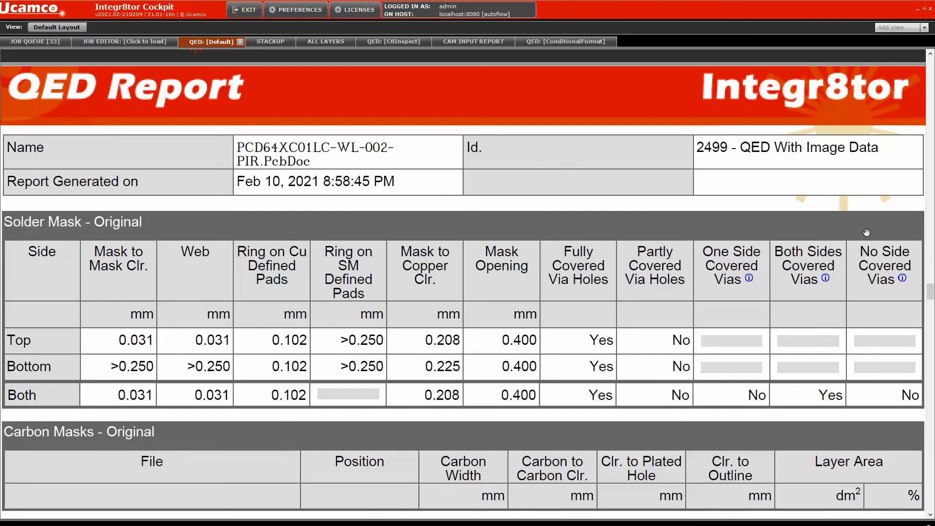
mouse_move(838, 265)
Switch to the release overview PDF in Acrobat Reader and advance to the QED PDF slide.
key("super")
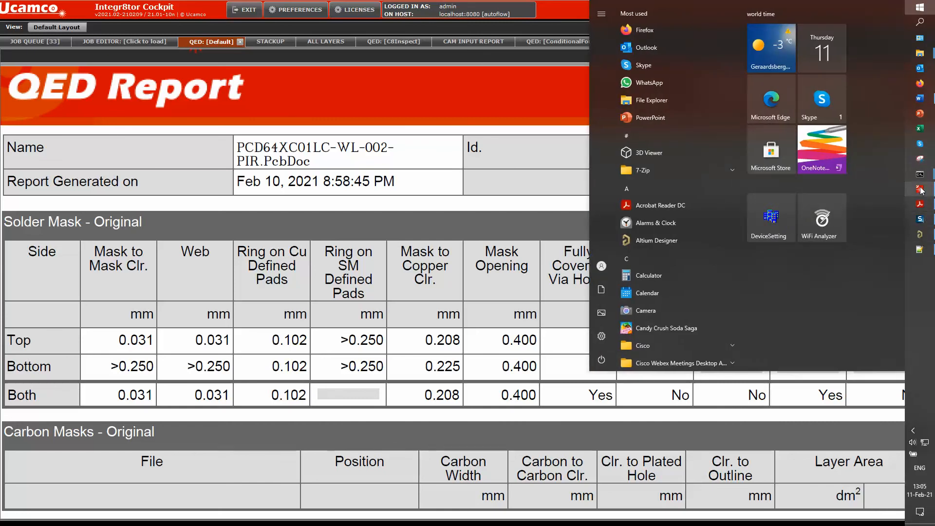
mouse_move(920, 190)
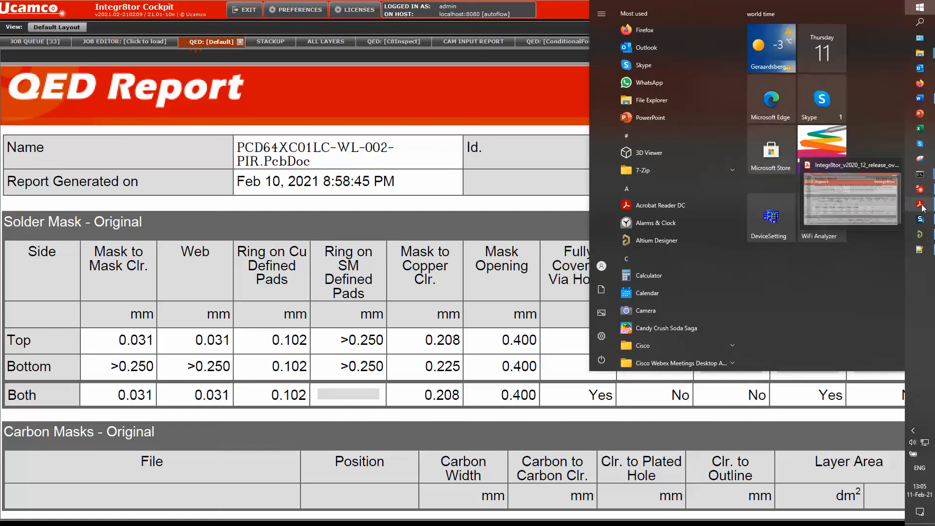
left_click(920, 204)
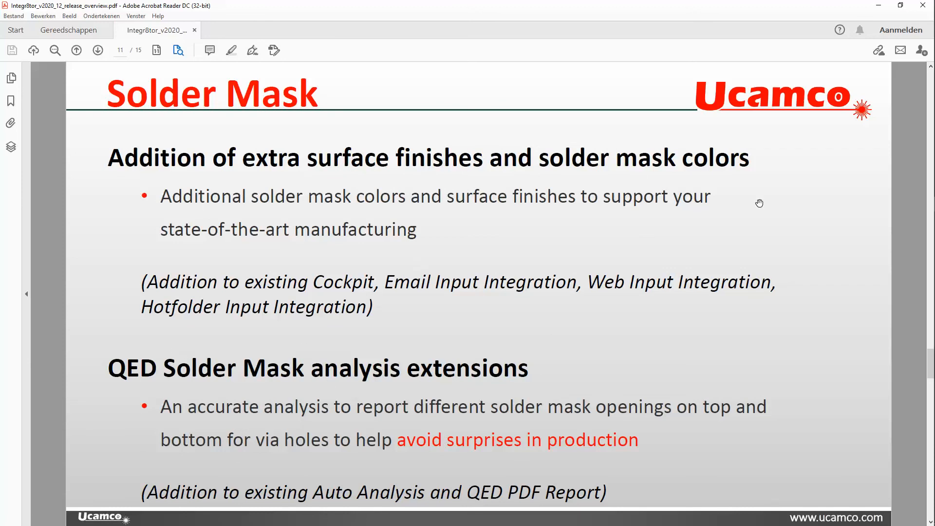
mouse_move(925, 358)
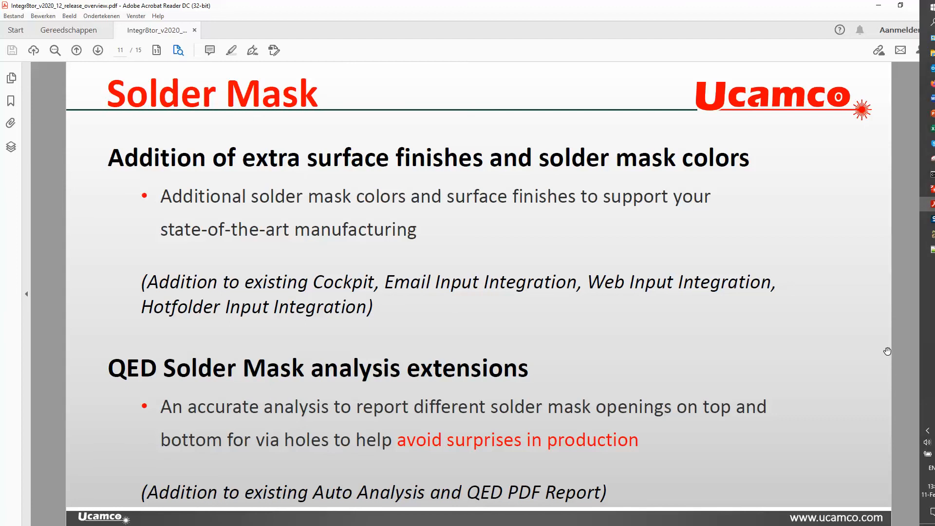
left_click_drag(933, 366, 933, 371)
scroll(593, 387, "down", 1)
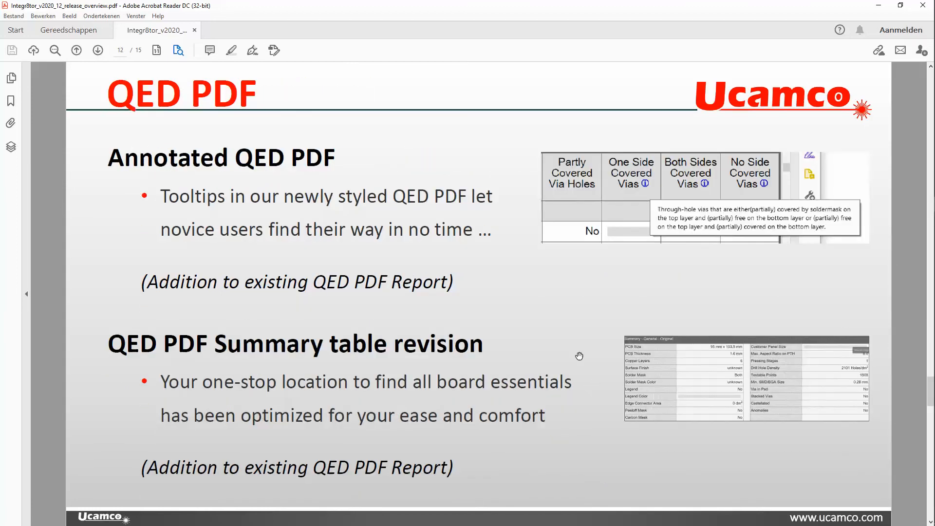